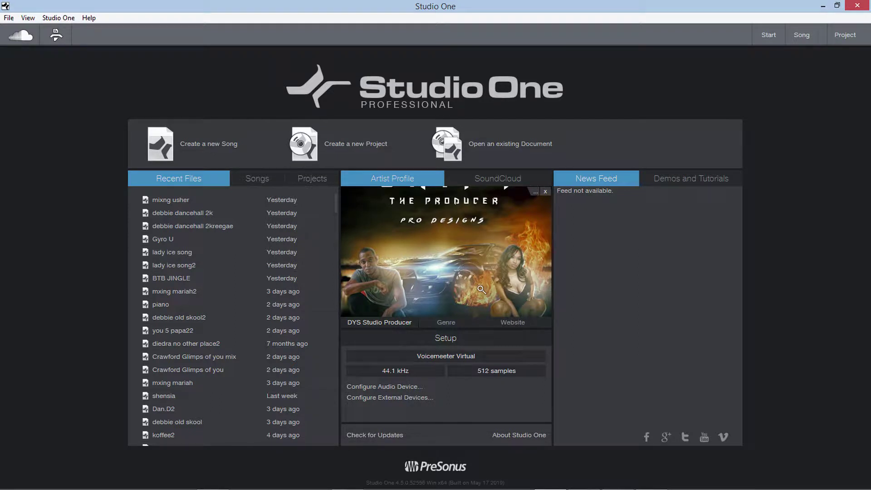
Examine the start page: enlarge the artist picture, then view Demos and Tutorials, News Feed, SoundCloud and Artist Profile.
click(447, 240)
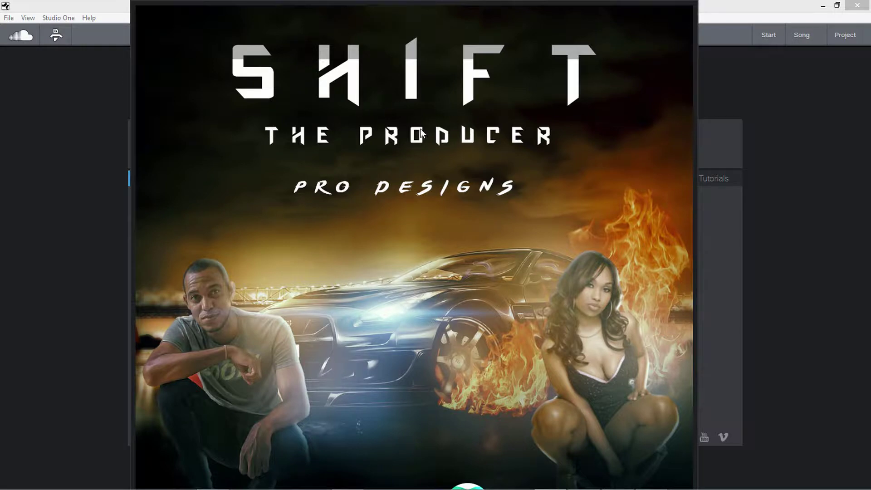
click(491, 189)
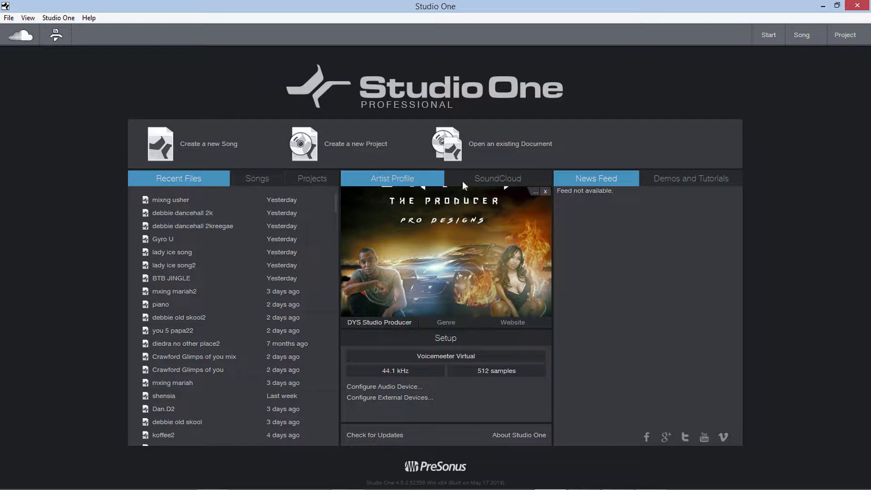
click(677, 181)
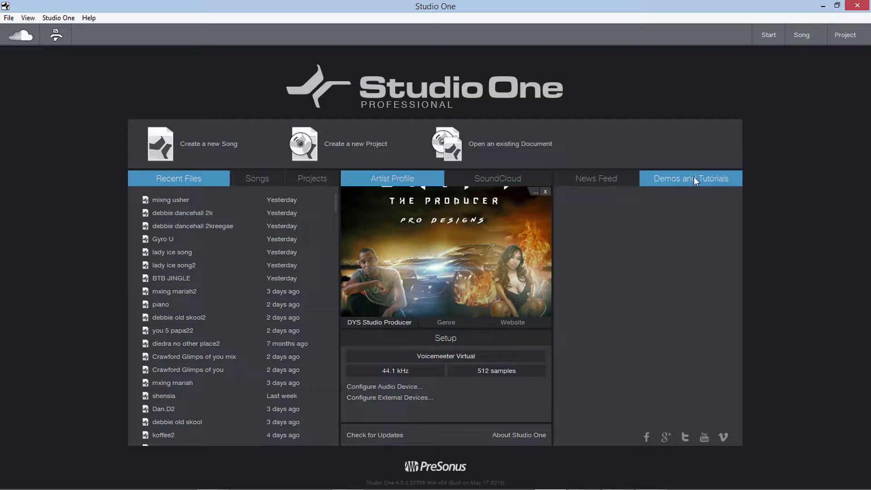
click(599, 185)
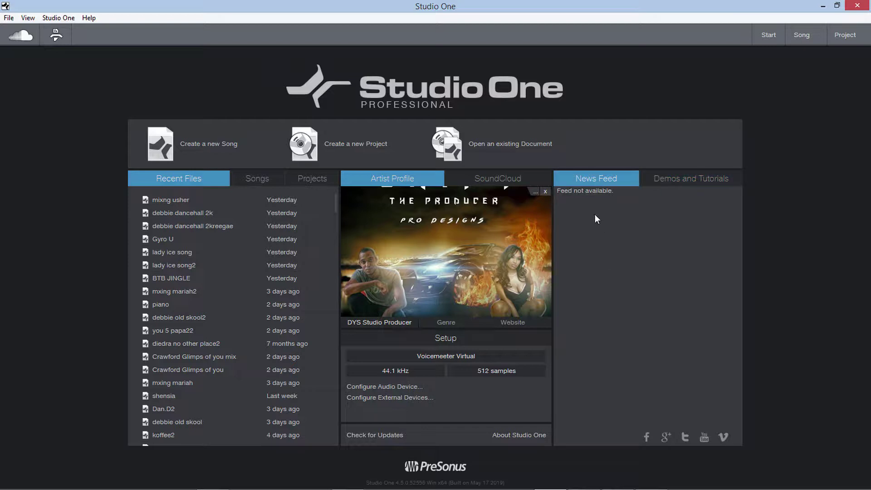
click(503, 178)
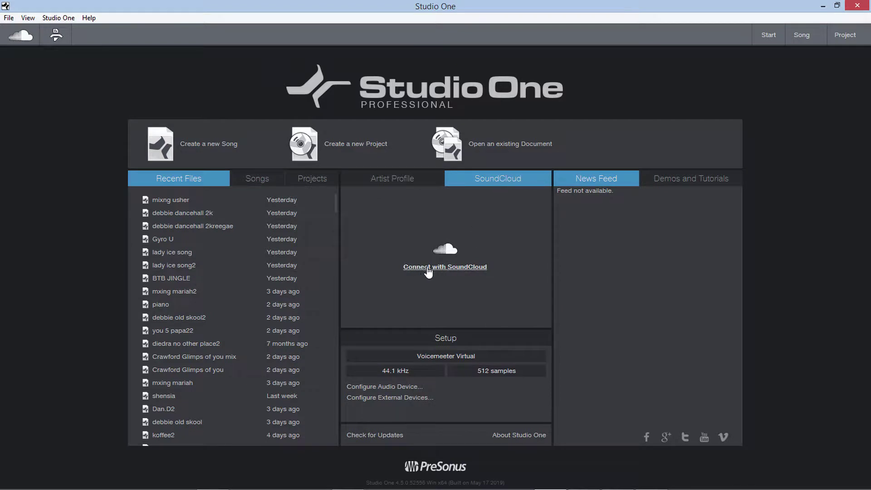
click(403, 180)
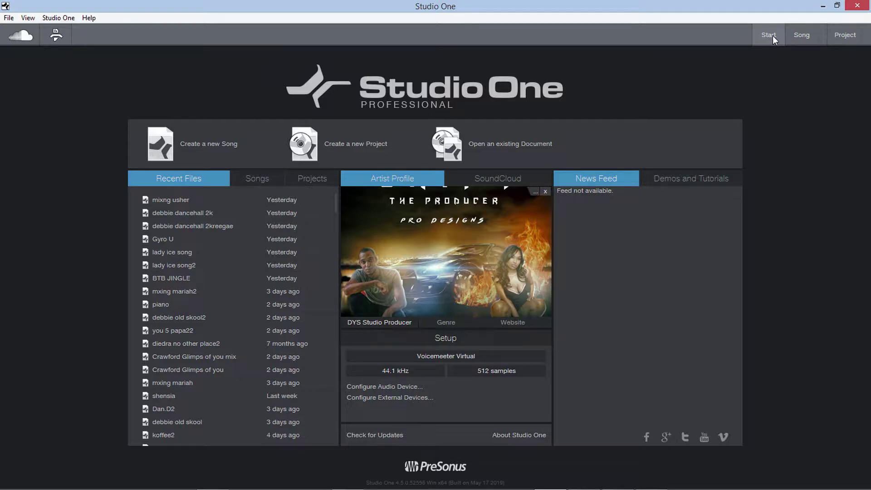
Review the user templates for a new song and the settings for a new project, cancelling both without creating anything.
click(809, 36)
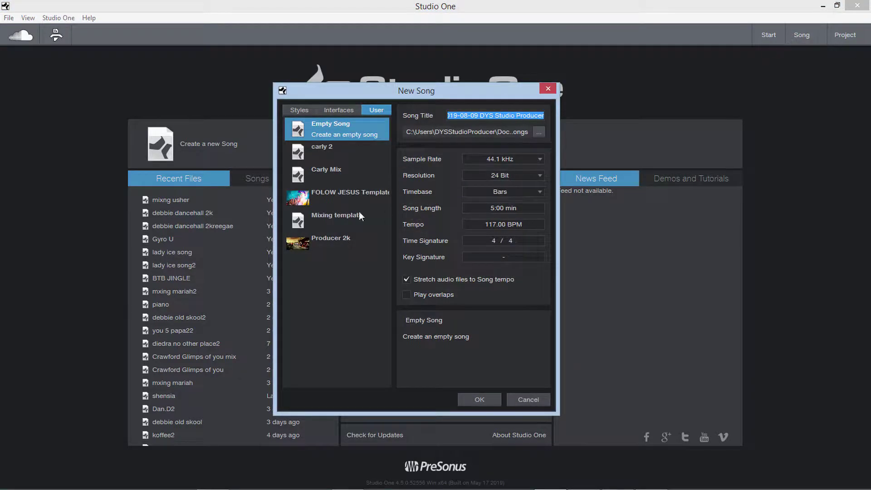
click(328, 194)
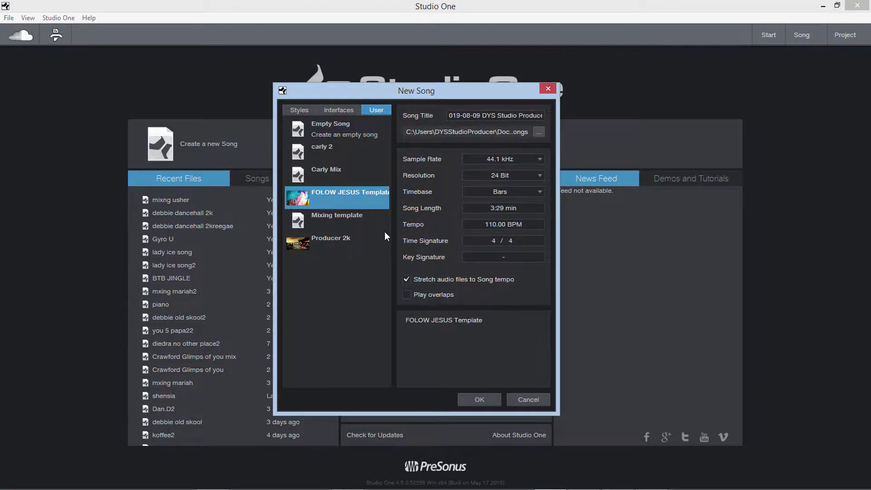
click(321, 247)
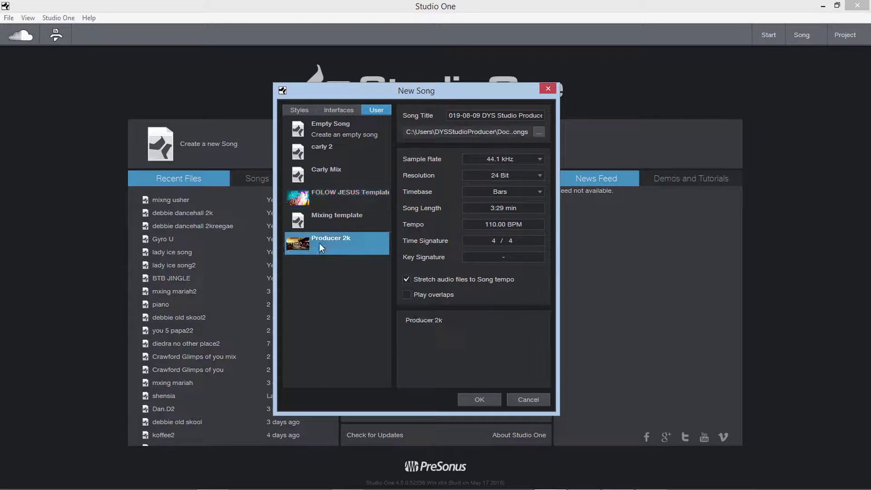
click(333, 194)
click(523, 399)
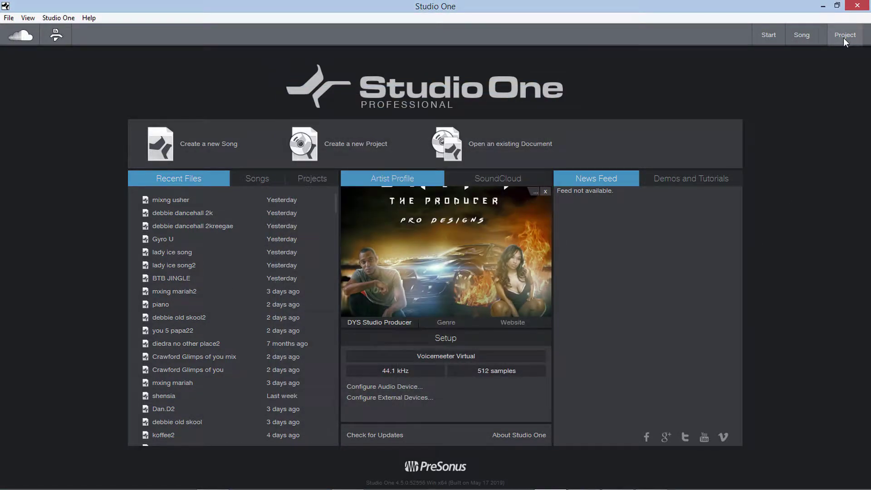
click(845, 35)
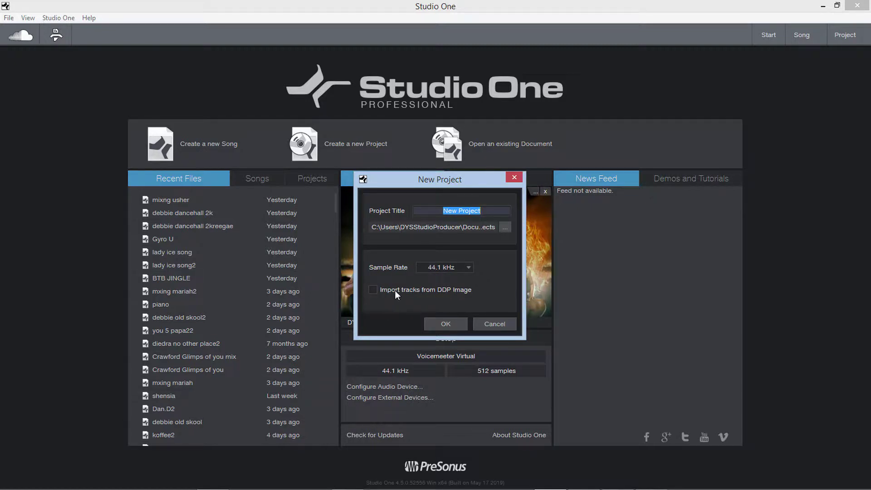
click(494, 325)
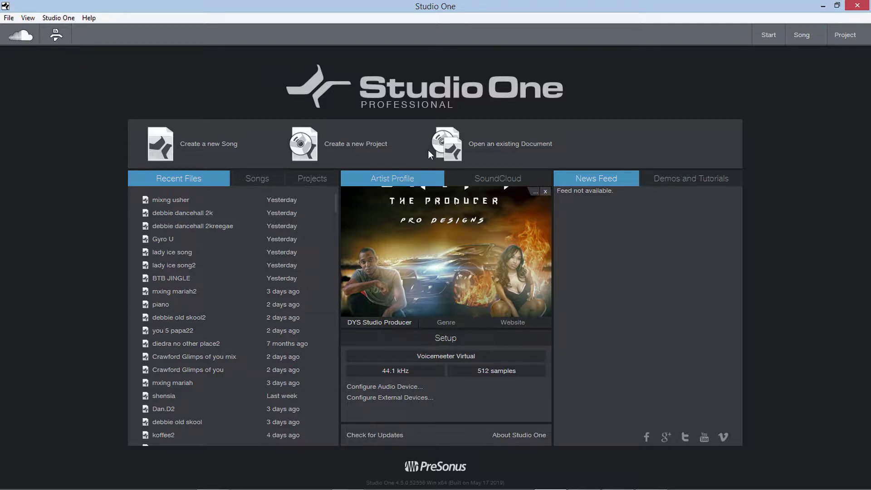
click(7, 18)
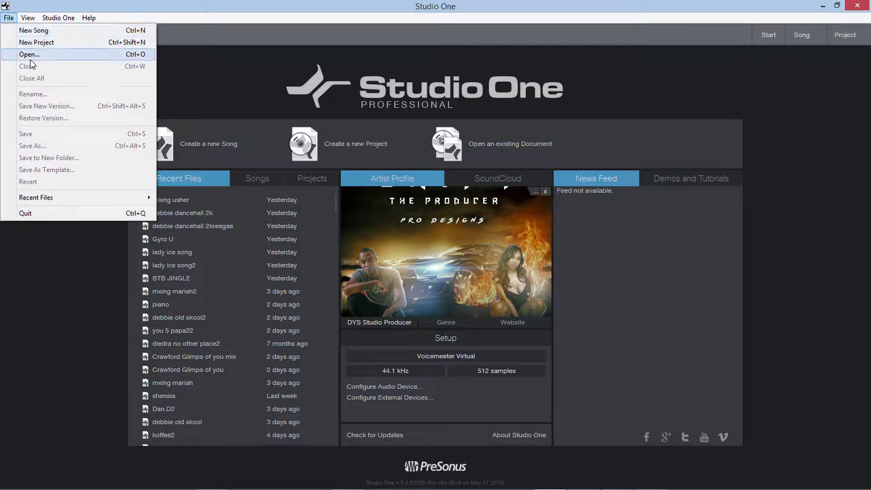
mouse_move(33, 19)
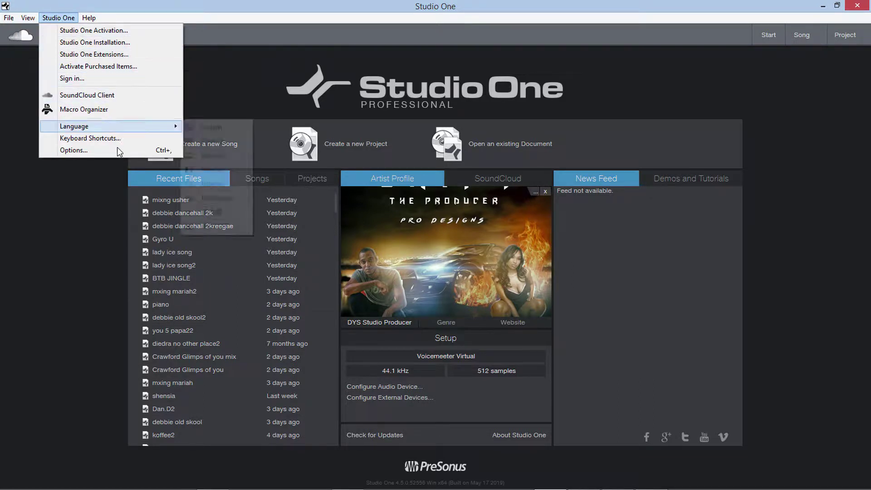
click(51, 281)
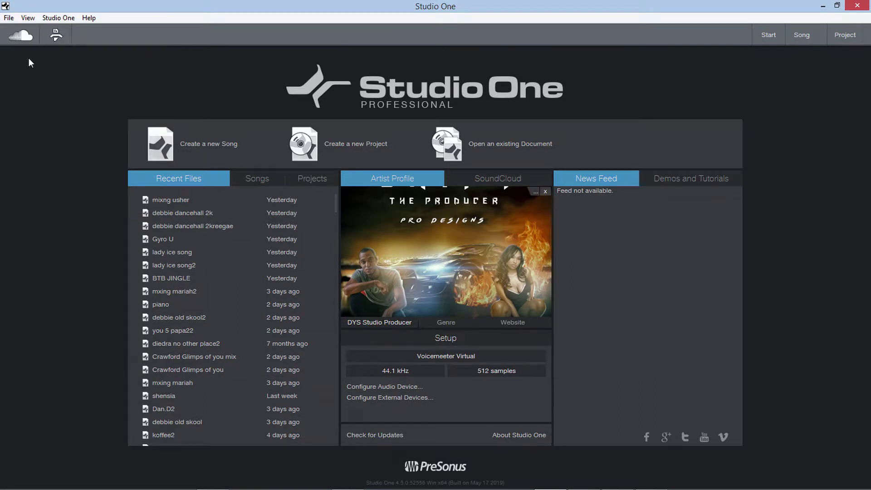
click(9, 18)
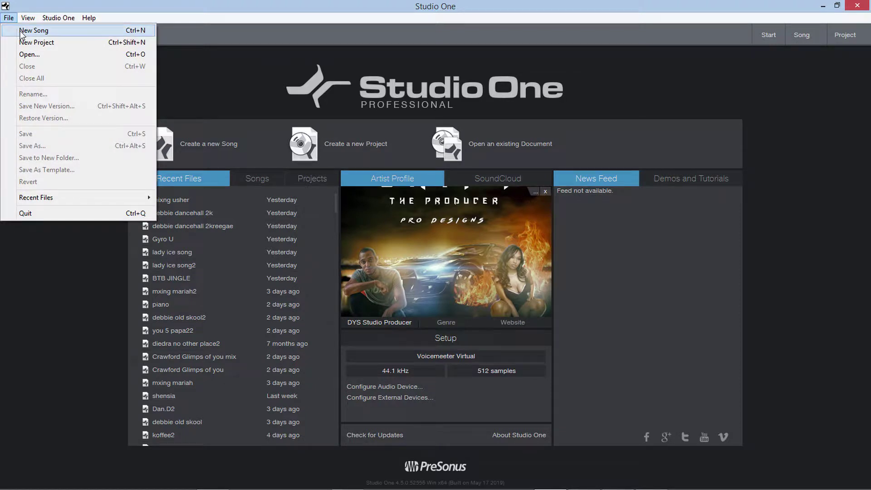
click(43, 297)
Open the program options, centre the dialog on screen, and review the audio setup, external devices and advanced editing settings.
click(59, 18)
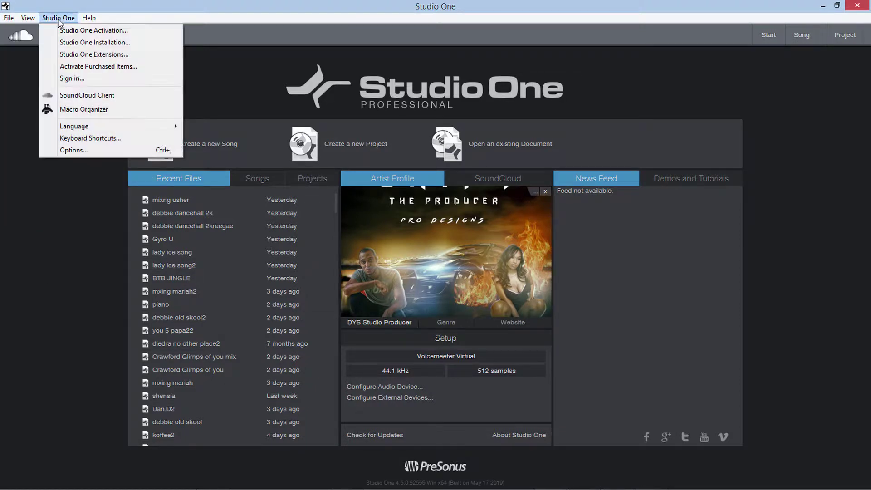
click(107, 151)
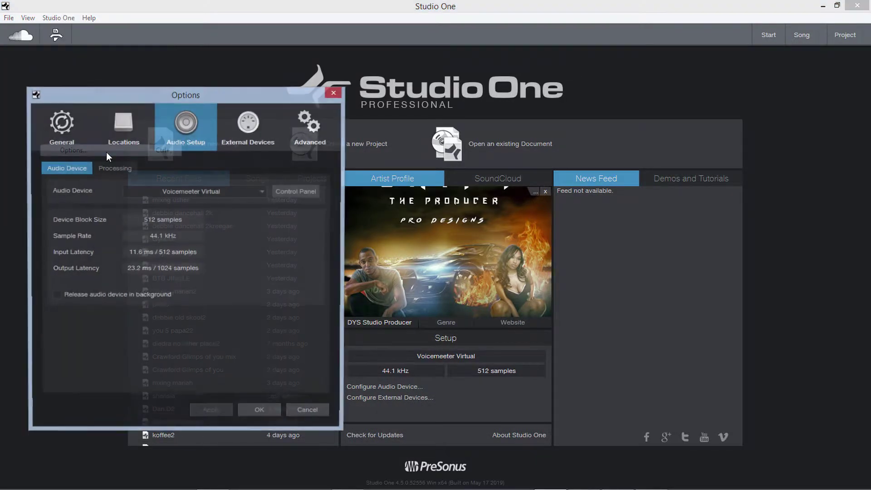
drag(152, 94, 401, 84)
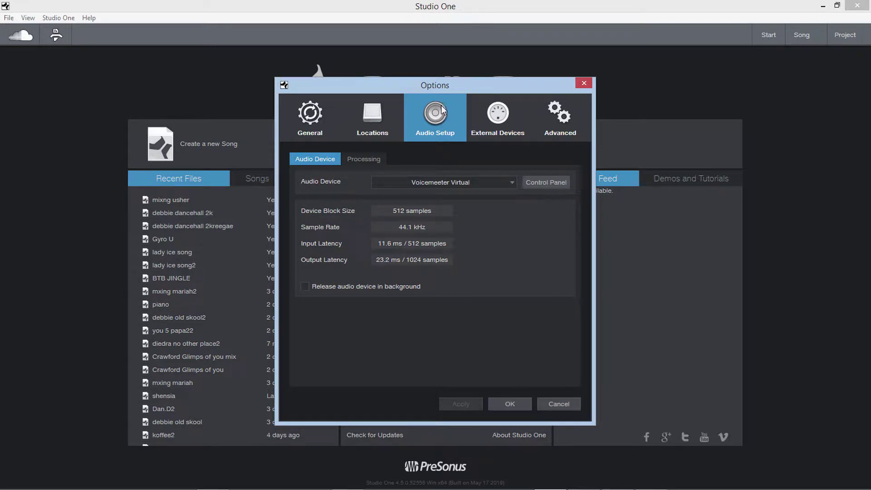
click(497, 116)
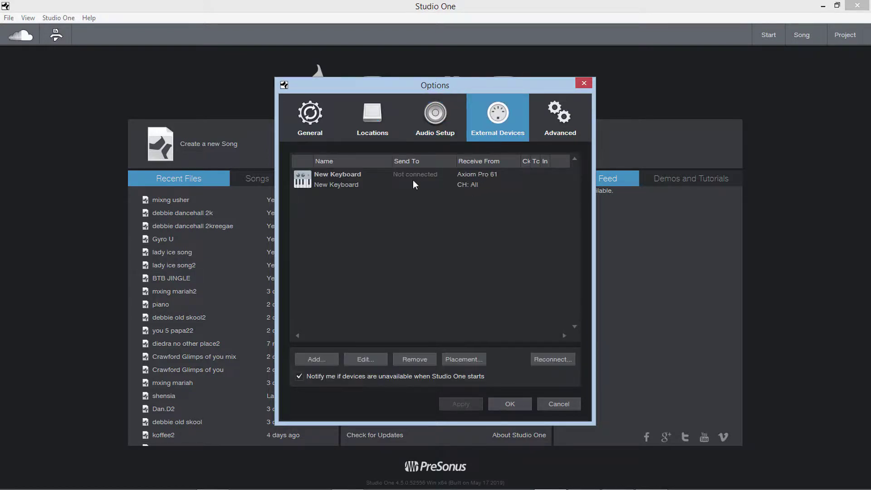
click(383, 182)
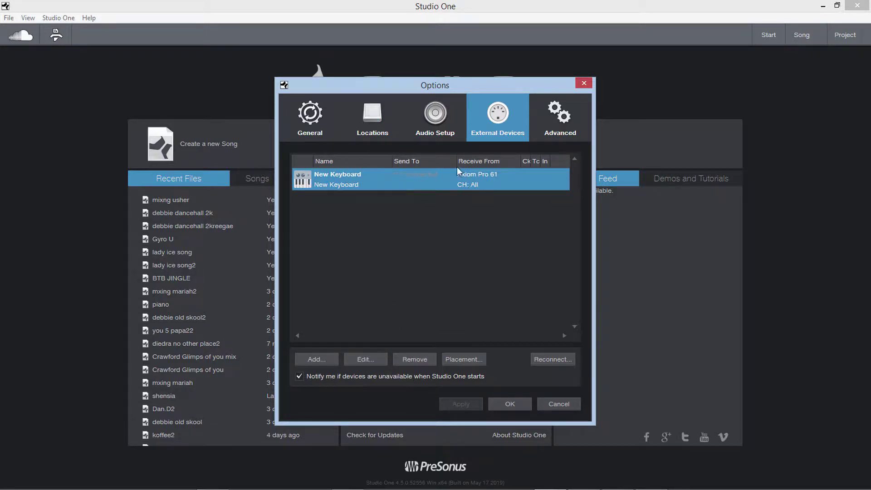
click(561, 115)
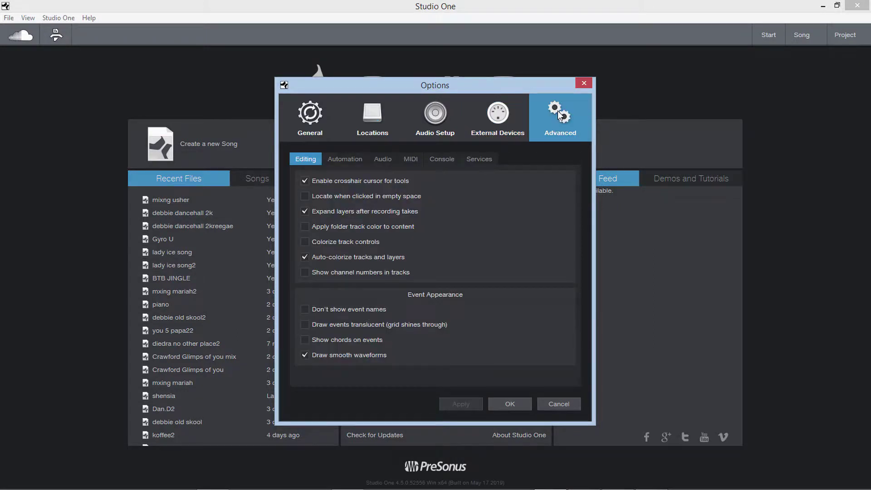
click(499, 122)
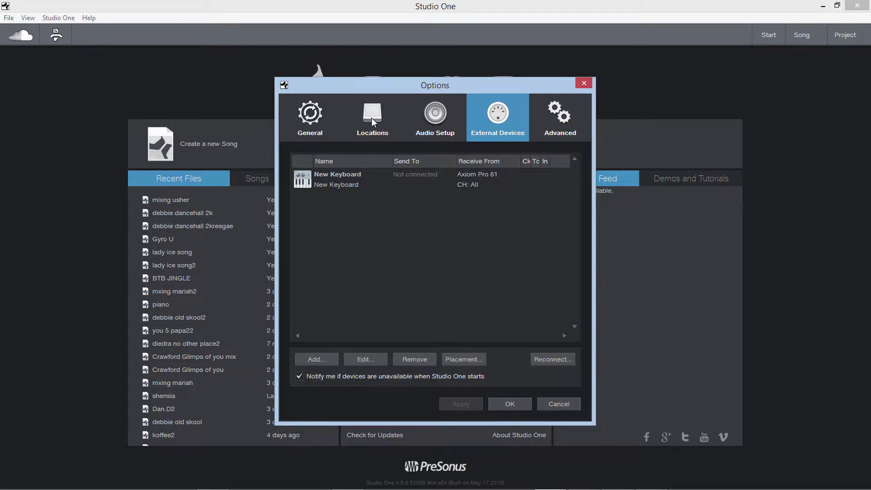
Review the location options for user data, file types, sound sets and the instrument library.
click(367, 116)
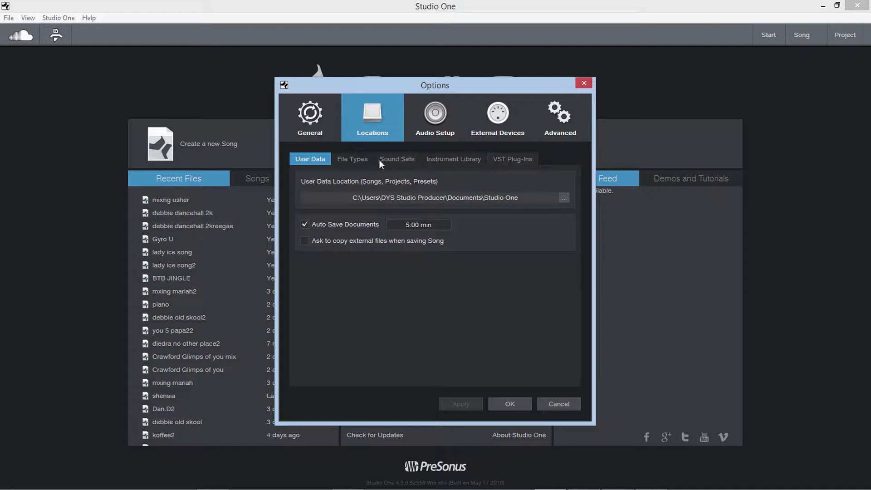
click(361, 160)
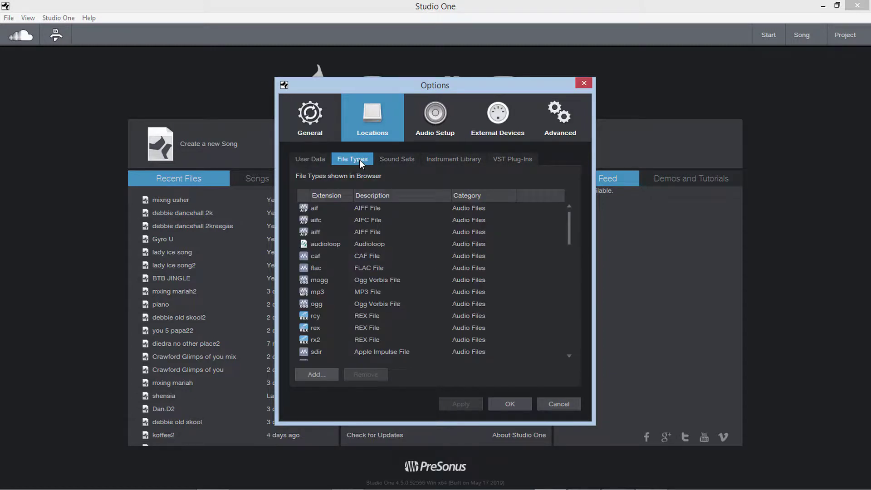
click(389, 160)
click(443, 162)
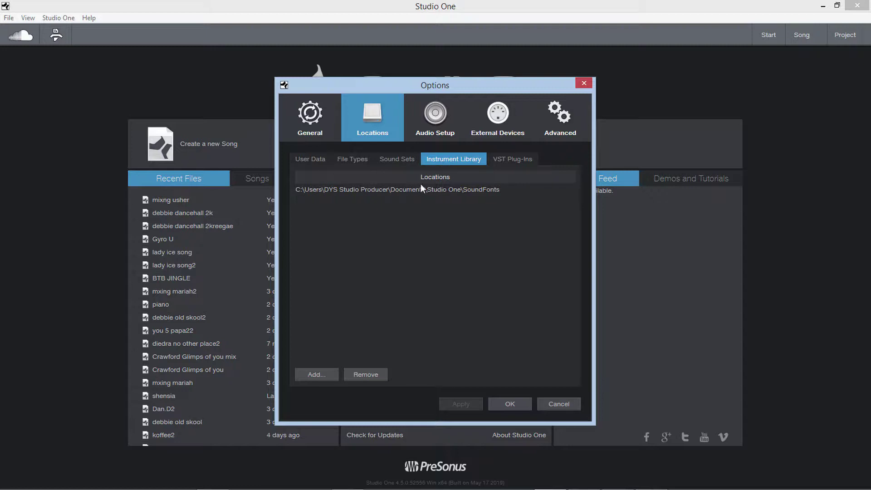
Examine the list of VST plug-in locations, including the Steinberg VstPlugins (x86) and Native Instruments VSTPlugins 64 bit folders.
click(503, 160)
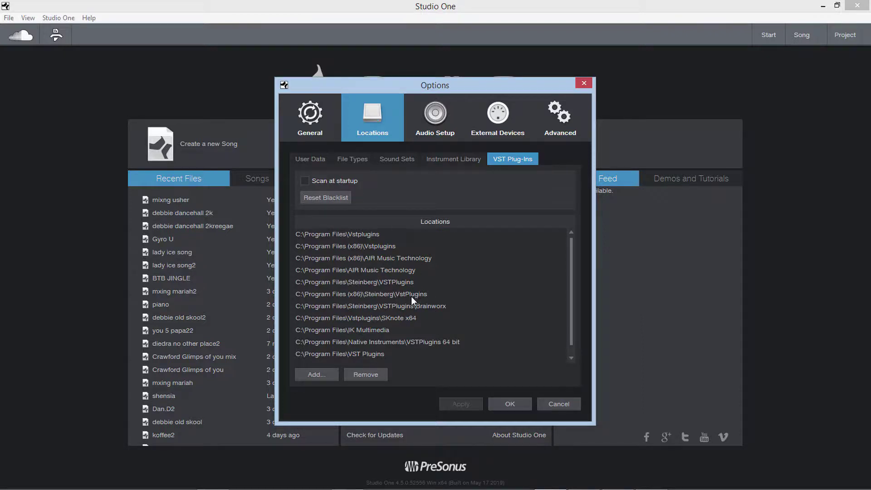
click(359, 296)
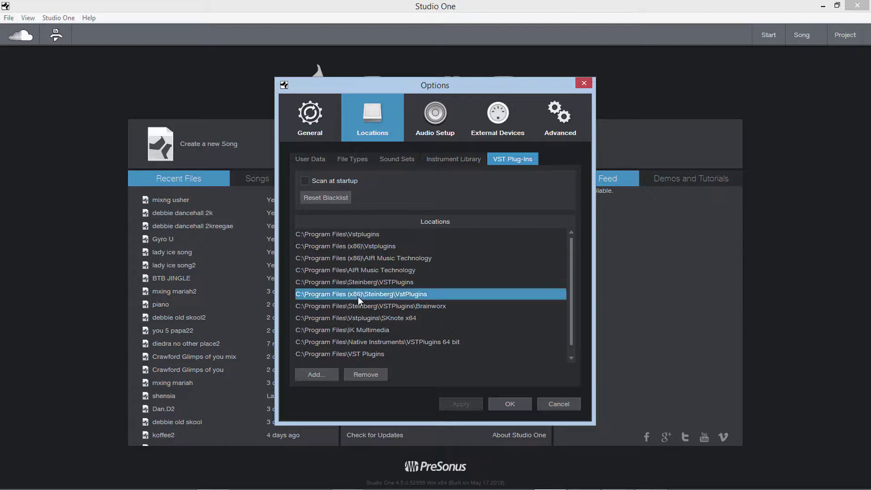
scroll(359, 296, down, 1)
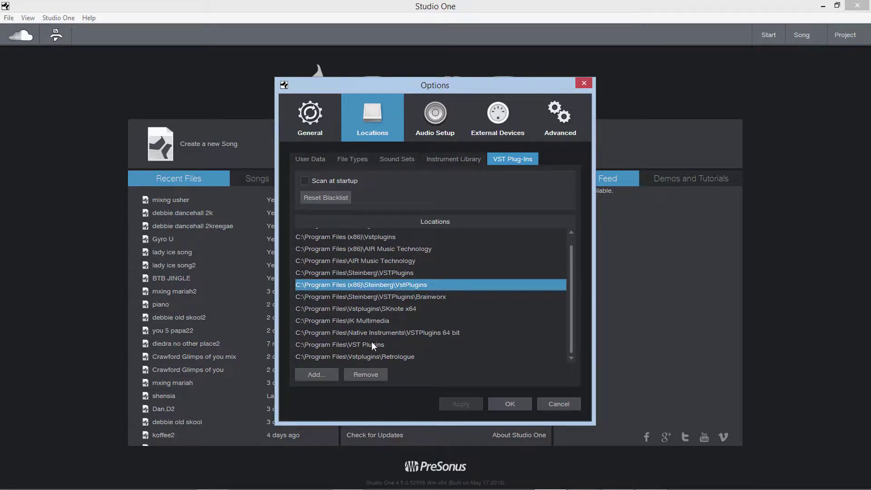
scroll(372, 342, up, 1)
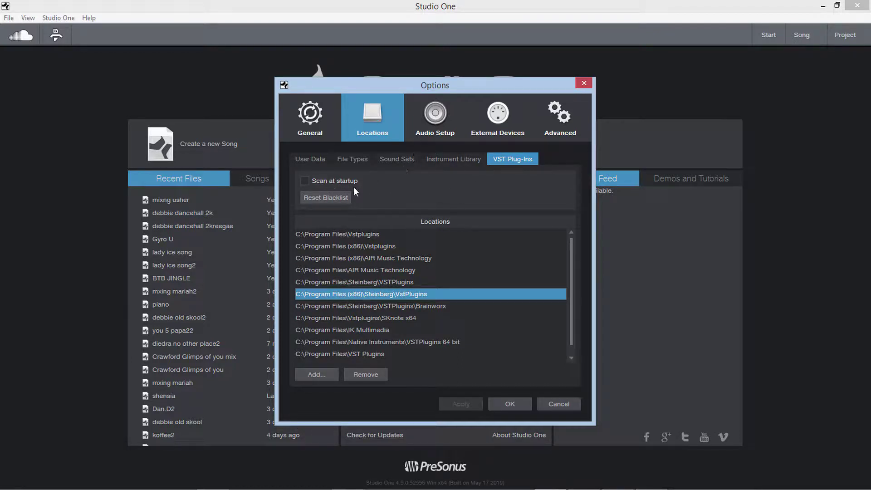
click(347, 343)
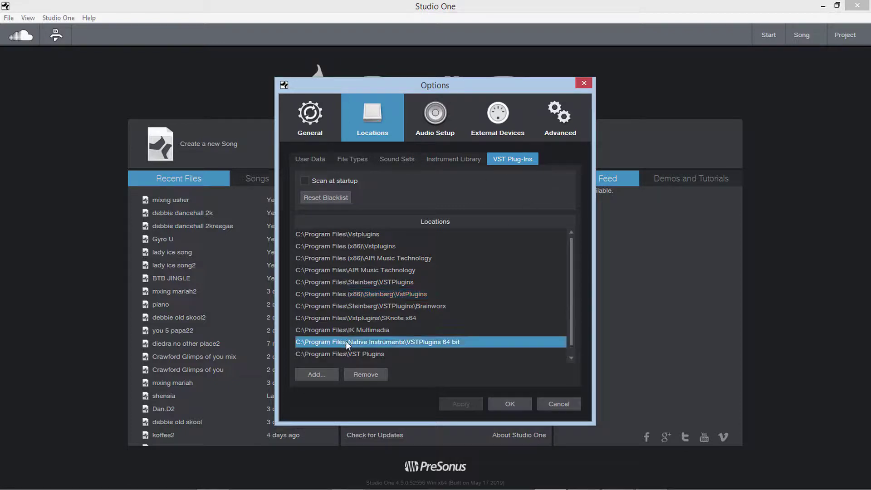
Browse the Program Files folder on drive C to Slate Digital as a possible new VST plug-in location, and cancel the folder selection.
click(317, 375)
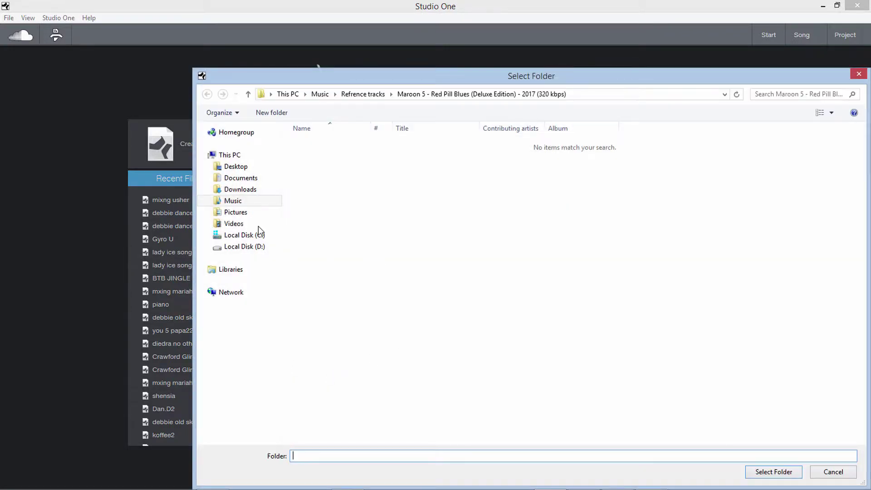
click(240, 179)
click(245, 235)
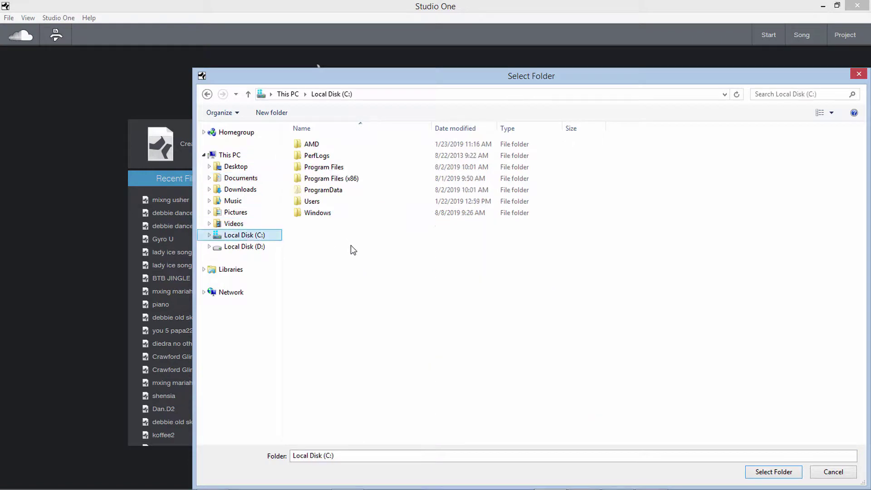
double_click(342, 168)
scroll(350, 295, down, 10)
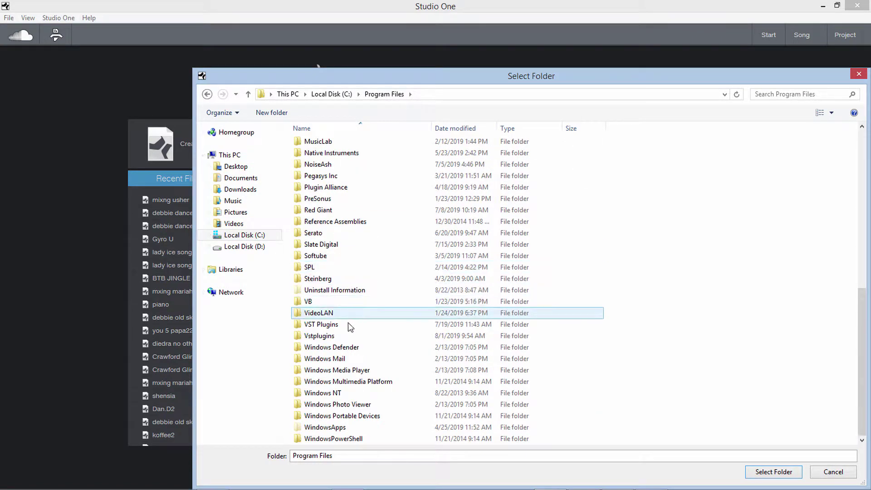
click(336, 247)
double_click(336, 247)
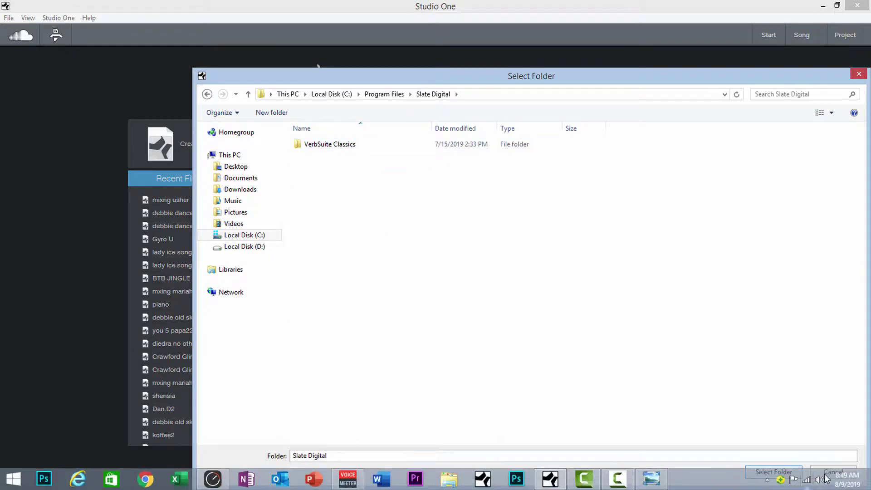
click(834, 472)
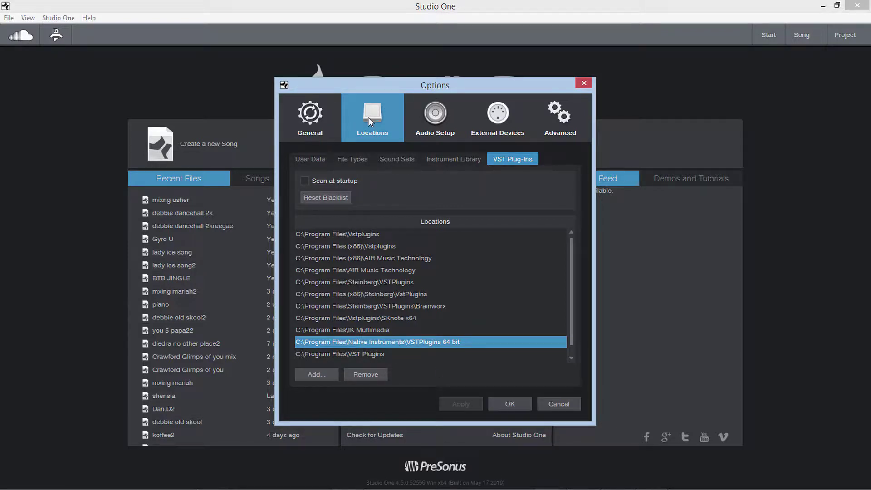
Review the general startup, language and scaling options and the appearance settings for background and arrangement.
click(308, 118)
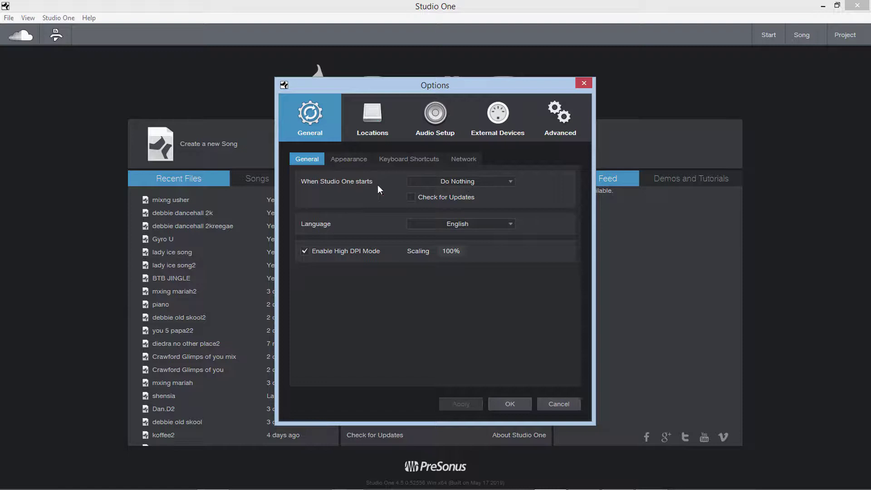
click(349, 158)
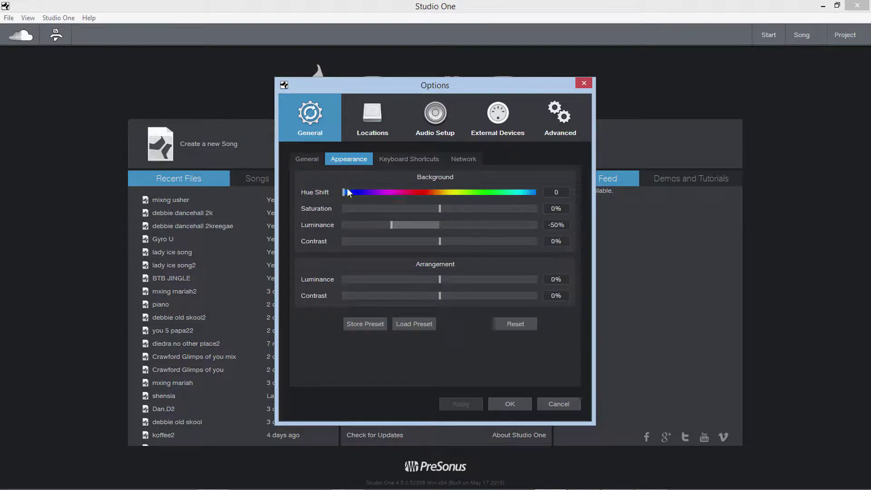
mouse_move(344, 194)
mouse_down()
mouse_move(523, 192)
mouse_move(343, 192)
mouse_up()
click(307, 159)
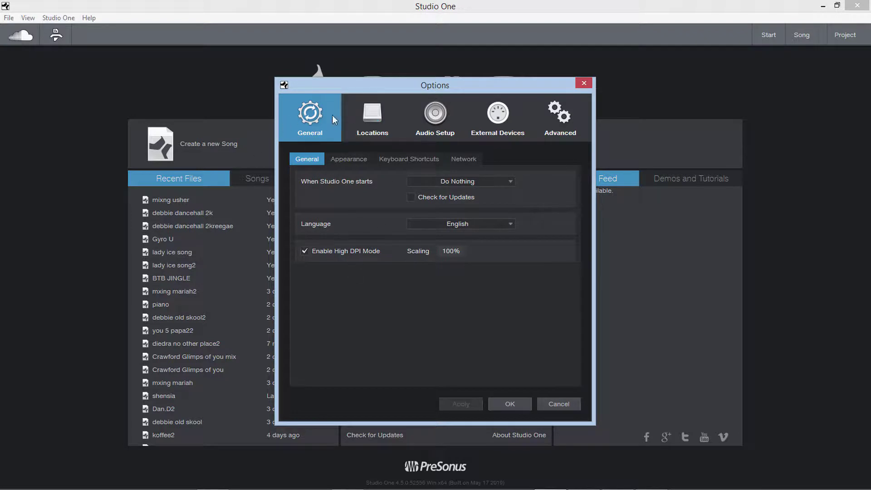
Revisit the VST plug-in locations and external devices, and display the audio device setup.
click(370, 117)
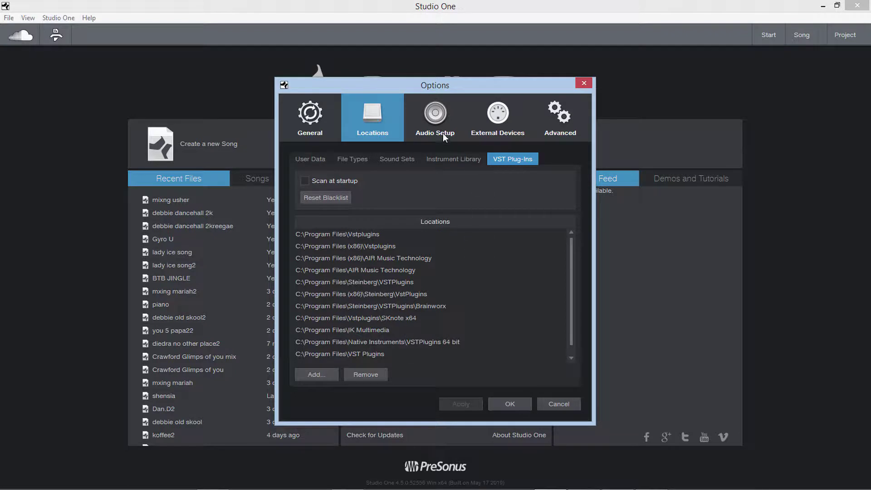
click(495, 120)
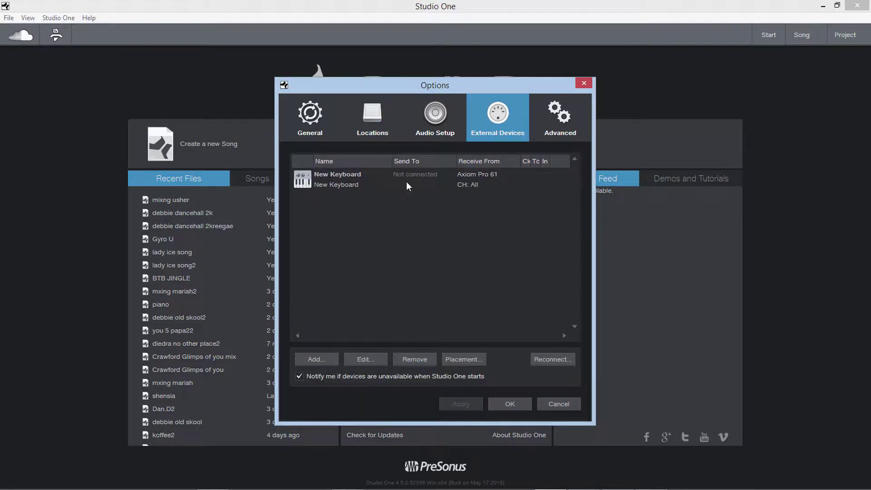
click(439, 118)
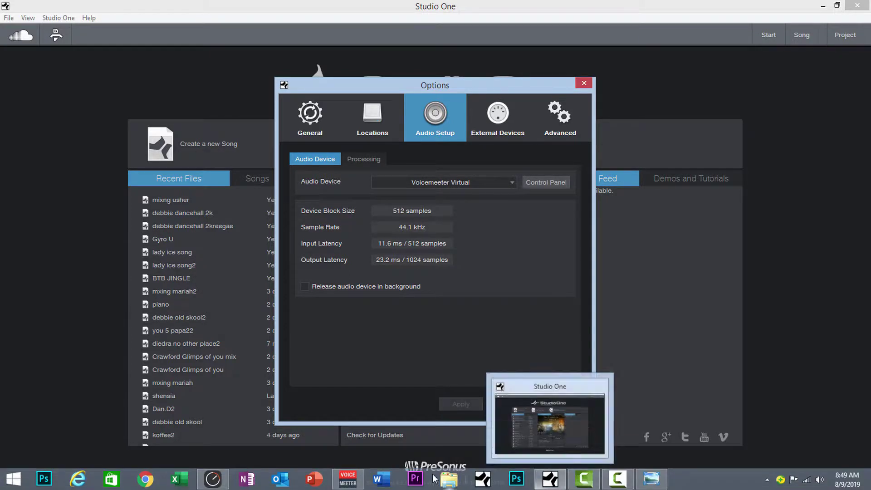
Switch to the Voicemeeter mixer to view its hardware inputs and outputs, and minimize it to return to the Studio One options.
mouse_move(348, 479)
click(344, 456)
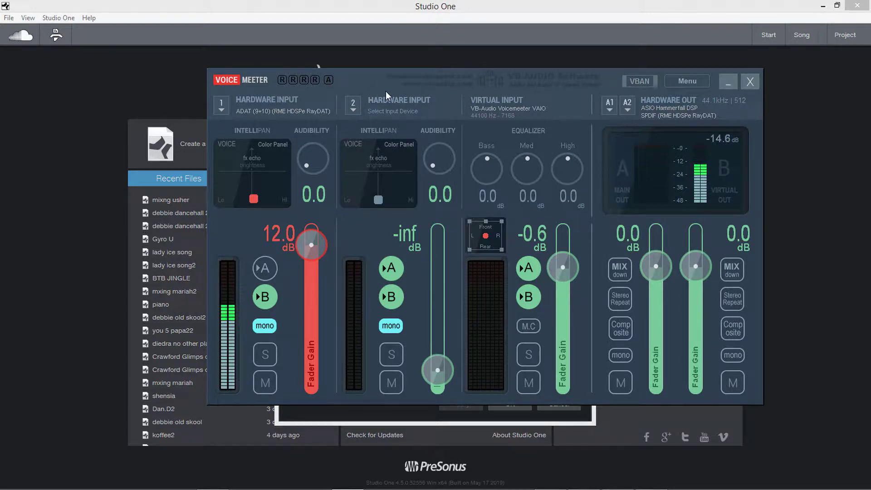
click(725, 80)
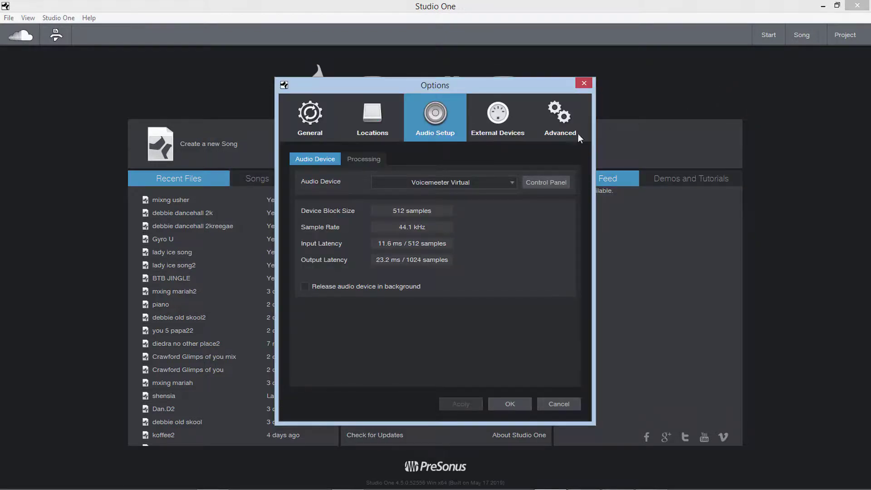
Examine the list of available audio devices without changing the selection, and call up the control panel for Voicemeeter Virtual.
click(448, 183)
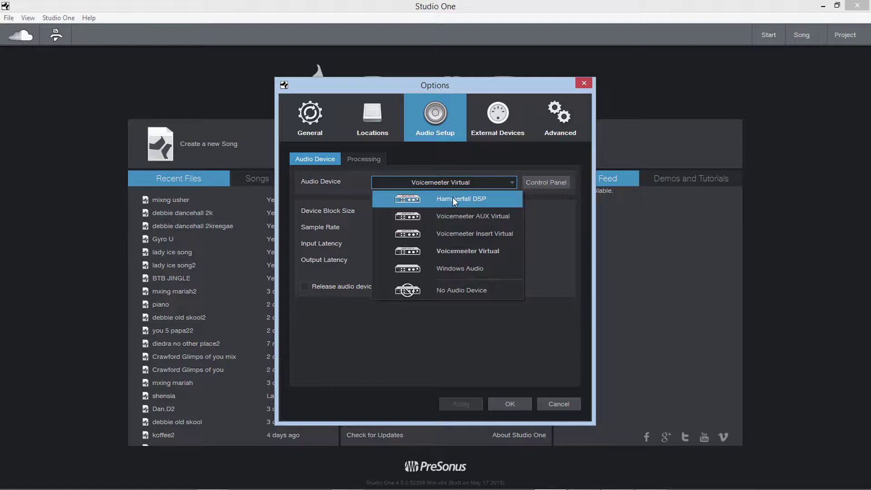
click(558, 222)
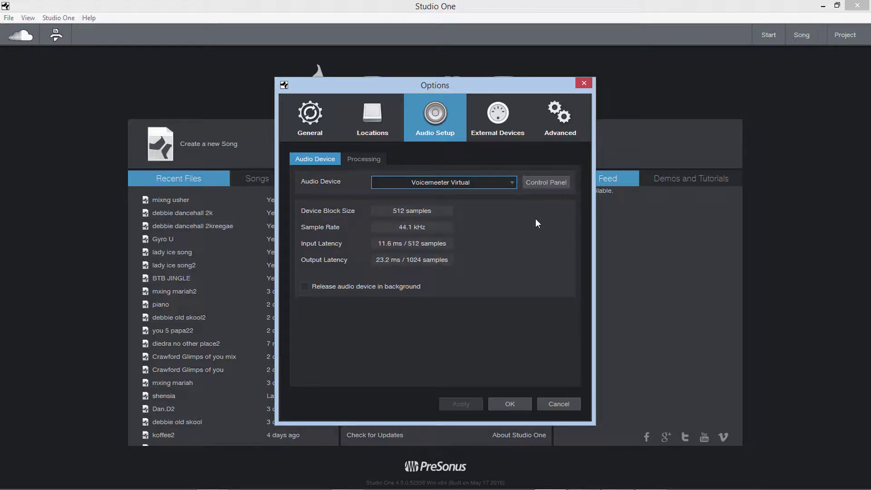
click(543, 181)
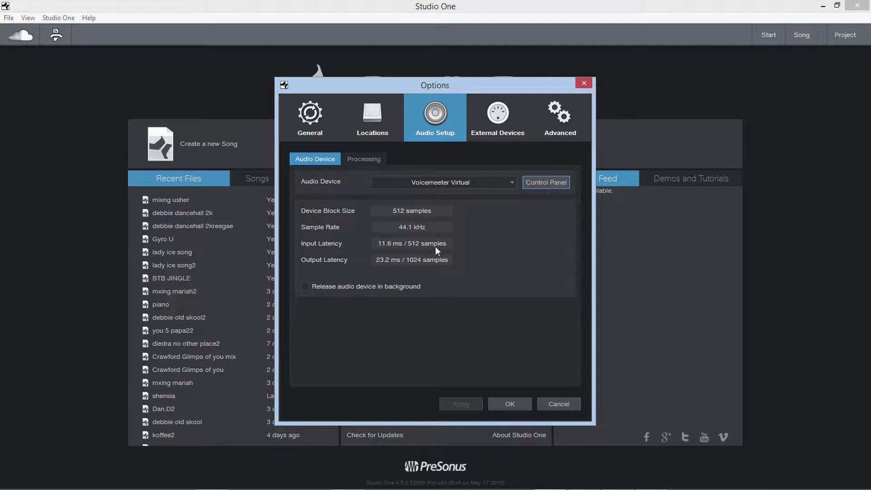
Review the audio processing settings, keeping the process precision at Double (64 Bit), and compare them with the audio device settings.
click(356, 159)
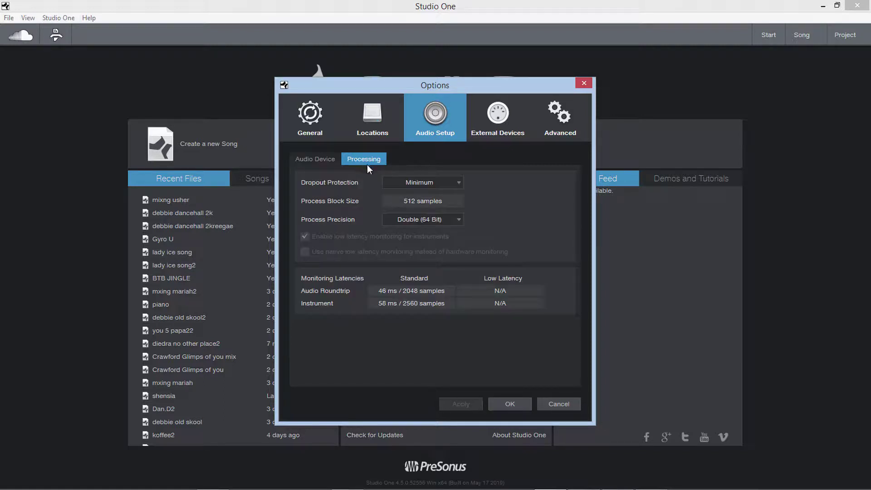
click(440, 219)
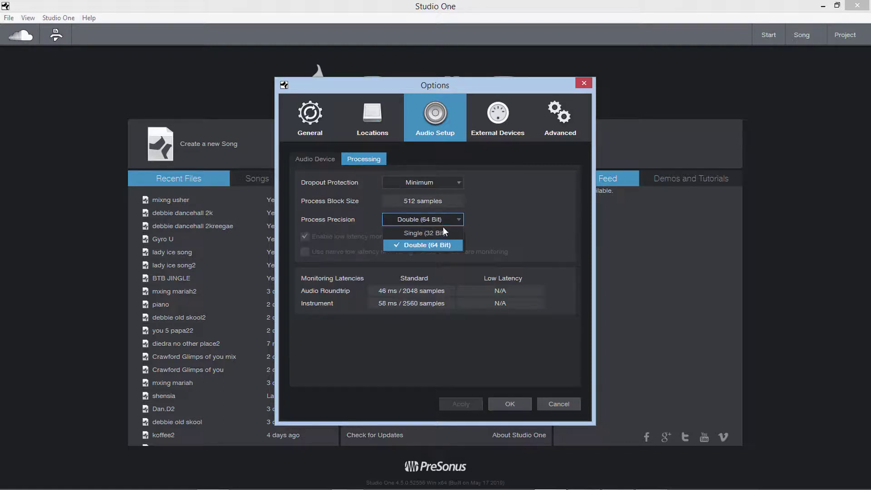
click(437, 244)
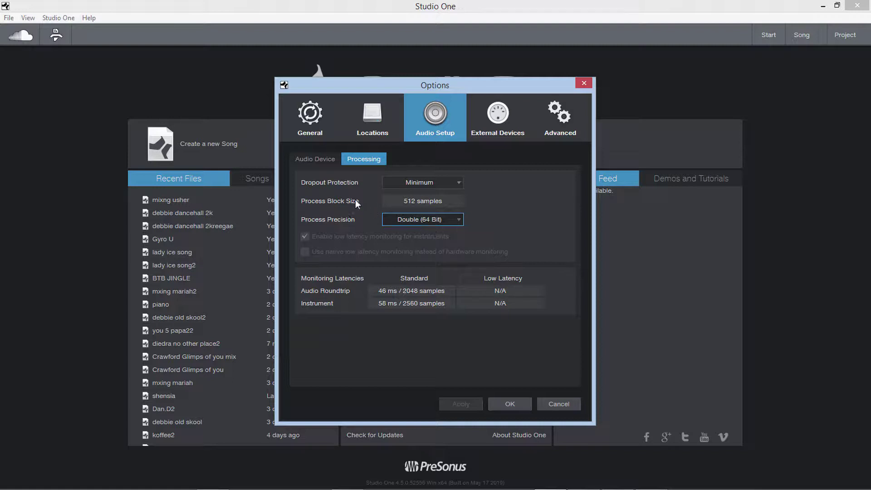
click(321, 161)
click(371, 158)
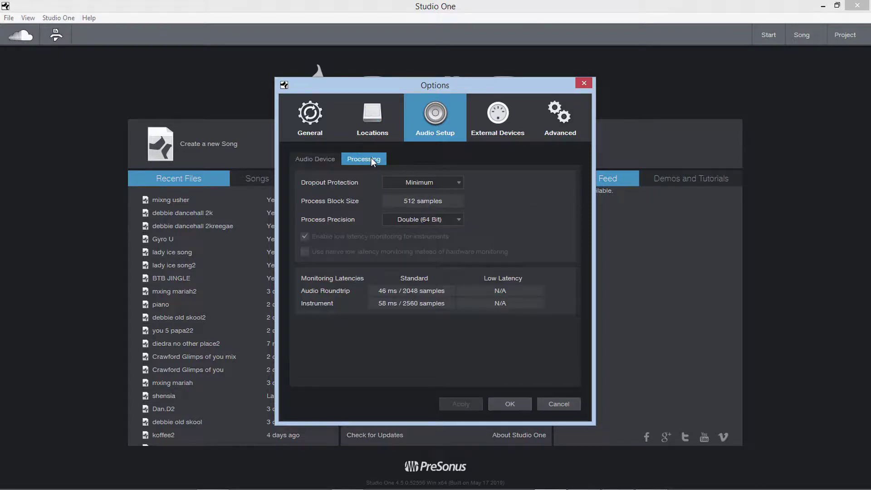
click(324, 162)
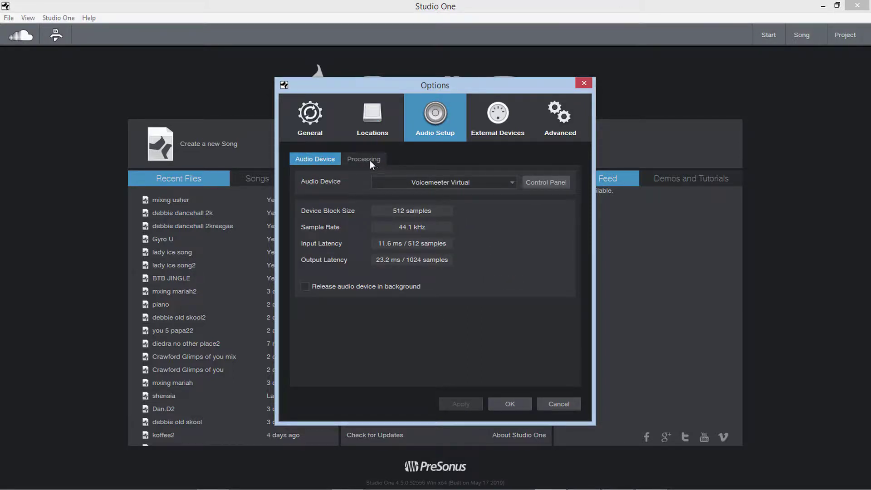
click(372, 161)
click(325, 163)
Recheck the New Keyboard external device, the audio device choices and the VST plug-in locations, and cancel the options dialog.
click(501, 120)
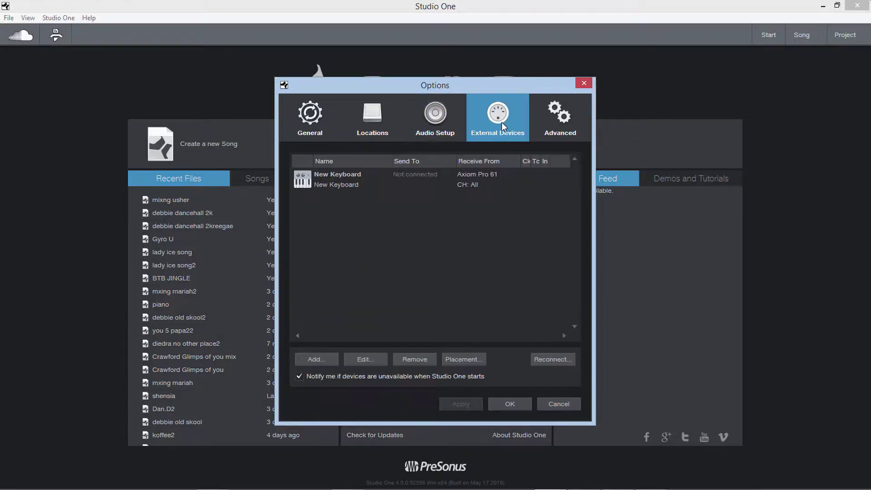
click(462, 184)
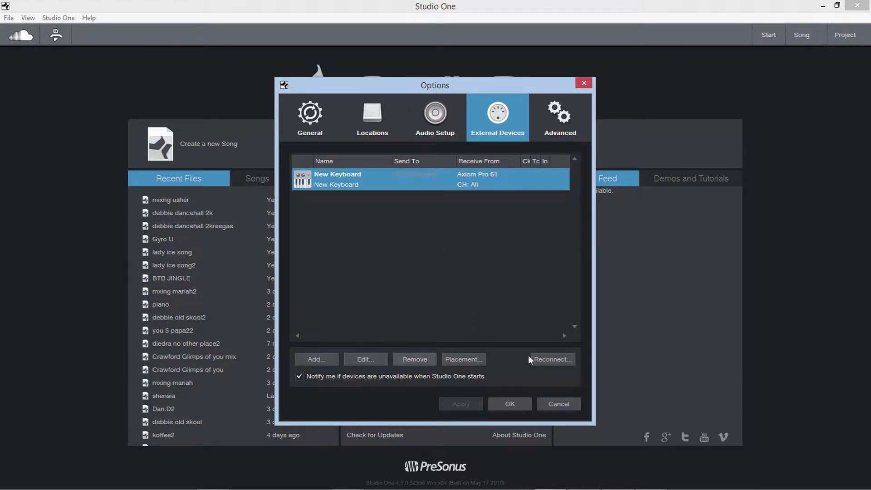
click(438, 116)
click(439, 181)
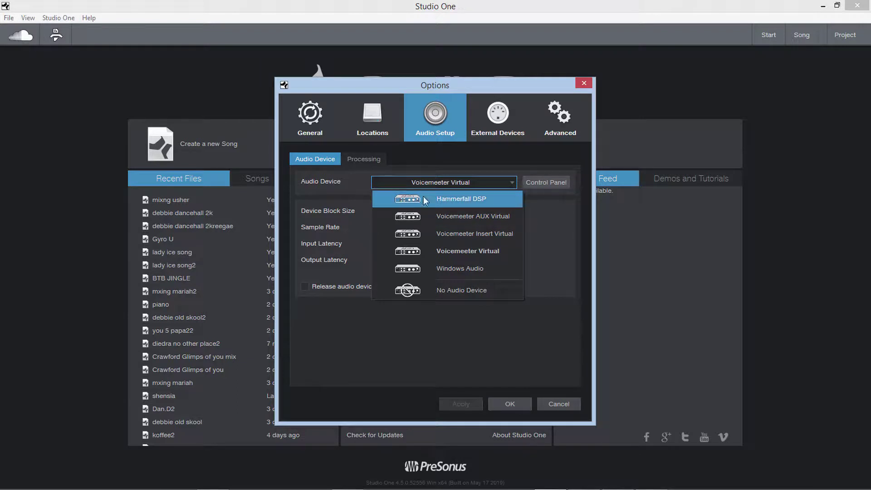
click(318, 186)
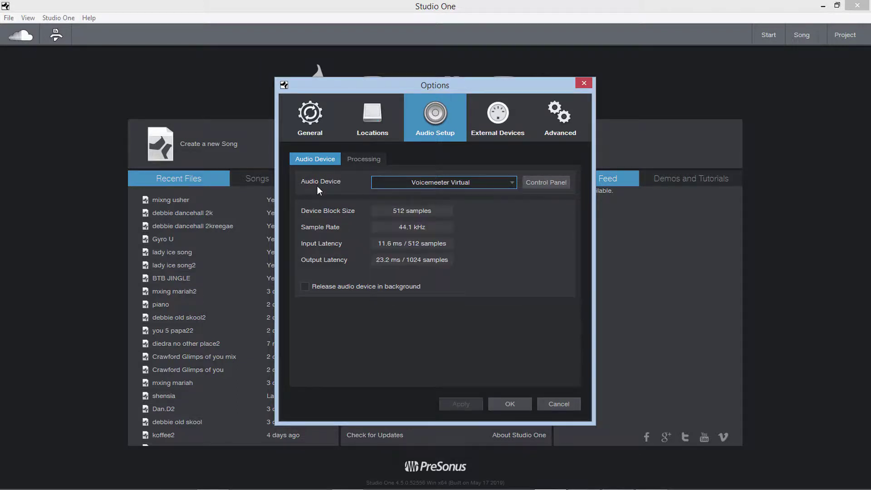
click(374, 118)
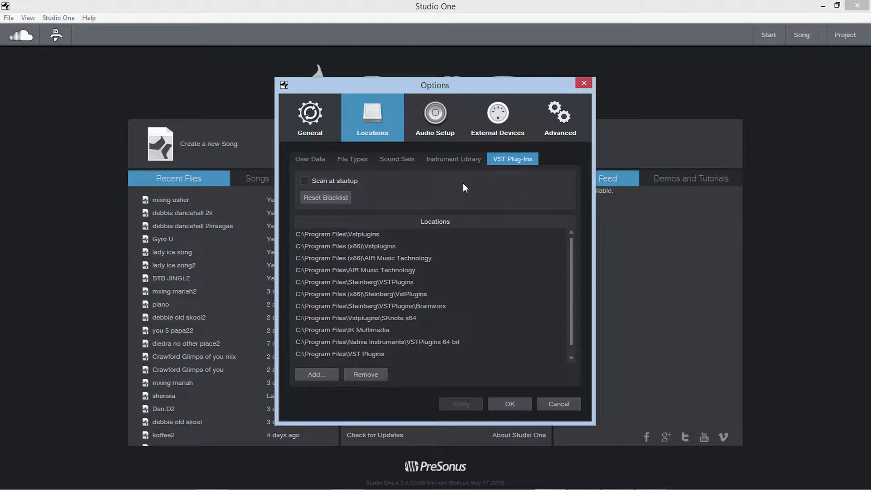
click(562, 398)
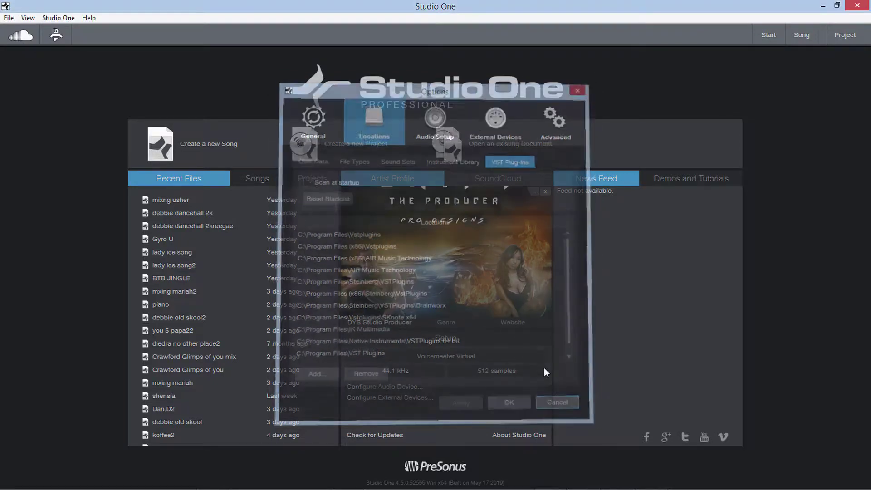
Open the new song setup and preview the style templates Mixed Arrange, Multitrack Recording, Rock Band and Singer/Songwriter.
click(8, 19)
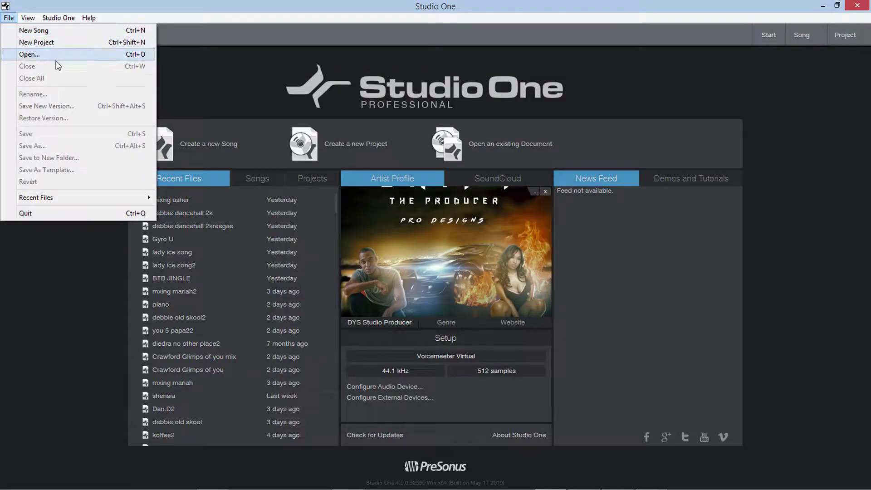
click(64, 31)
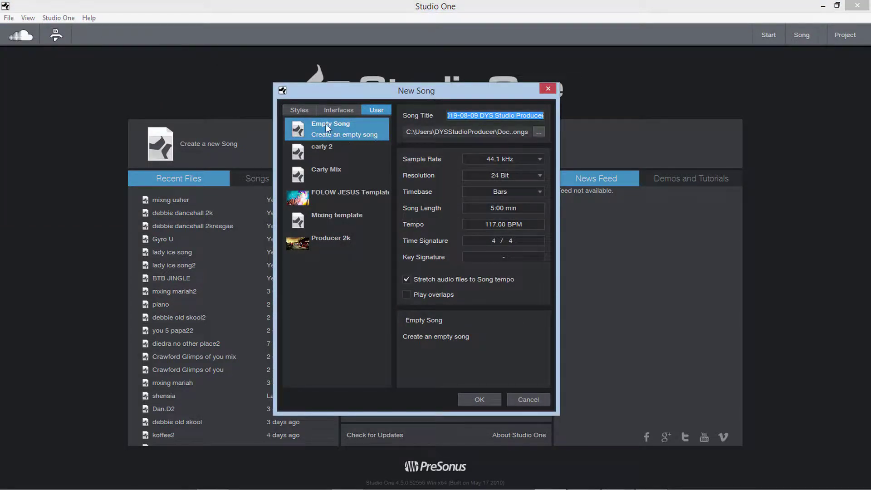
click(299, 110)
click(329, 220)
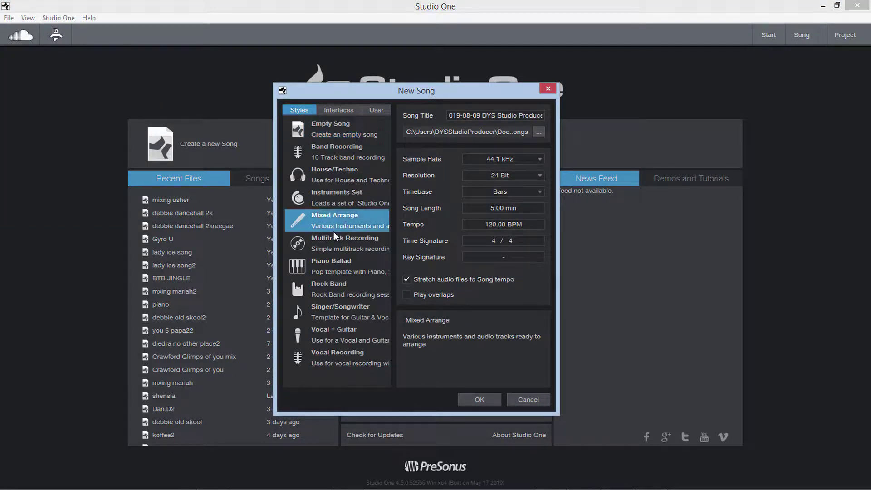
click(334, 246)
click(334, 287)
click(336, 309)
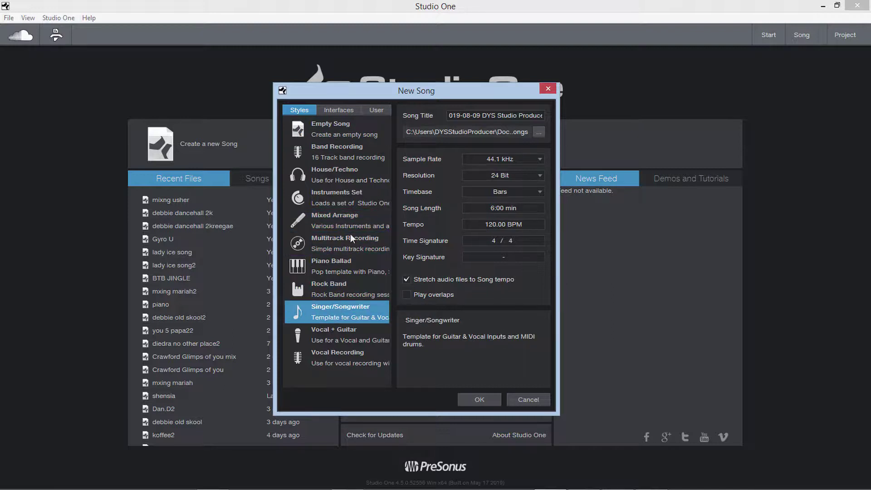
Preview the audio interface templates for a new song, including AudioBox 1818 VSL and AudioBox 44 VSL.
click(337, 110)
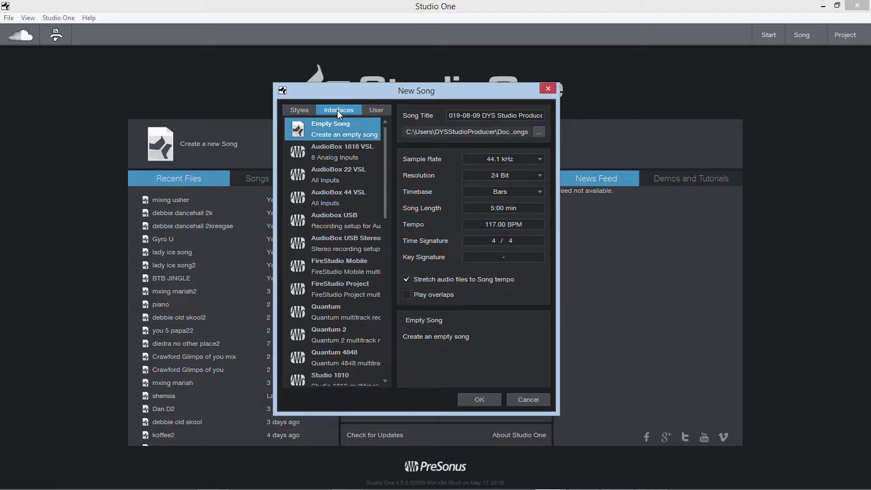
click(335, 158)
click(342, 198)
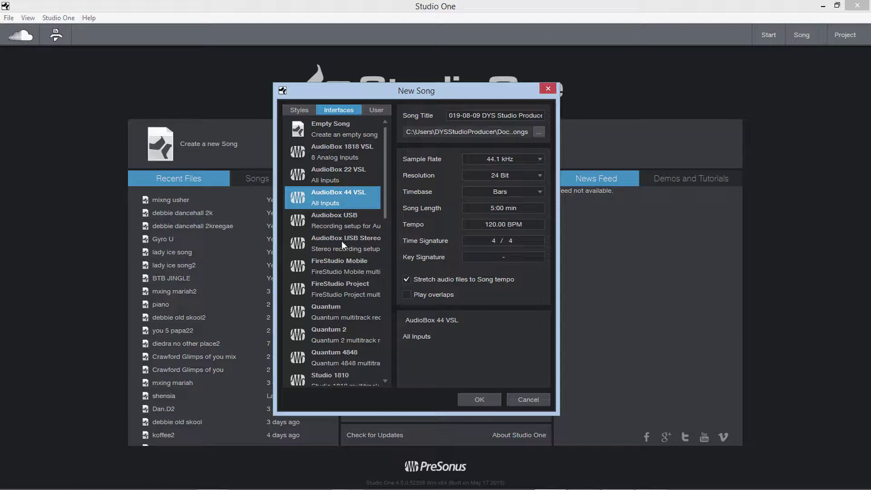
Switch to the user templates with Empty Song selected and keep the sample rate at 44.1 kHz.
click(377, 111)
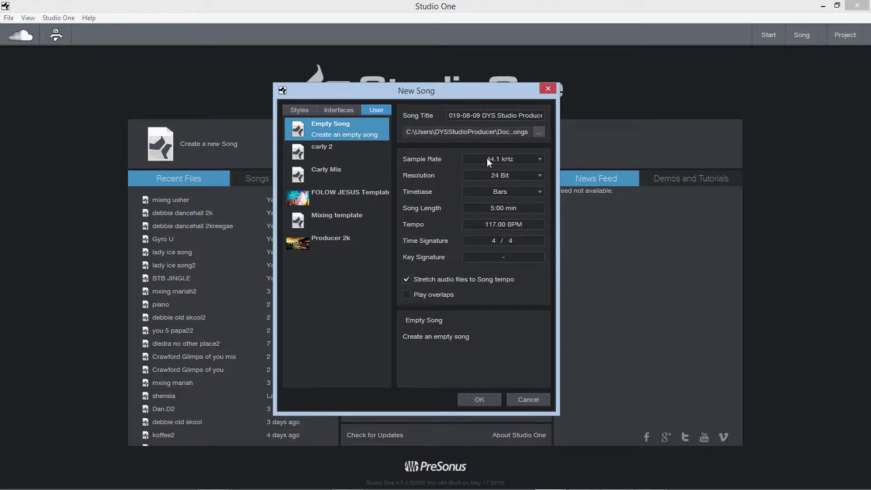
click(495, 159)
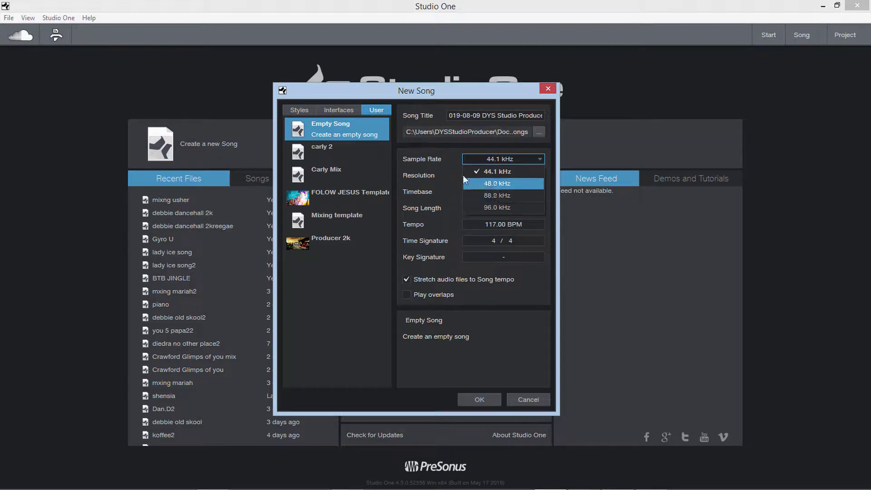
click(497, 171)
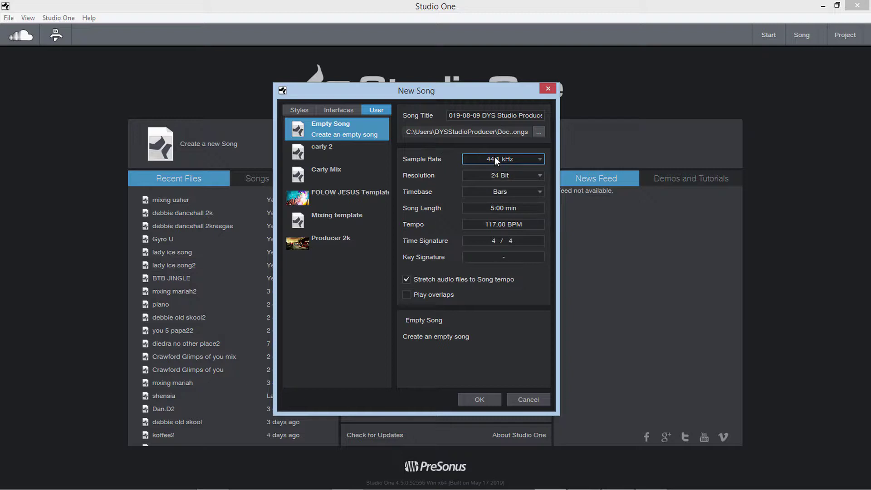
click(516, 176)
click(506, 189)
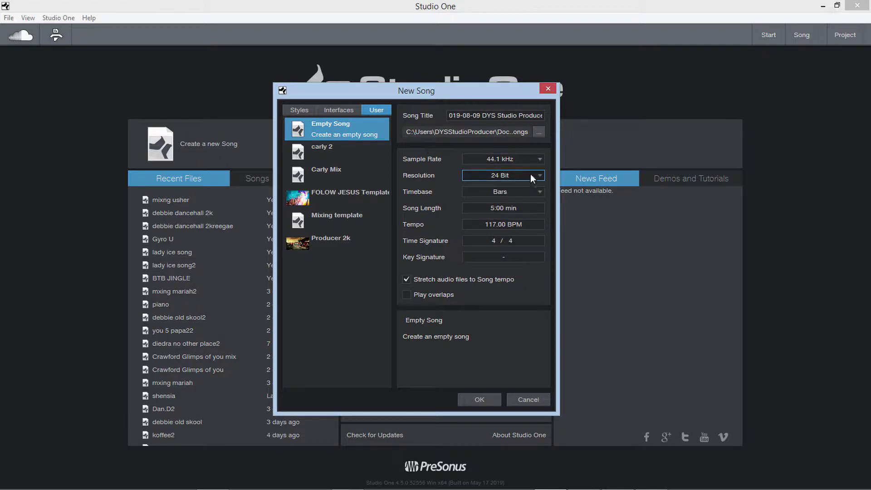
click(505, 161)
click(509, 171)
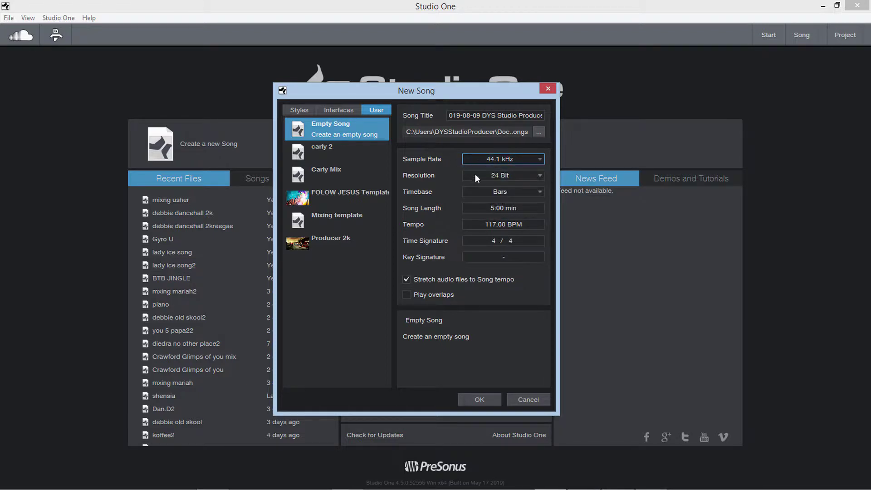
Review the resolution and sample rate choices for the new song, keeping 24 Bit and 44.1 kHz.
click(501, 174)
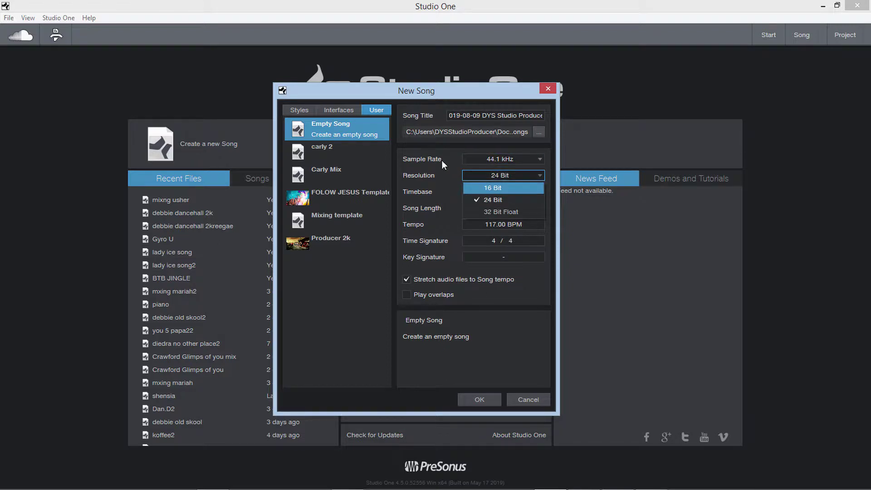
click(492, 158)
click(492, 158)
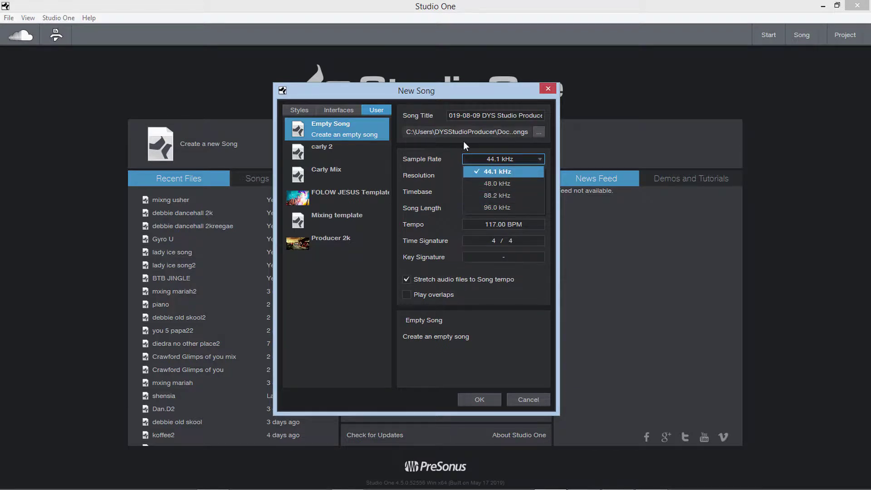
click(491, 137)
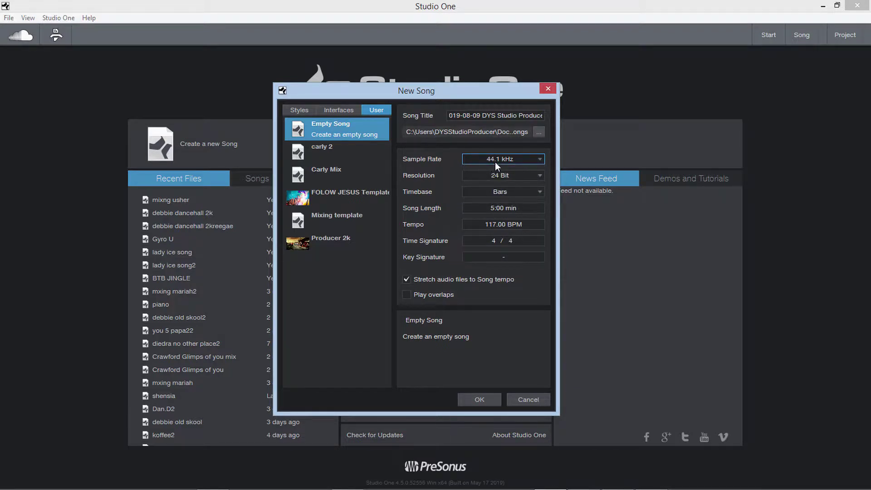
click(500, 176)
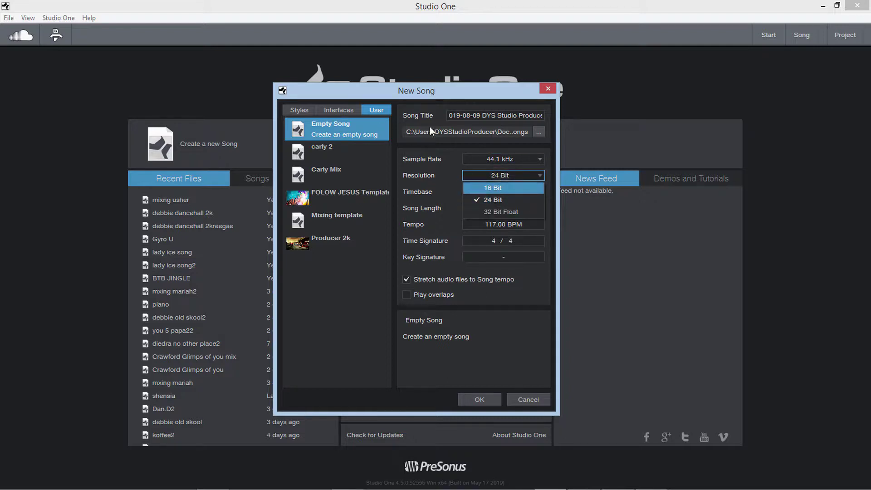
click(489, 200)
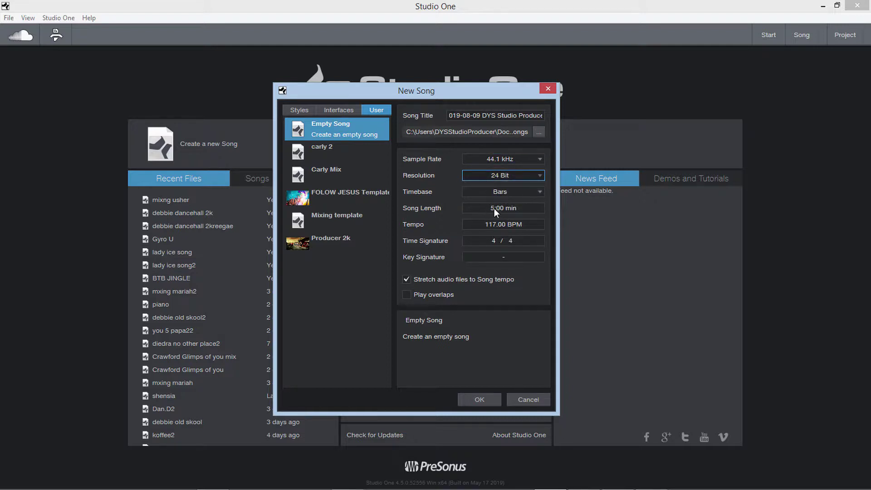
Keep the timebase at Bars and create the empty song.
click(502, 209)
click(452, 188)
click(486, 189)
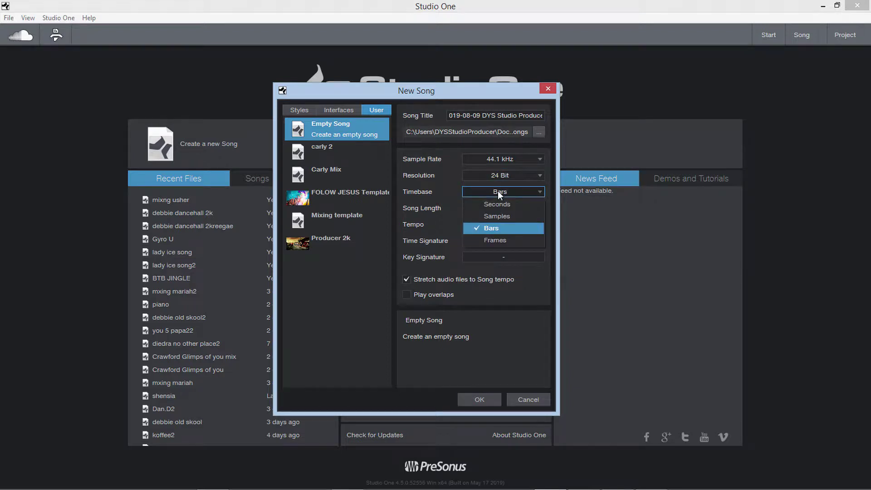
click(500, 228)
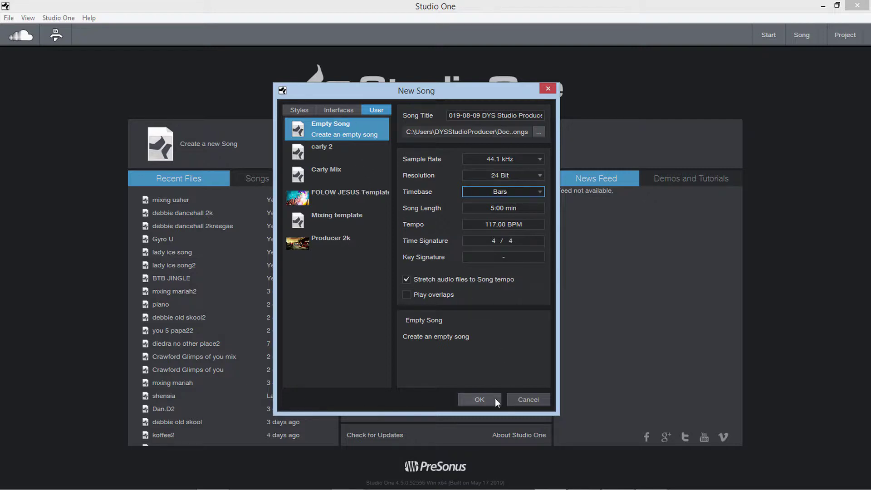
click(481, 401)
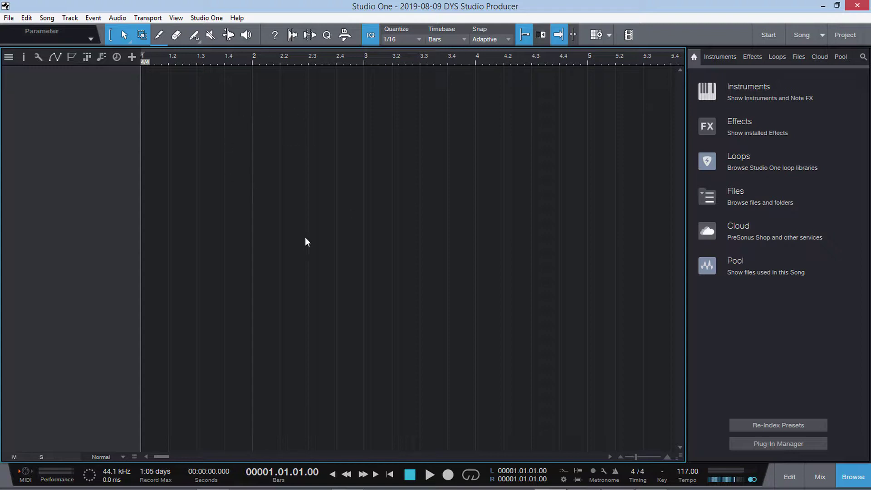
Show and hide the mix console, and open the inspector beside the track list.
click(820, 477)
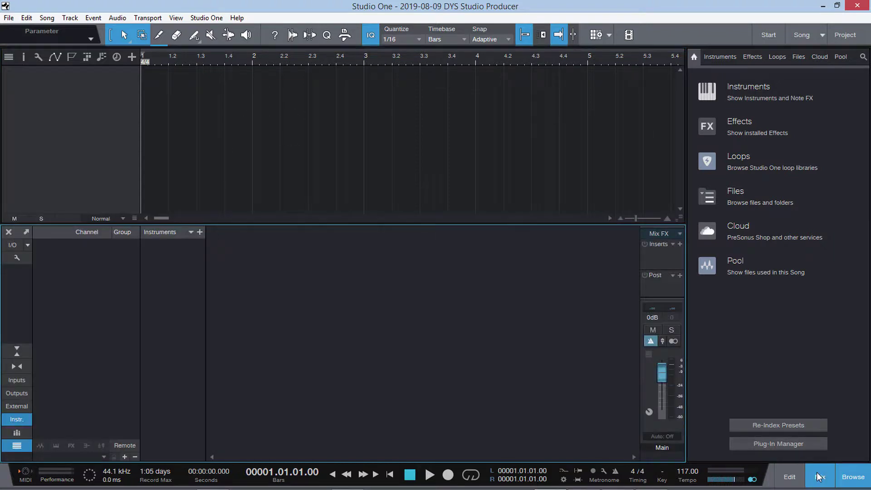
click(820, 477)
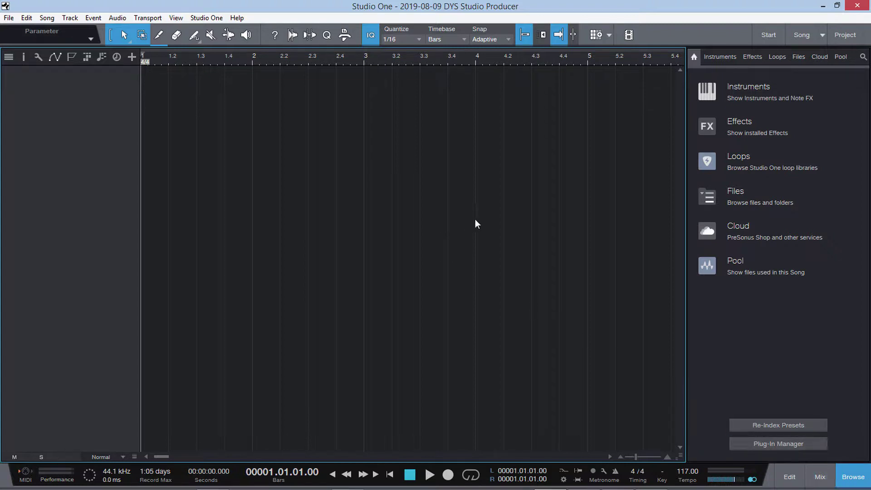
key(F3)
key(F3)
key(F4)
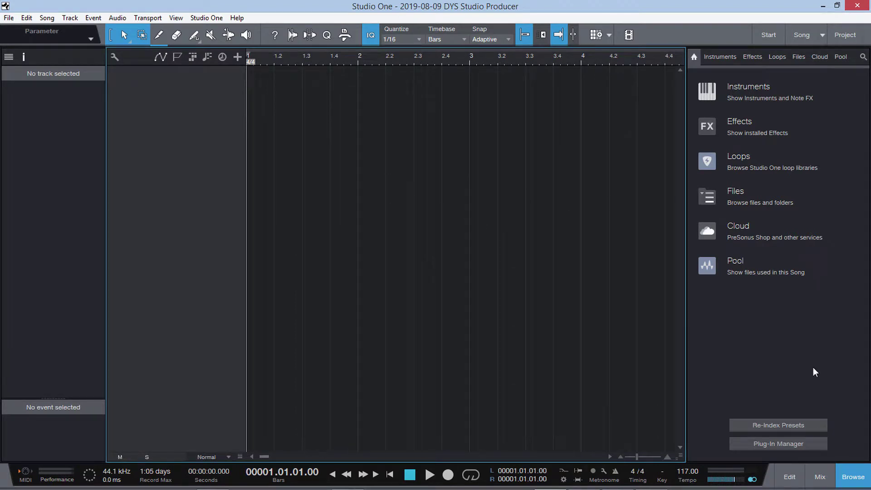
Toggle the editor, mix console and browser views on and off, leaving only the browser shown.
click(792, 474)
click(792, 477)
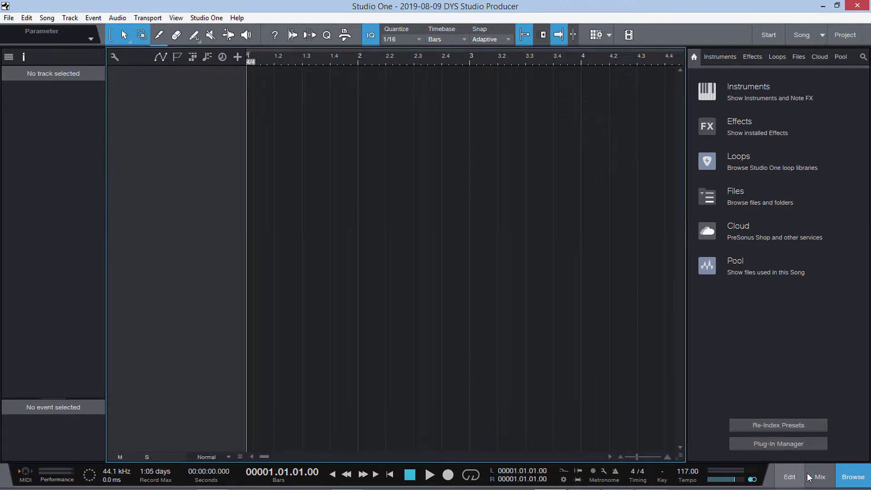
click(828, 478)
click(829, 478)
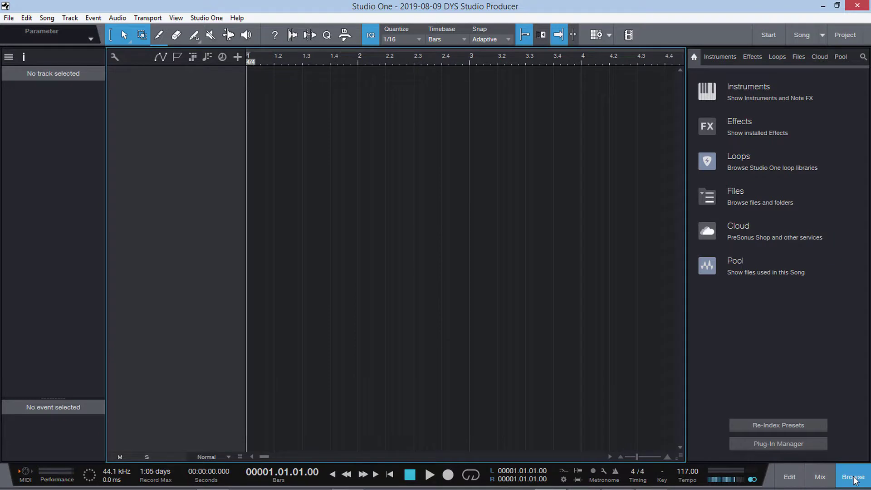
click(851, 478)
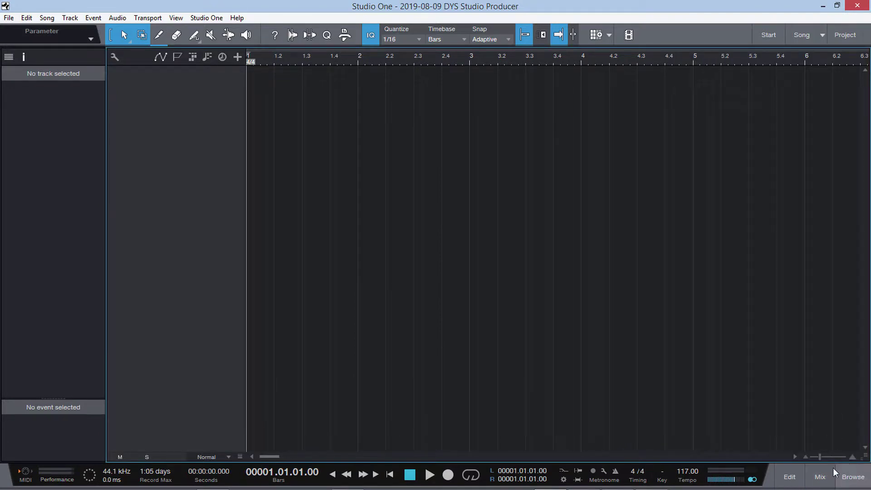
click(853, 478)
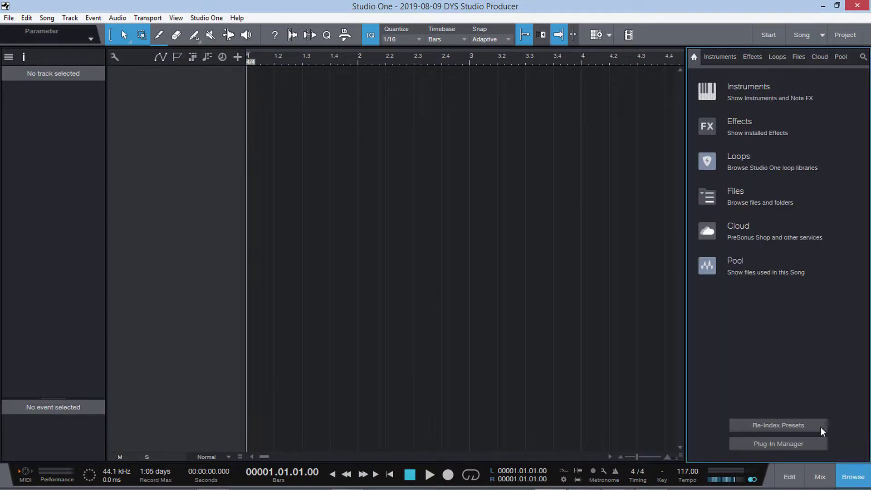
Browse the installed instruments by vendor, checking folders such as KORG, IK Multimedia, Arturia and AIR Music Technology.
click(742, 88)
click(704, 214)
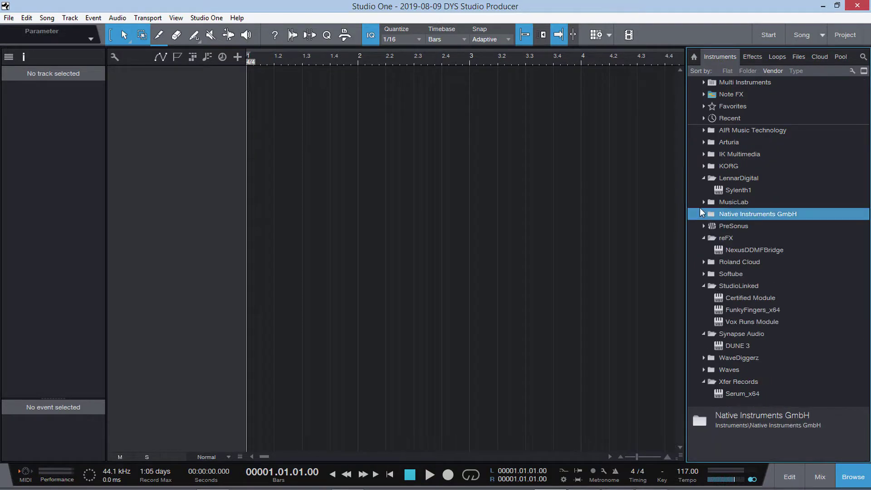
click(701, 177)
click(700, 167)
click(700, 166)
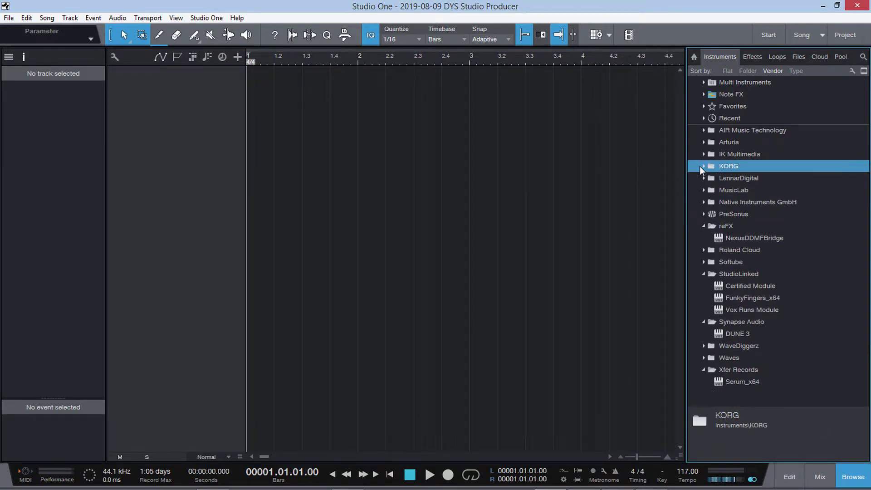
click(704, 155)
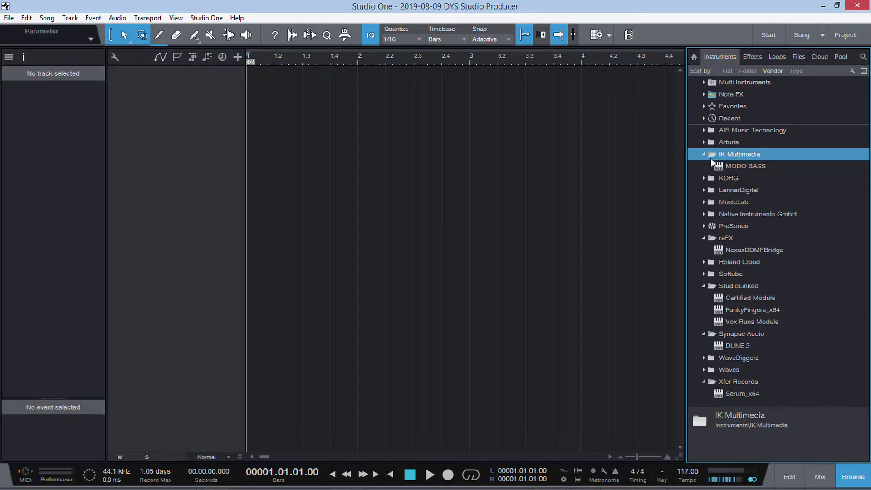
click(703, 153)
click(703, 142)
click(703, 141)
click(702, 131)
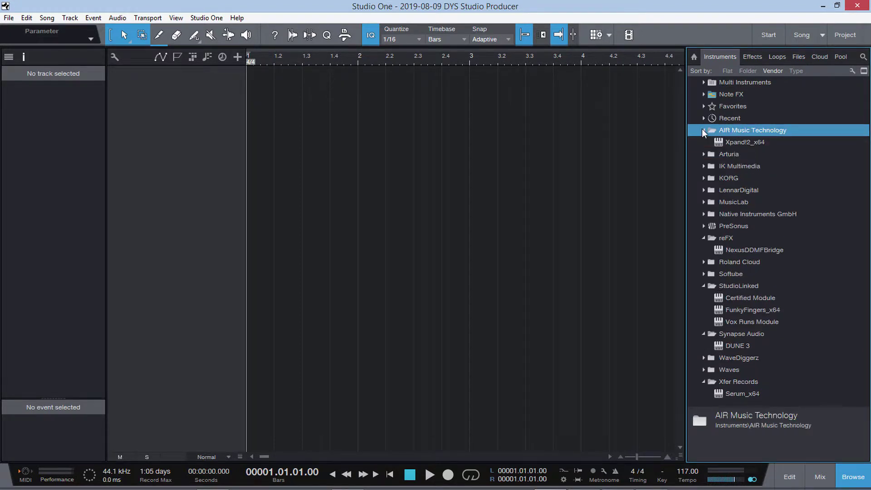
click(702, 130)
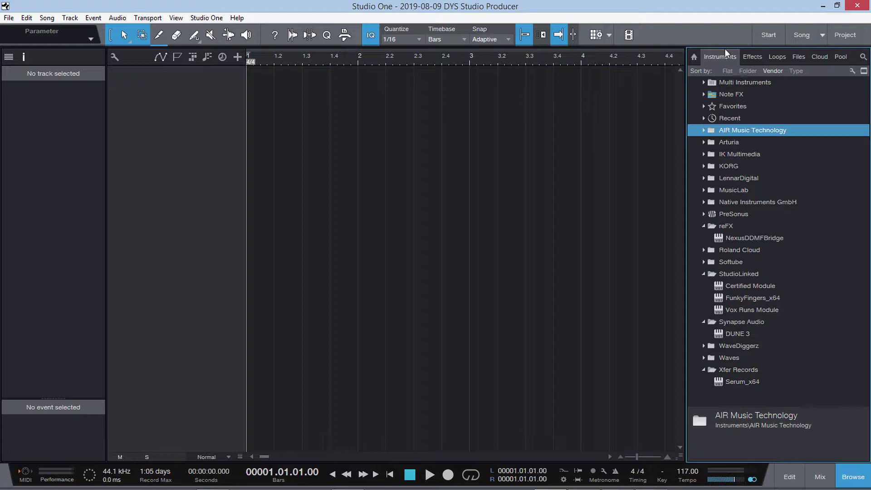
Browse the installed effects by vendor, checking the Audio Ease folder, and return to the browser's home page.
click(694, 56)
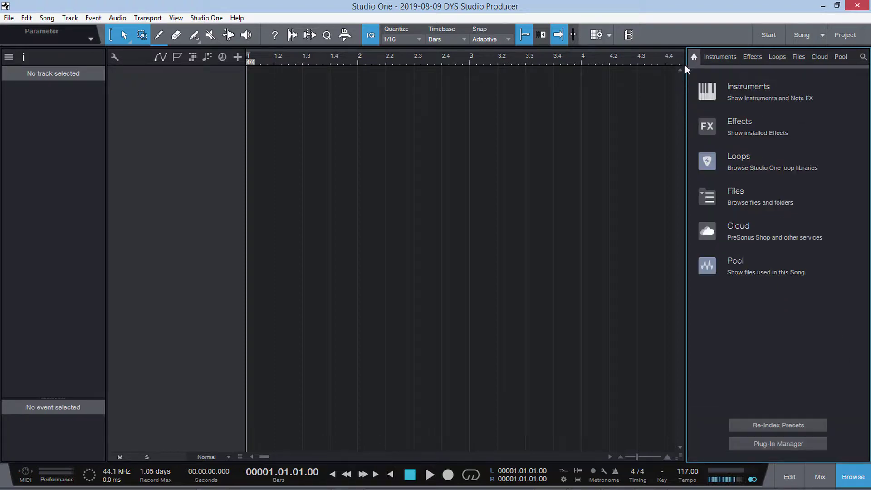
click(738, 122)
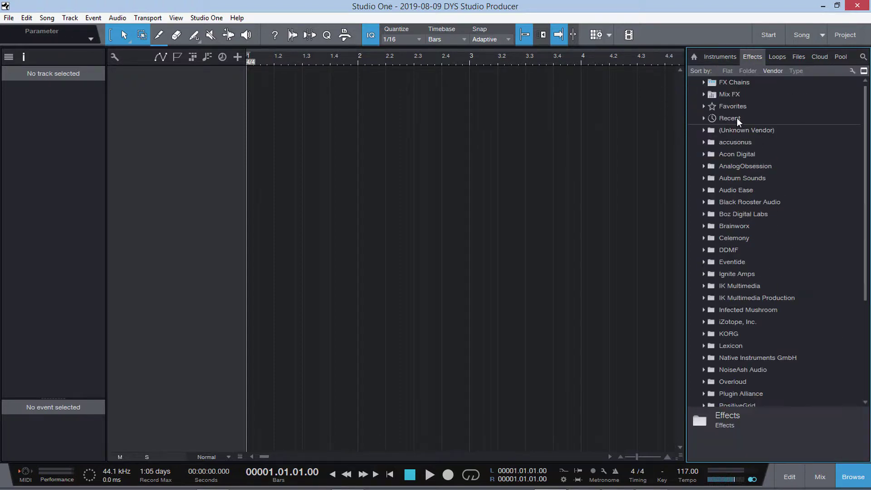
click(704, 190)
click(704, 190)
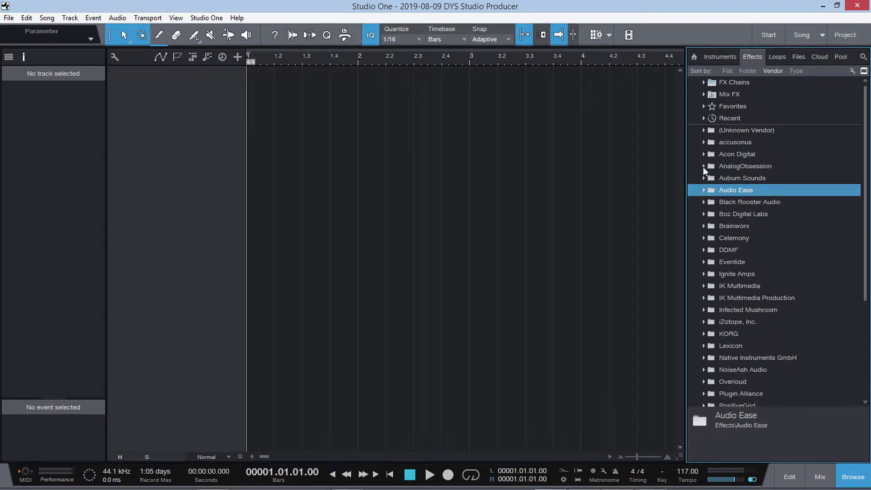
click(695, 57)
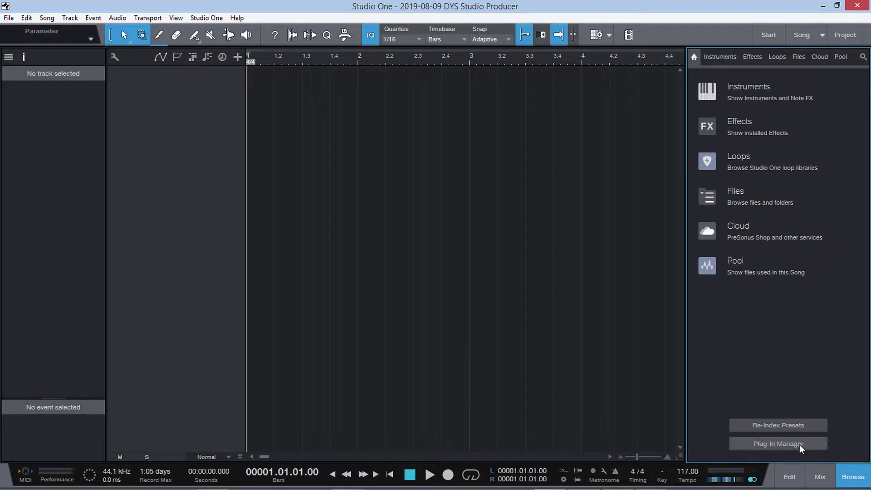
Examine the vendor filter and plug-in list in the Plug-In Manager, close it and reopen the instruments list.
click(782, 445)
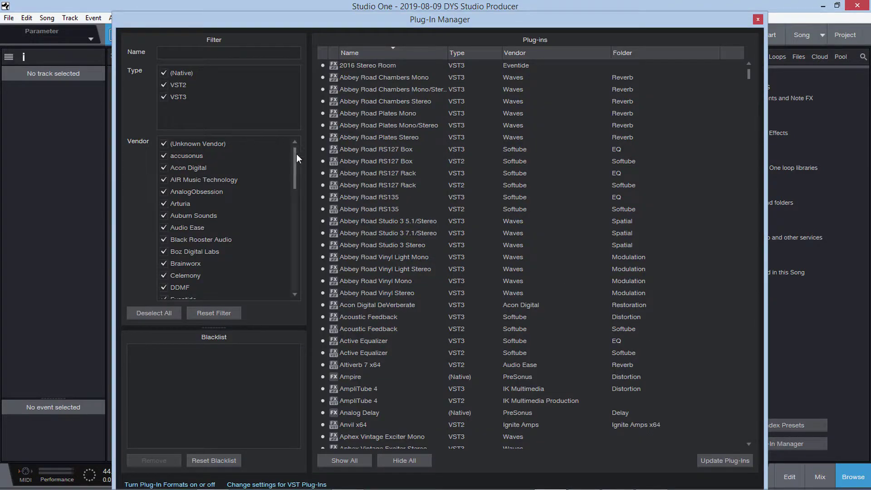
scroll(291, 171, down, 10)
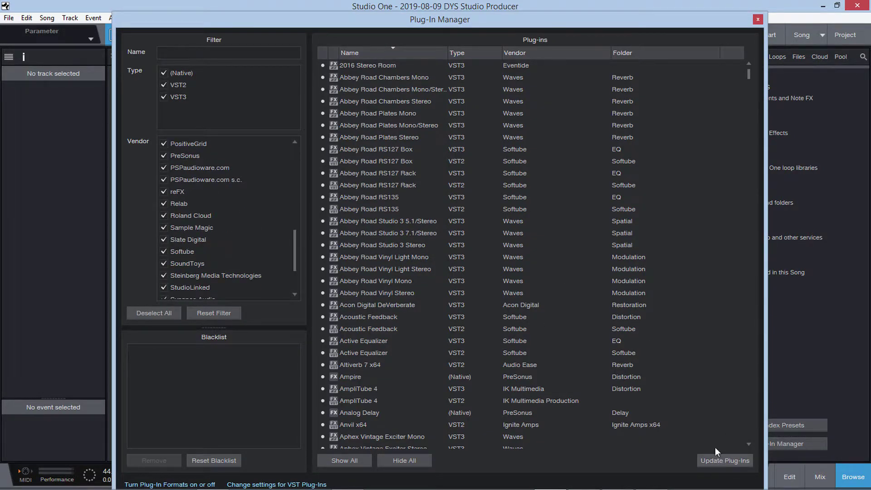
scroll(377, 70, down, 4)
scroll(355, 314, down, 2)
click(355, 314)
scroll(359, 320, down, 6)
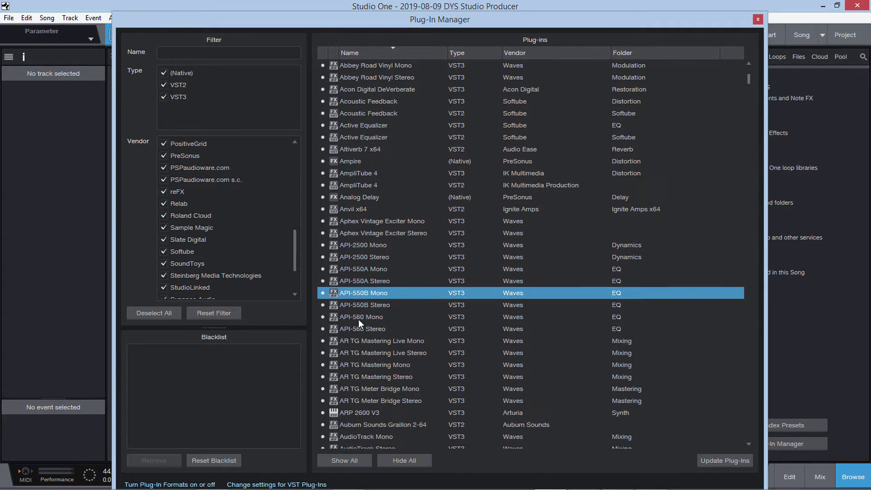
scroll(354, 311, down, 7)
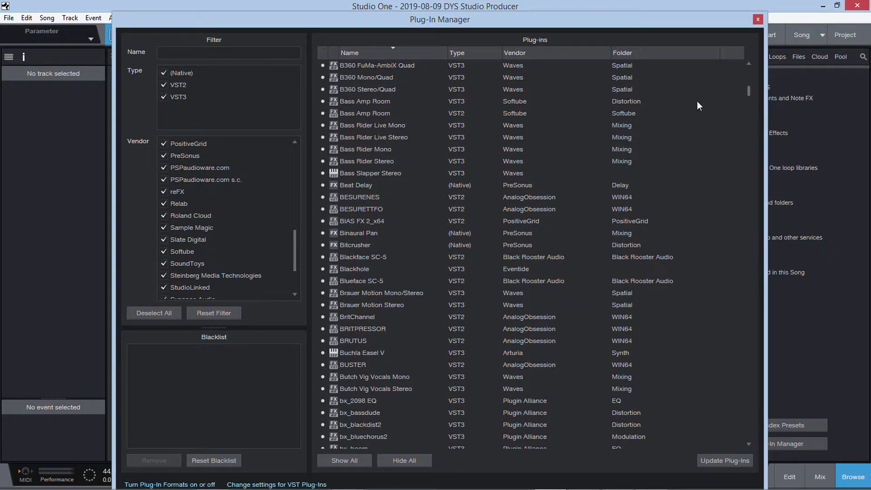
click(758, 19)
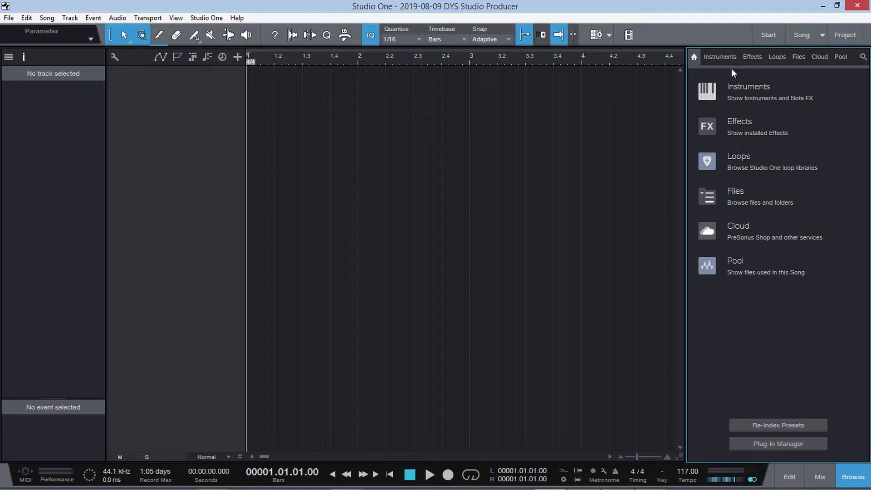
click(722, 55)
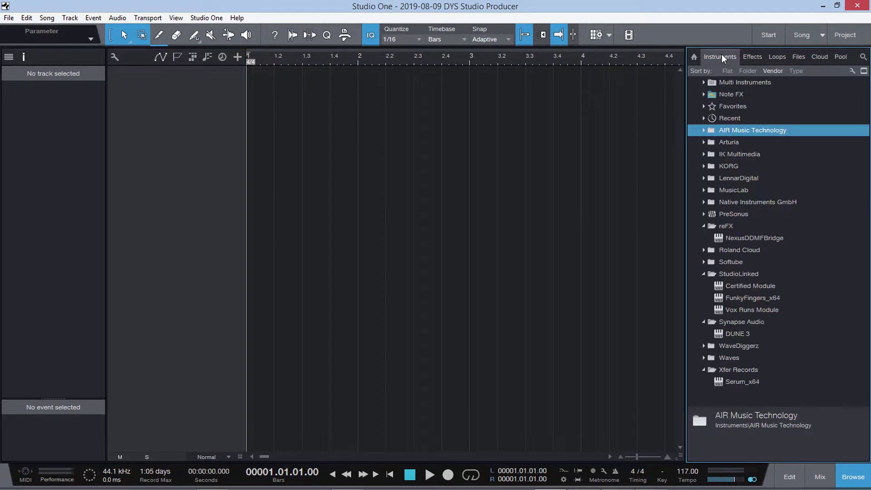
Browse the installed effects by vendor, checking the IK Multimedia and PreSonus folders.
click(751, 56)
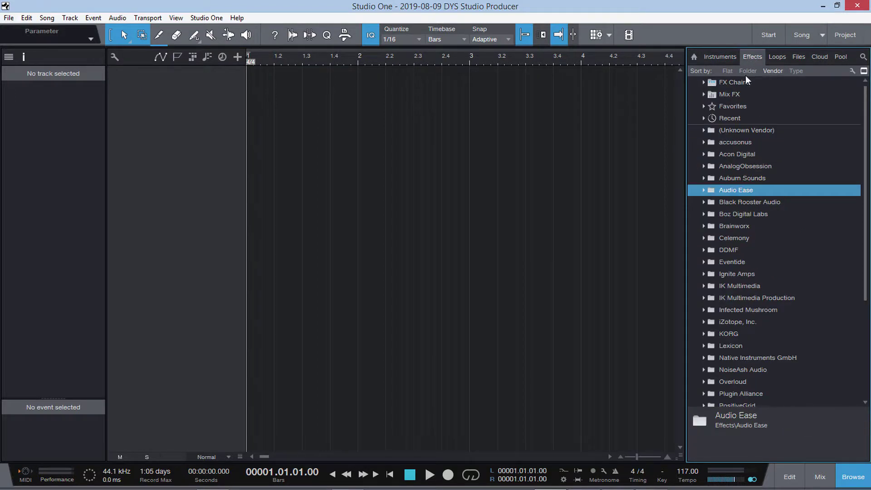
click(703, 286)
click(705, 287)
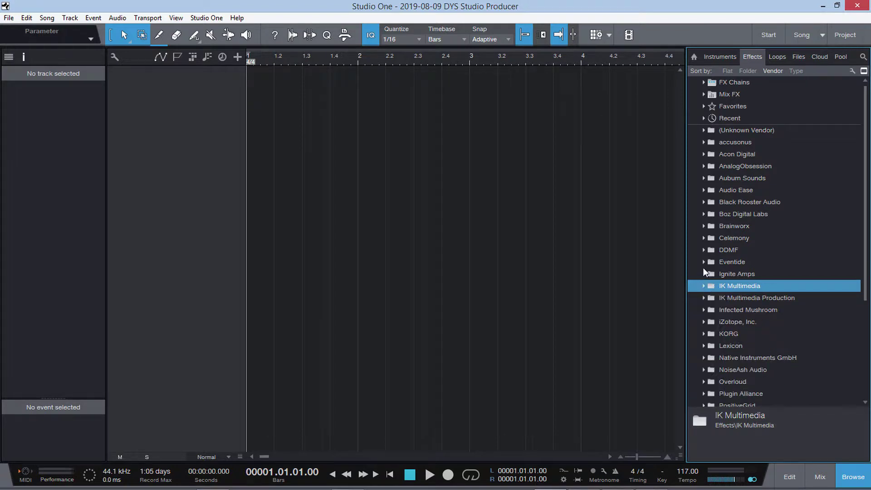
scroll(703, 268, down, 3)
click(704, 297)
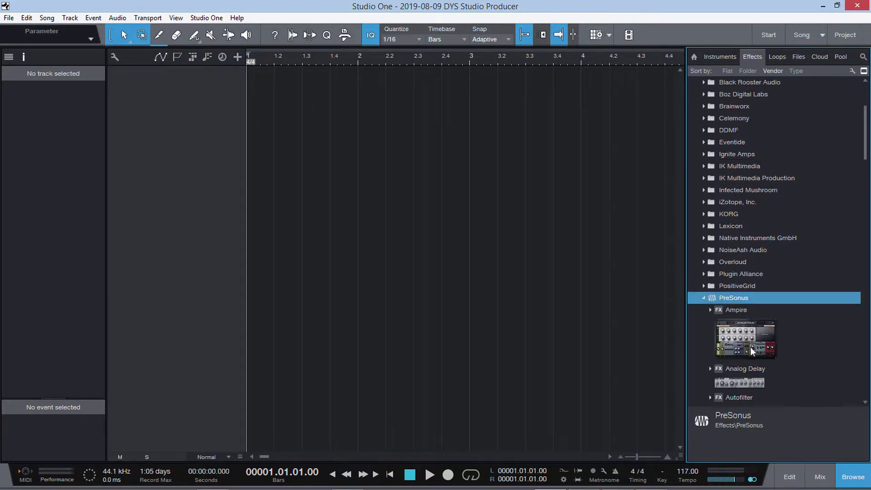
click(743, 381)
click(702, 300)
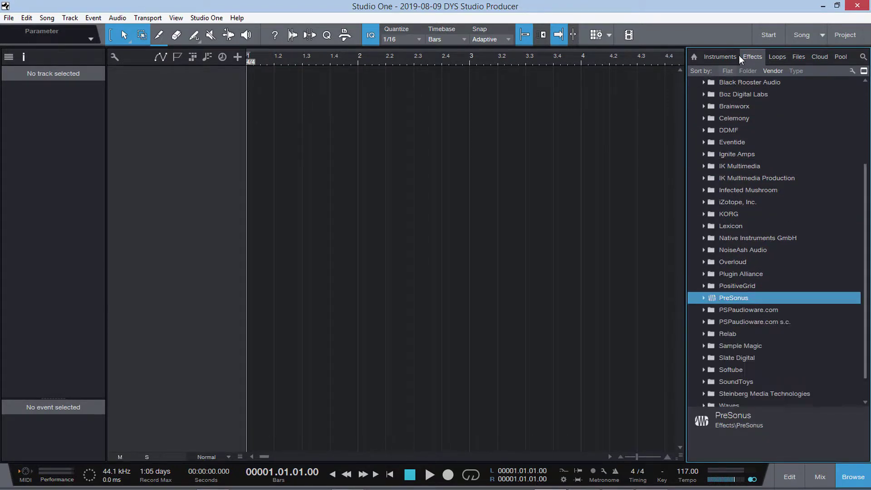
Look through the browser's Loops, Files, Cloud and Effects pages, return to the instruments list and collapse the reFX folder.
click(772, 59)
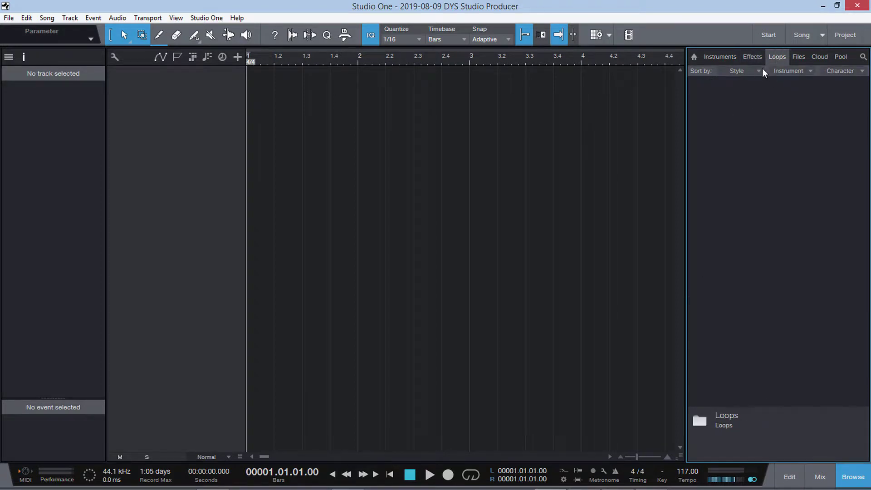
click(762, 69)
click(801, 57)
click(800, 57)
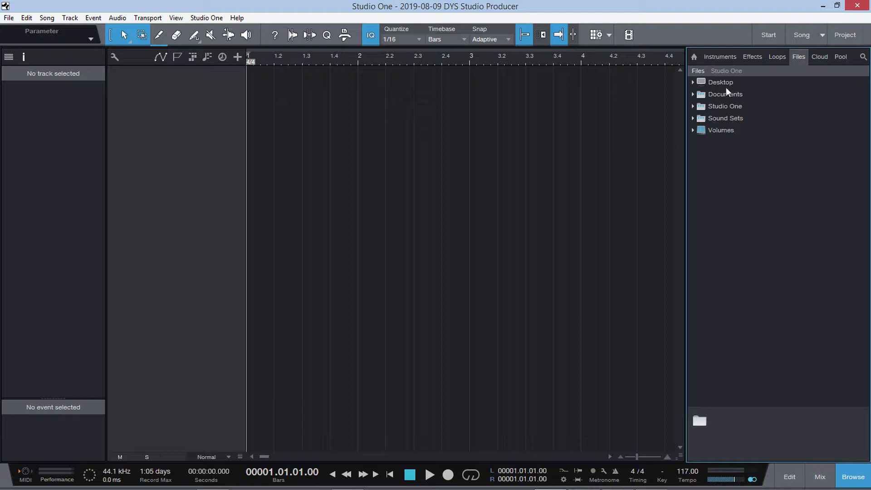
click(822, 58)
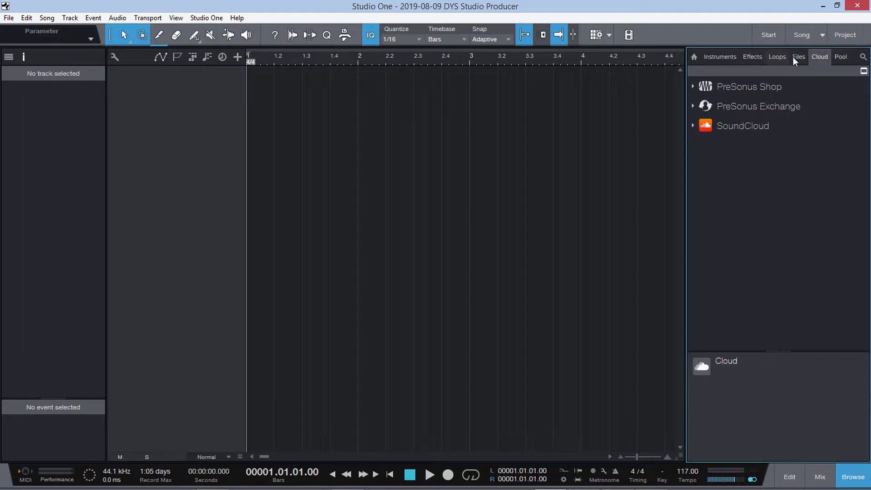
click(777, 56)
click(752, 56)
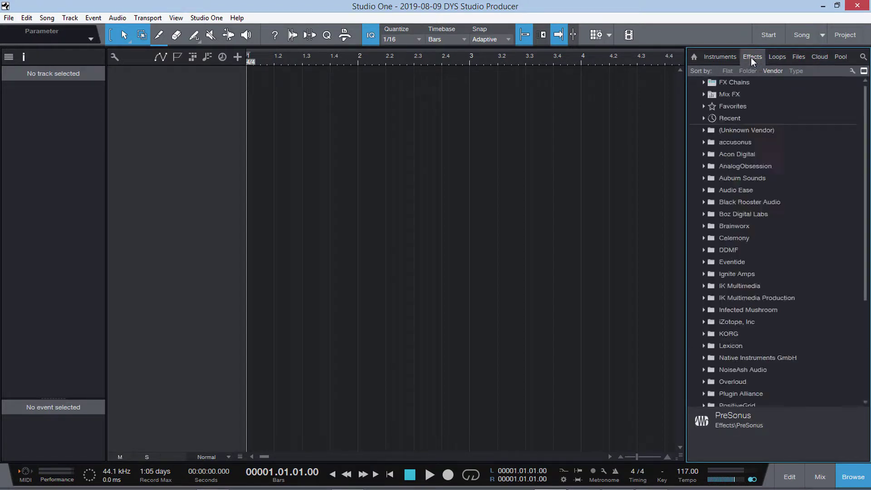
click(713, 57)
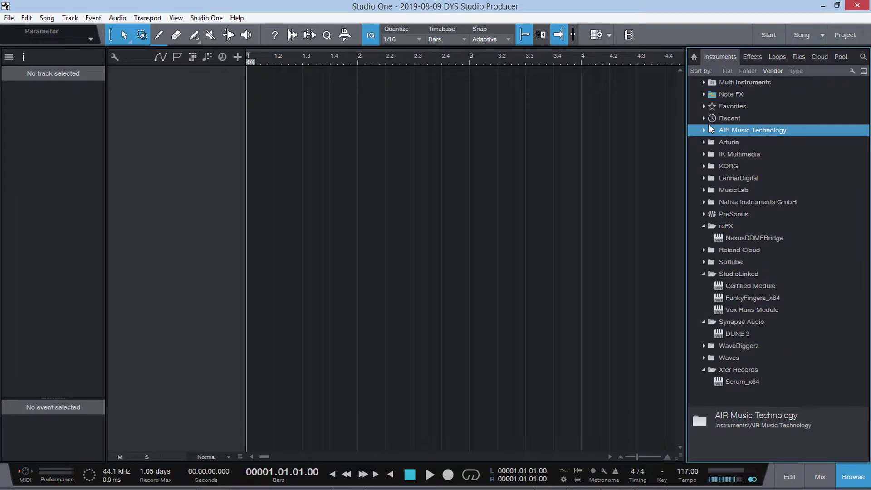
click(704, 226)
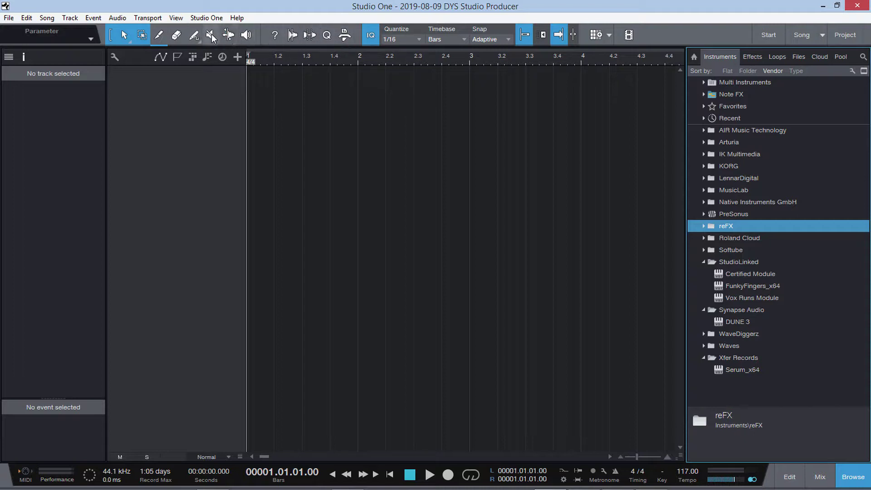
Look through the Paint tool's shape options, try the tool on the empty arrangement and return to the Arrow tool.
click(195, 40)
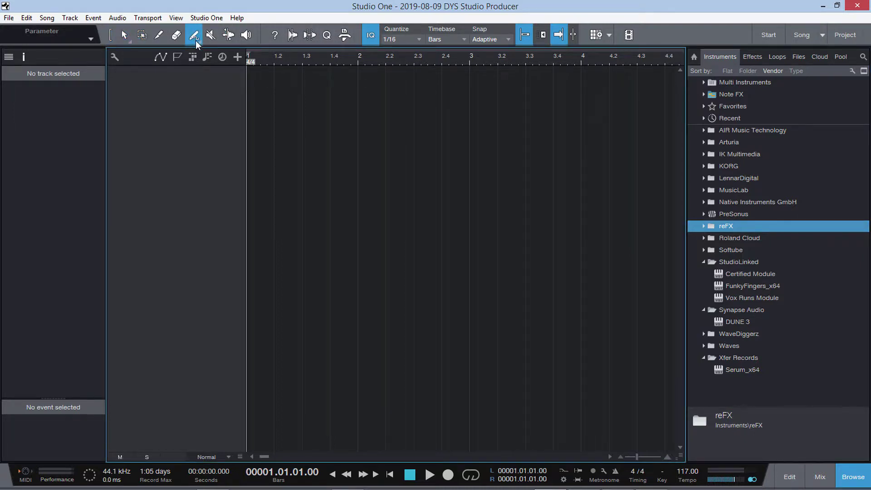
click(199, 40)
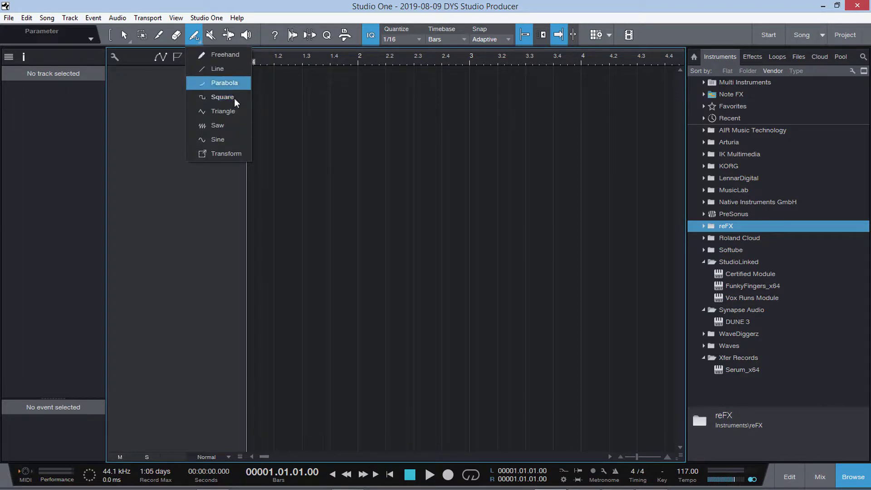
click(350, 201)
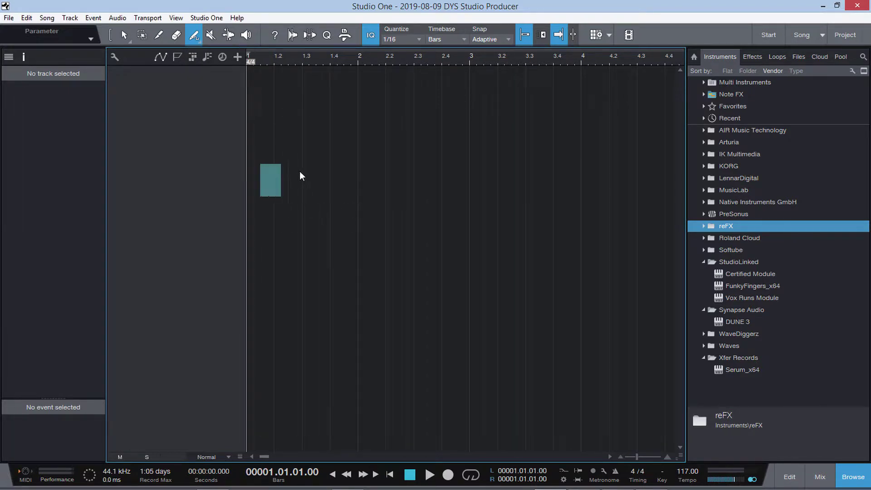
click(120, 33)
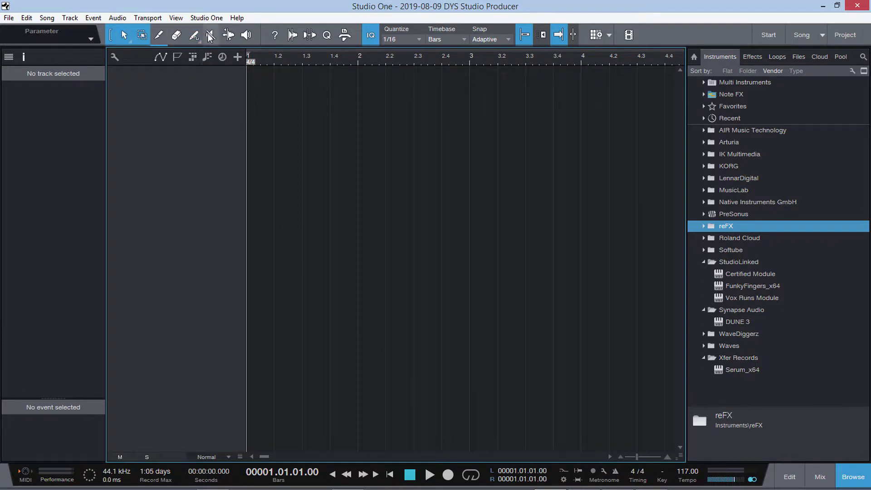
click(194, 35)
drag(251, 98, 369, 105)
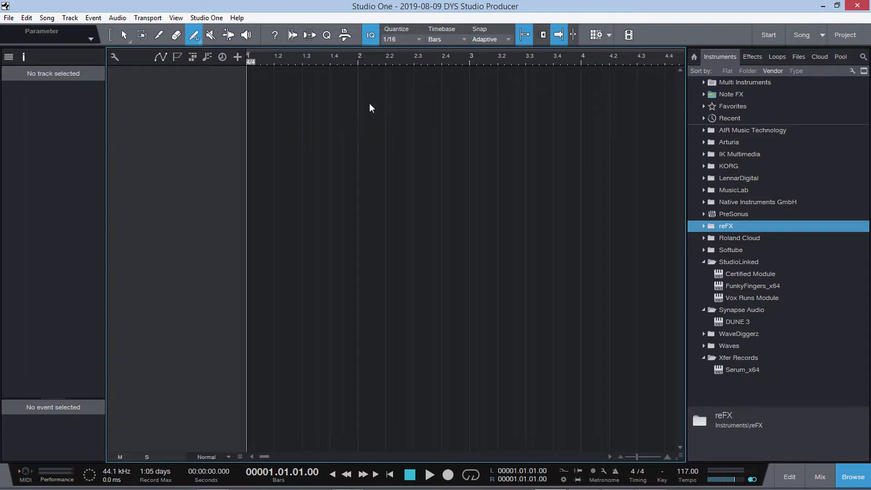
click(196, 39)
click(208, 55)
click(111, 35)
Load KORG's M1DDMFBridge into the empty arrangement as a new instrument track and close its instrument window.
double_click(717, 167)
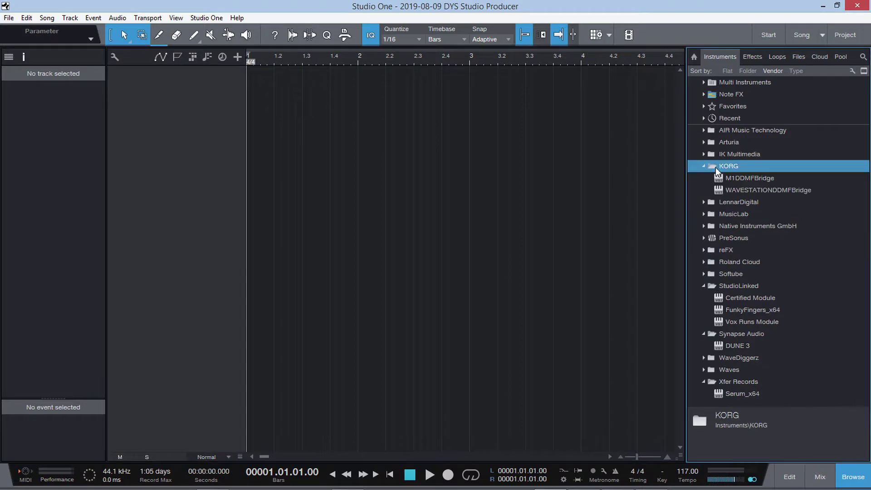
click(742, 178)
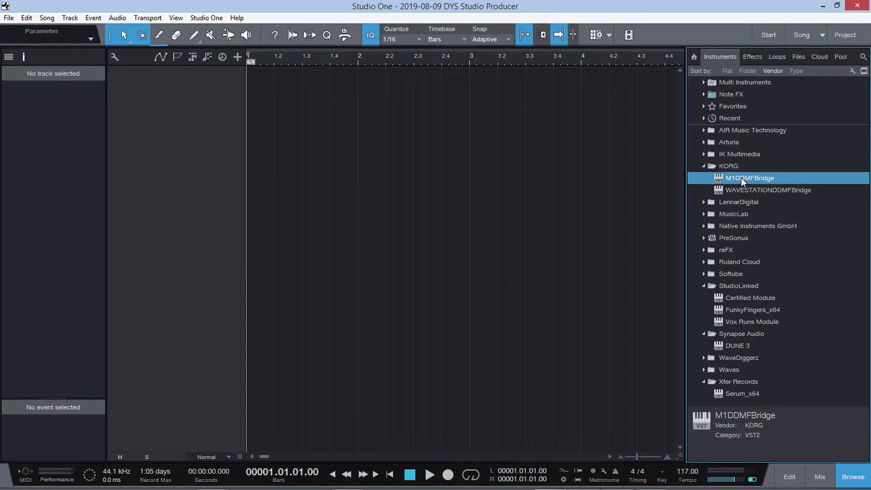
drag(742, 178, 320, 182)
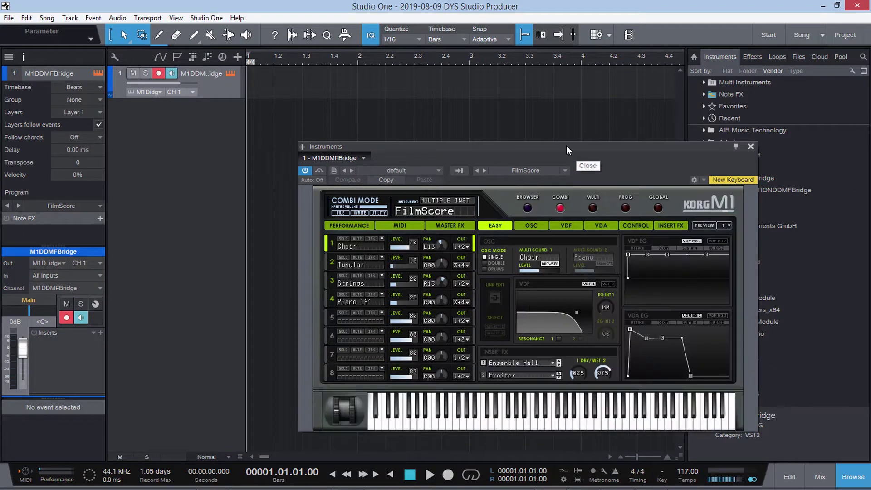
click(751, 147)
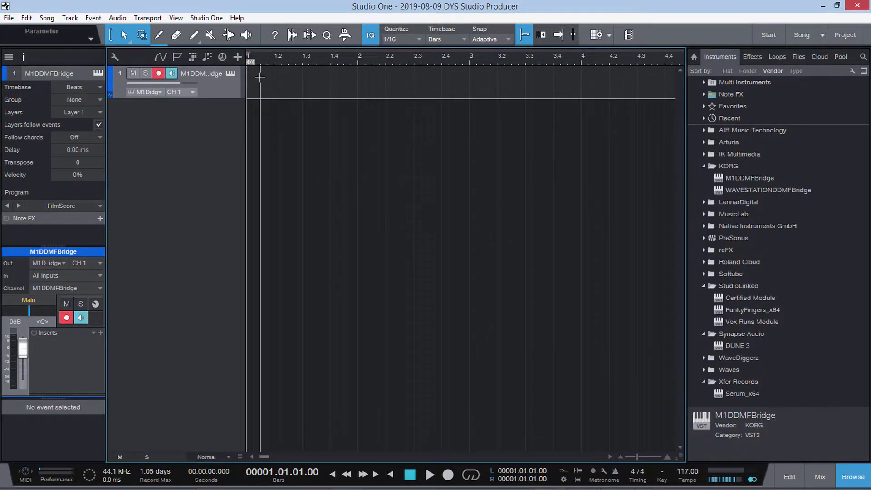
Draw an event from 1.1.2 to about 2.4.4 on the M1DDMFBridge track with the Paint tool and increase the track's height.
click(194, 35)
drag(258, 71, 462, 68)
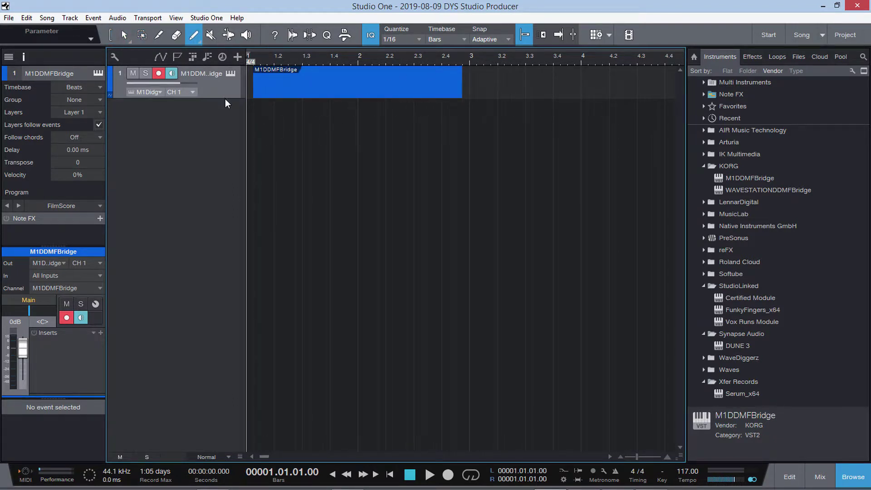
drag(225, 99, 225, 163)
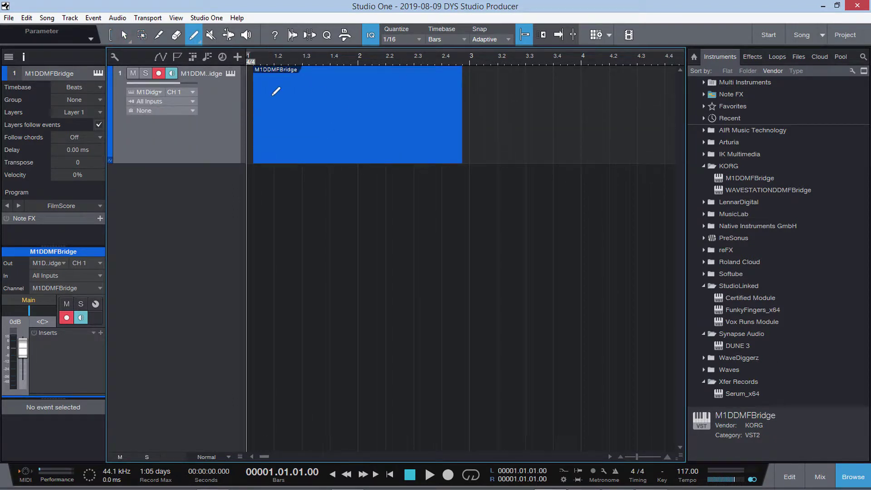
click(197, 40)
click(229, 99)
click(159, 36)
Open the drawn event in the note editor, close the editor and remove the M1DDMFBridge track.
double_click(343, 151)
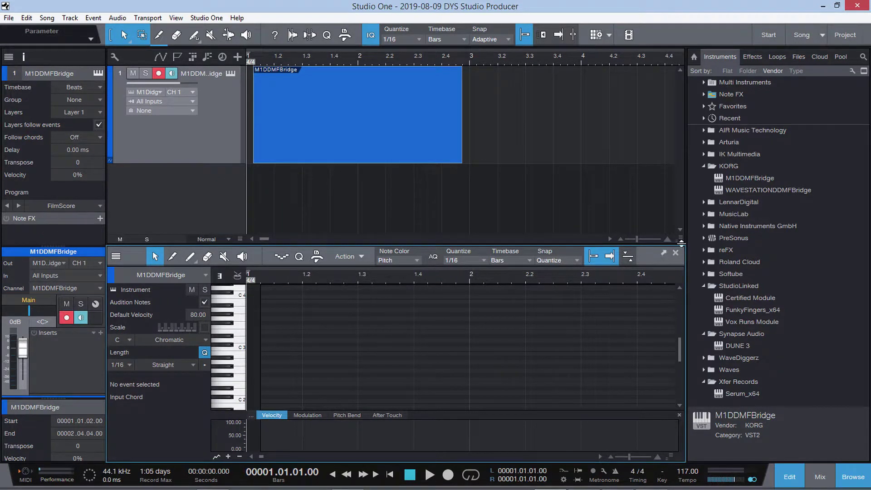
click(676, 254)
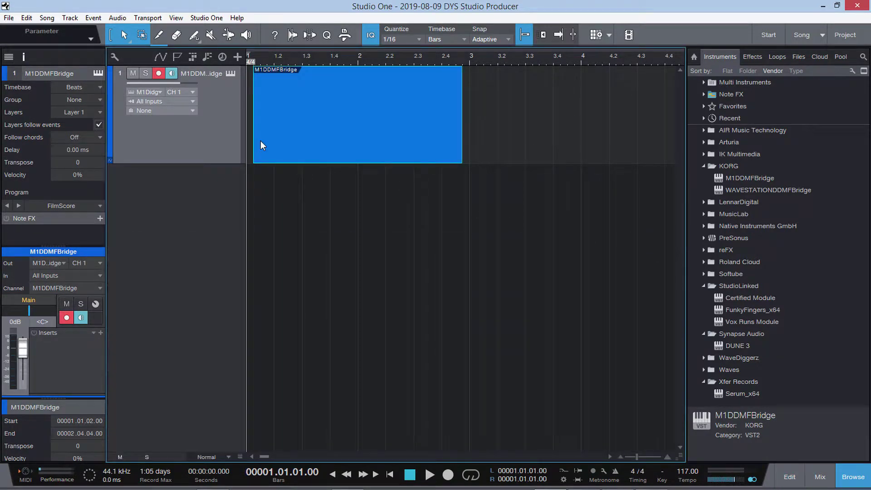
right_click(214, 135)
click(289, 193)
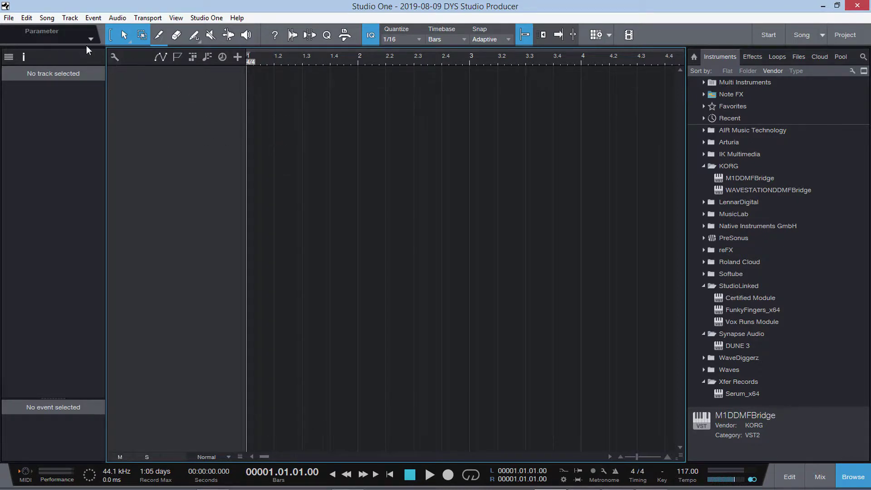
Add one new track with Add Tracks, reviewing the available track types and setting the type to Instrument.
click(69, 18)
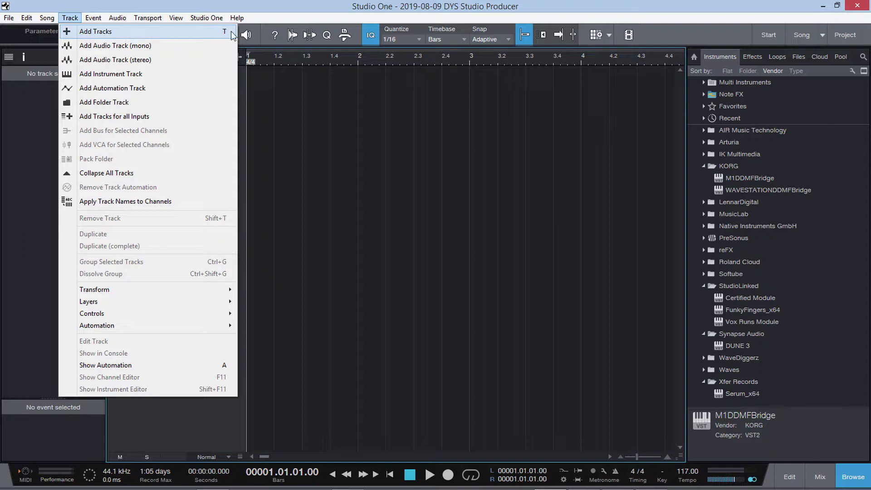
click(123, 31)
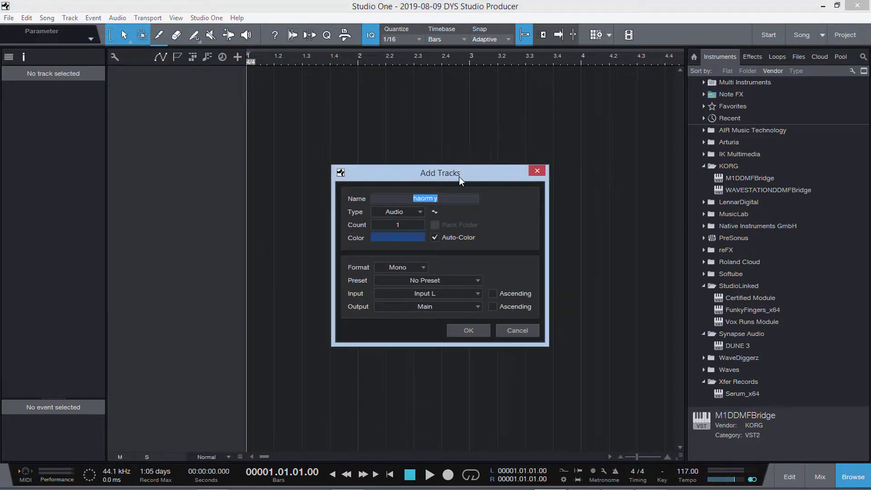
drag(457, 175, 397, 107)
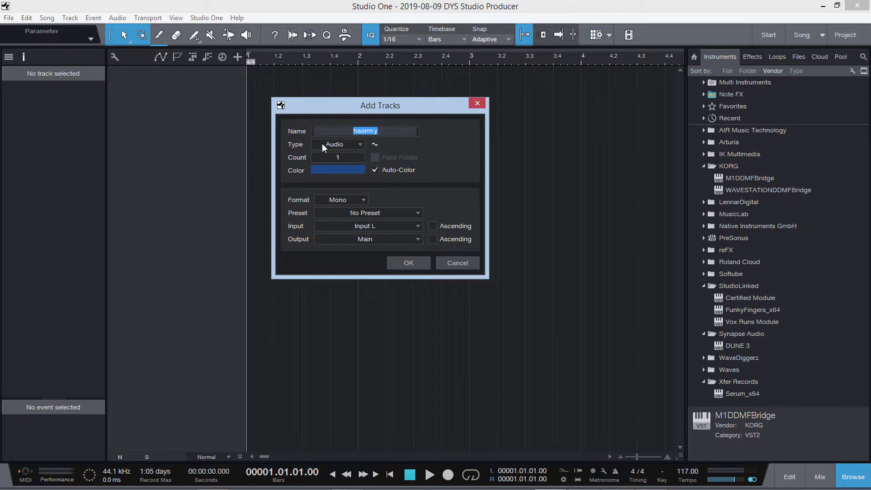
click(356, 143)
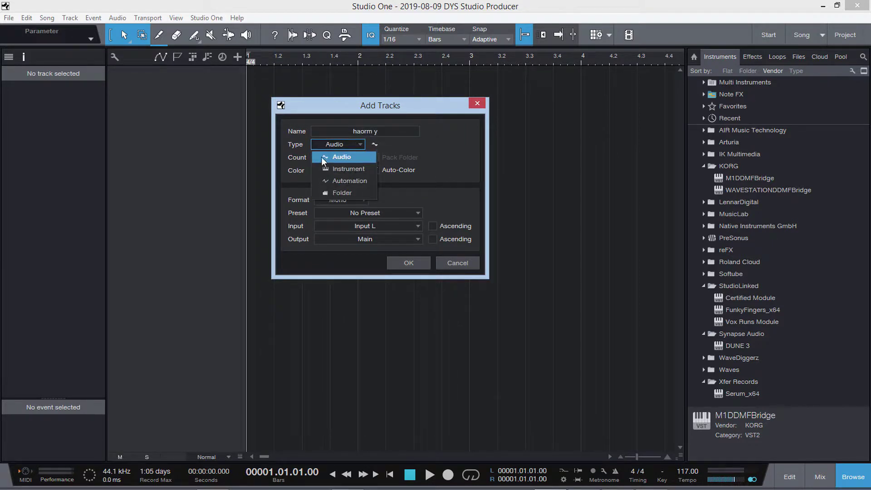
click(346, 158)
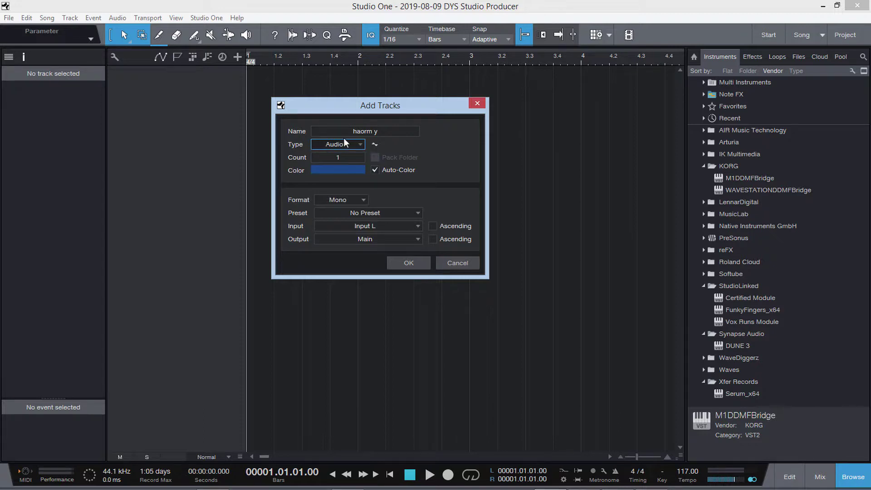
click(358, 143)
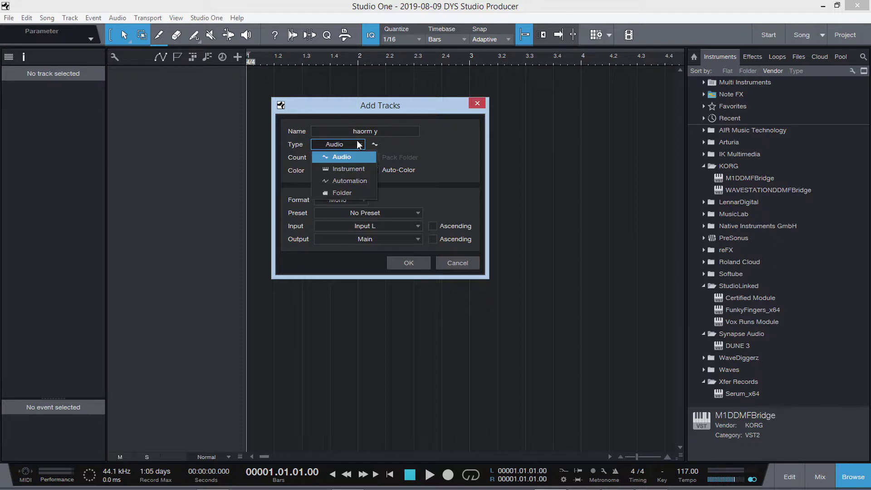
click(346, 168)
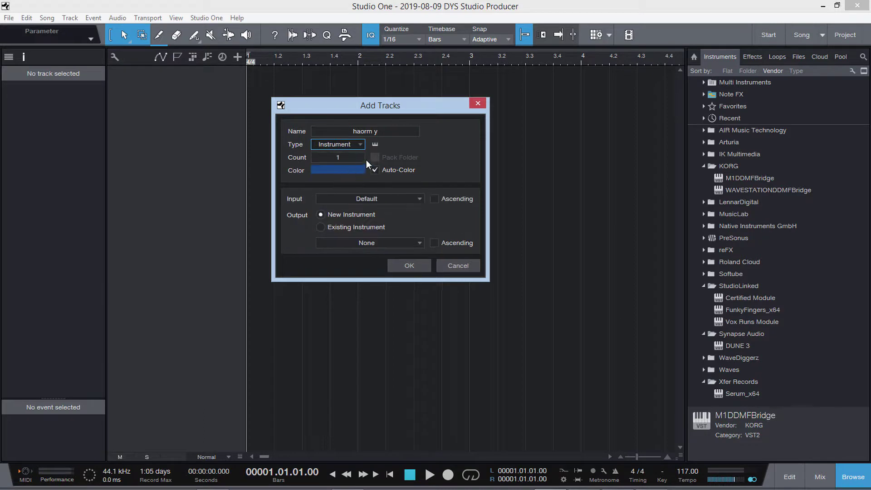
click(405, 266)
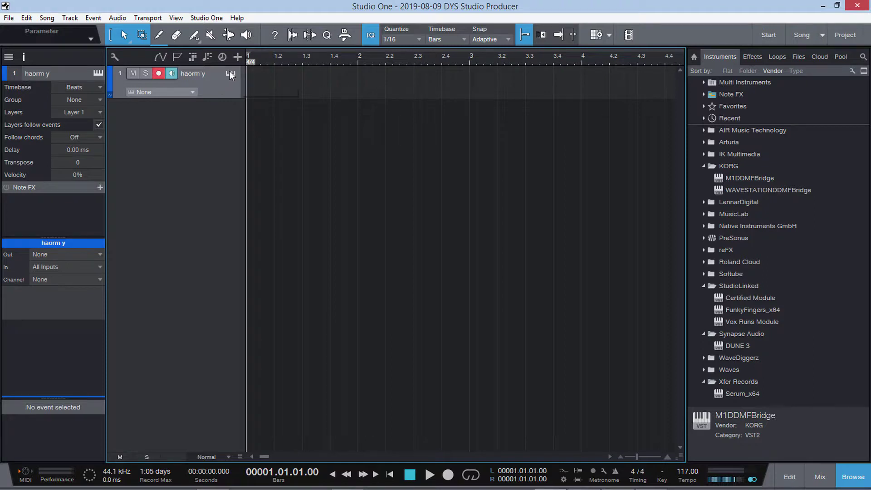
Load NexusDDMFBridge from the reFX folder onto the haorm y track and increase the track's height.
click(750, 191)
click(703, 167)
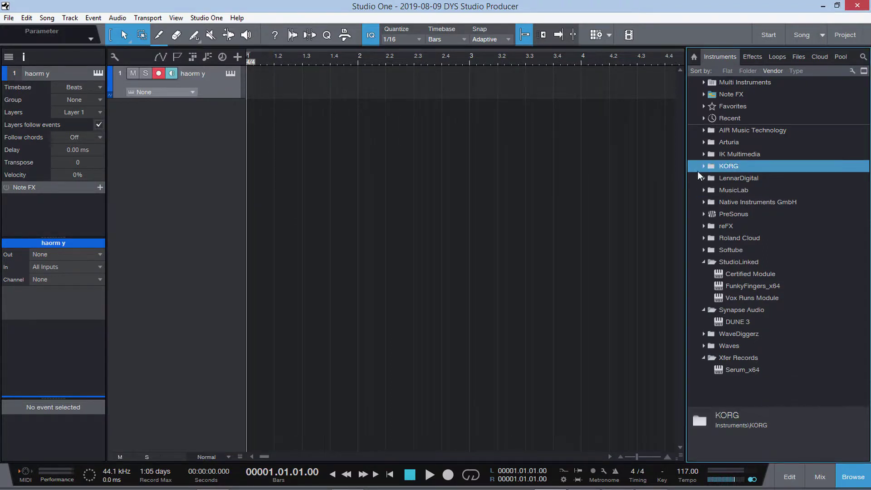
click(704, 226)
drag(738, 239, 268, 84)
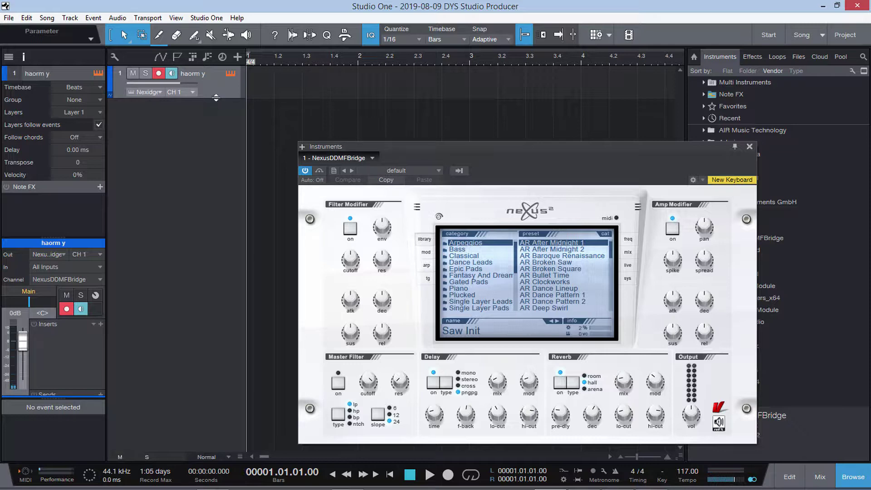
drag(214, 98, 209, 155)
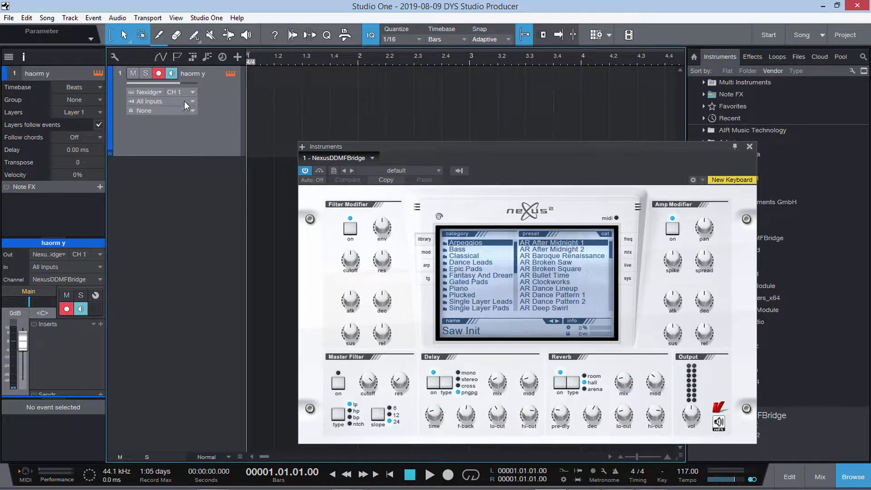
Examine the haorm y track's instrument and input selectors and the New Keyboard entry in the External Devices options, leaving the options unchanged.
click(157, 92)
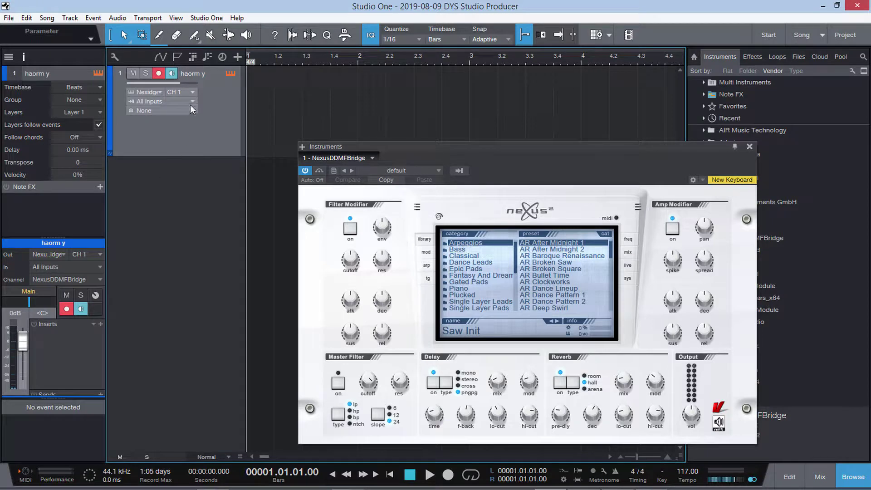
click(191, 102)
click(208, 102)
click(190, 100)
click(181, 153)
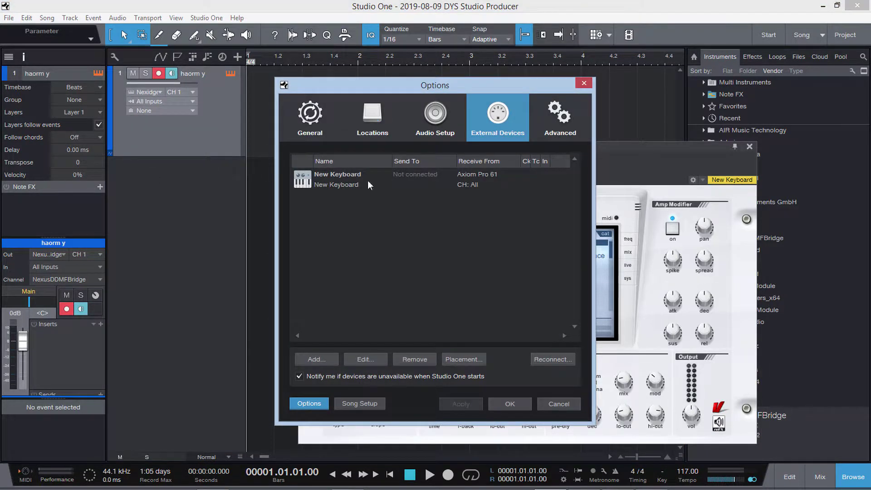
click(408, 181)
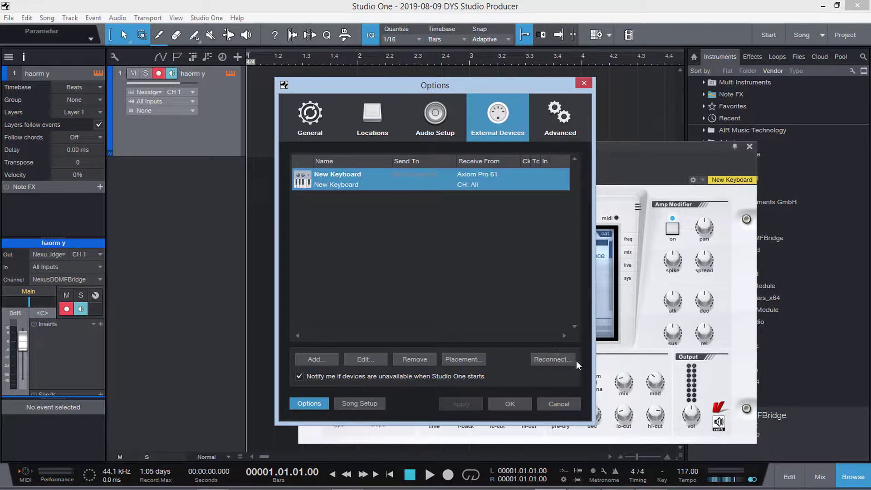
click(556, 402)
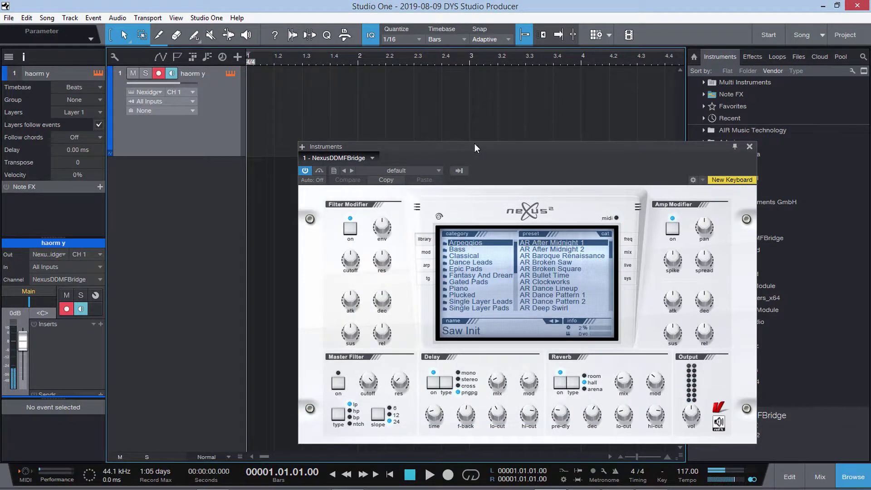
Close the NexusDDMFBridge instrument window and remove the haorm y track together with its instrument.
drag(474, 145, 407, 72)
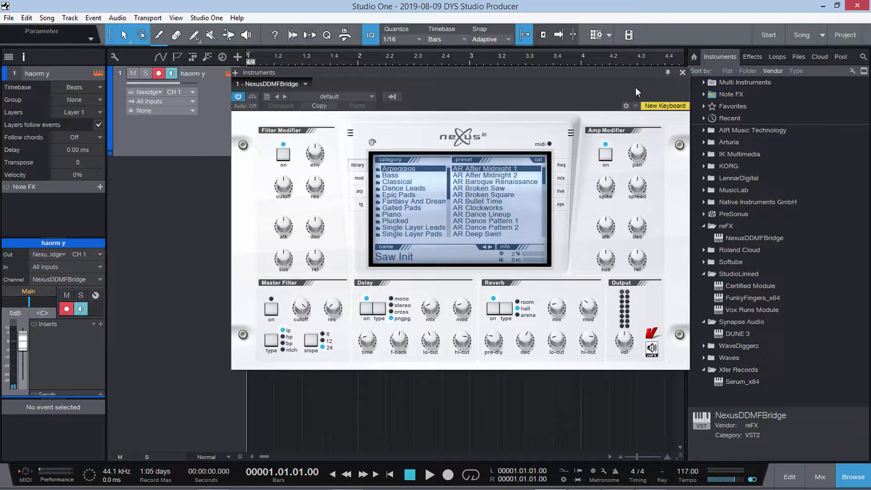
click(683, 73)
right_click(234, 111)
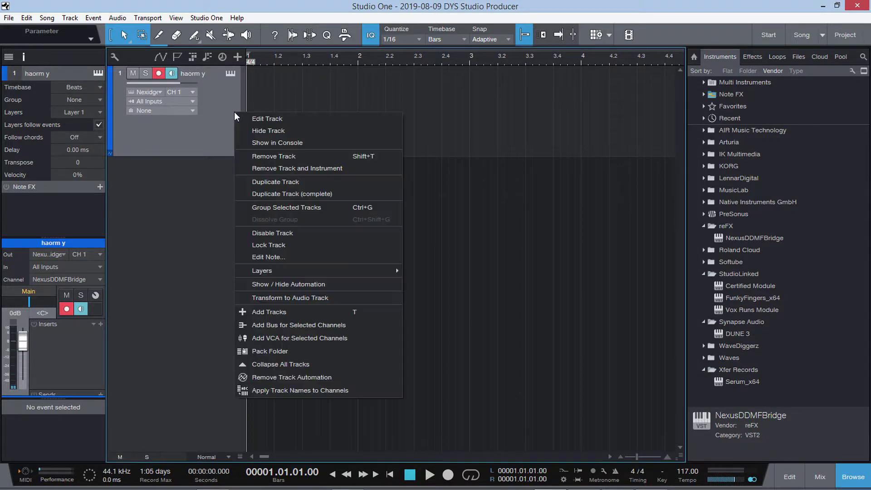
click(299, 168)
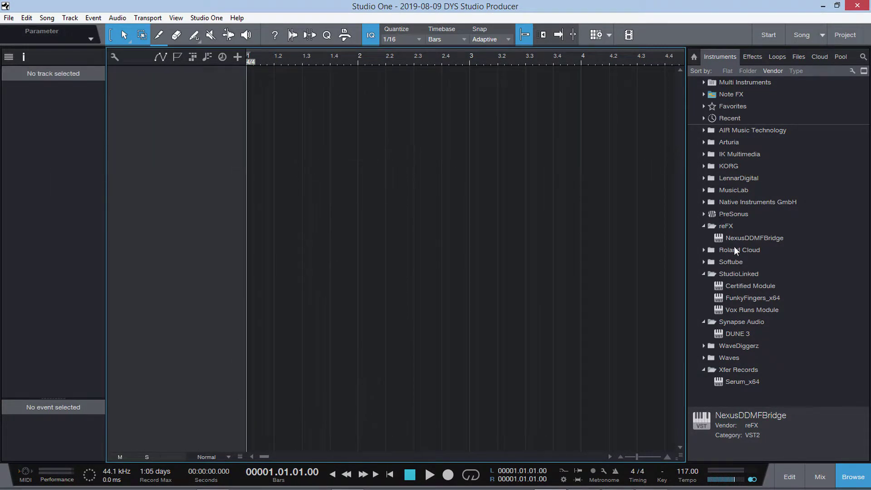
Load NexusDDMFBridge into the empty arrangement as a new track, and remove that track together with its instrument.
drag(748, 236, 324, 151)
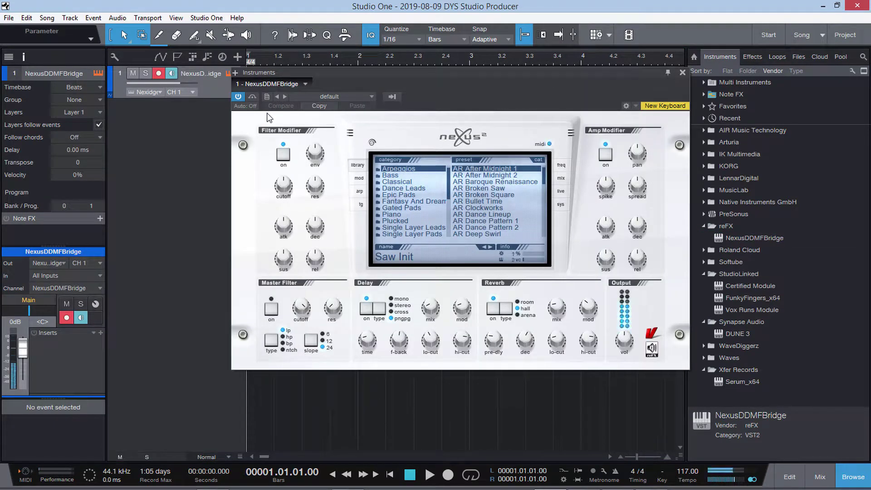
right_click(215, 75)
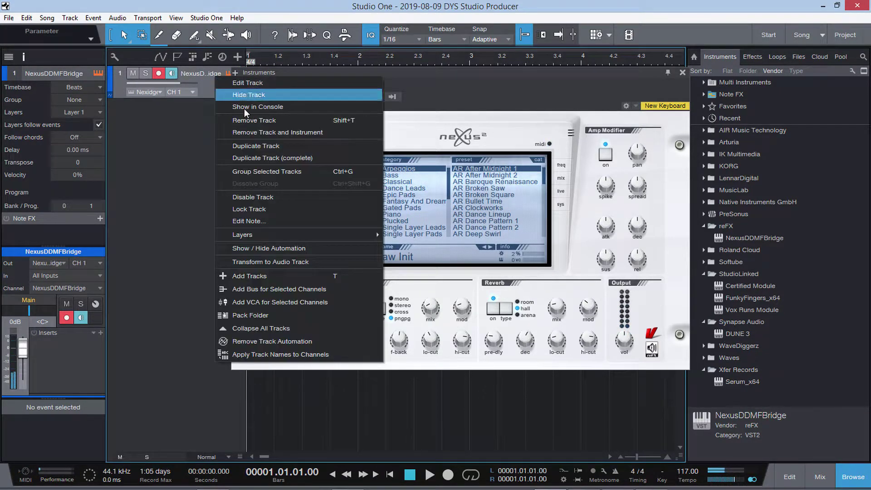
click(284, 132)
Add one Instrument track named haorm y with its output set to New Instrument and no instrument selected.
click(70, 18)
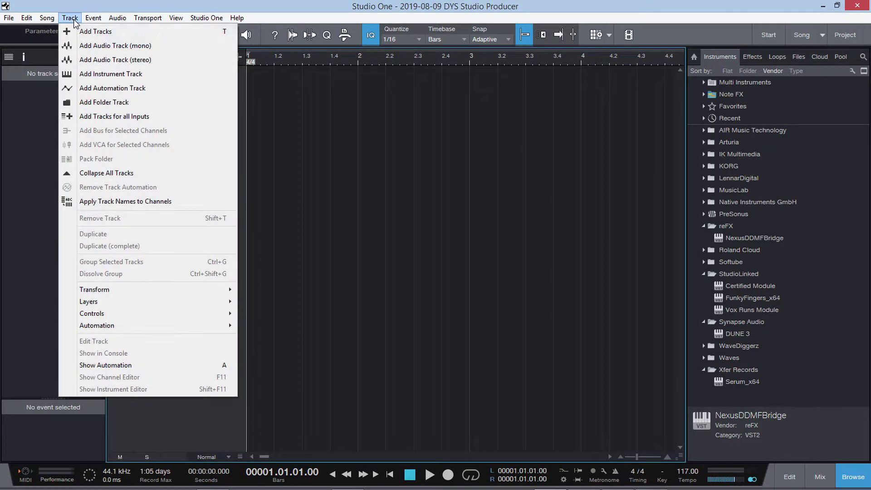
click(93, 32)
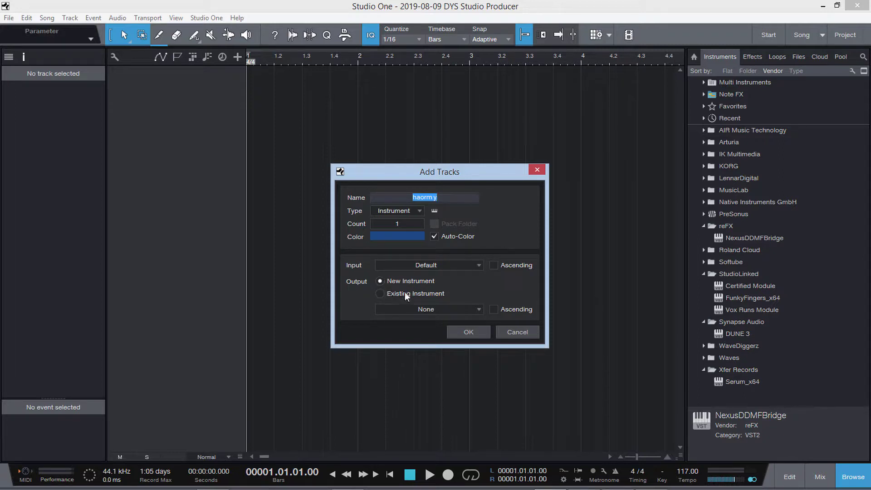
click(467, 332)
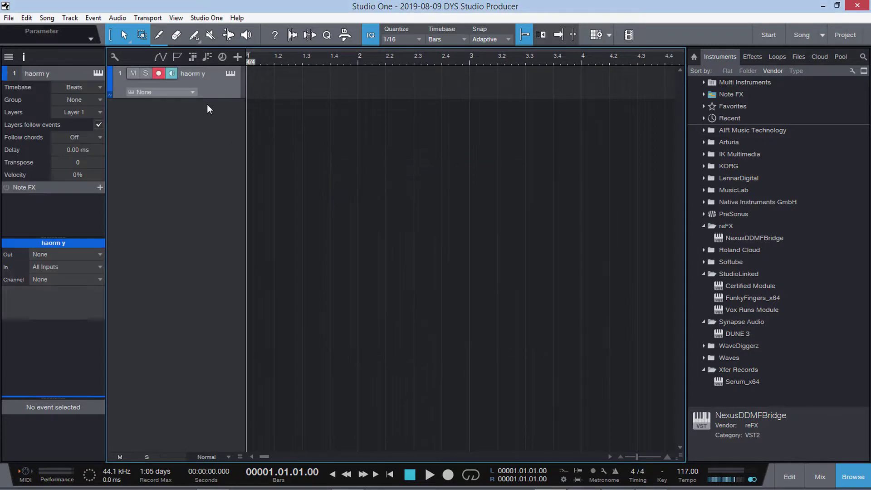
Load M1DDMFBridge from the KORG folder onto the haorm y track and close its instrument window.
click(722, 166)
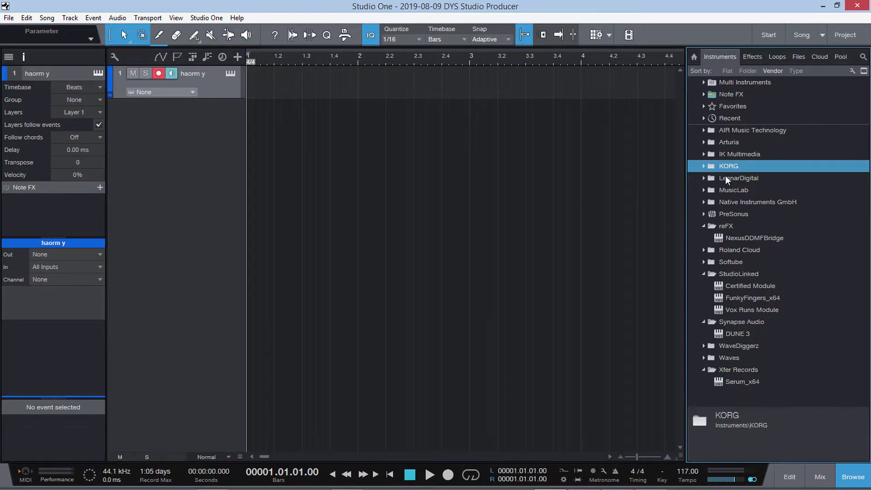
click(704, 166)
drag(749, 177, 292, 77)
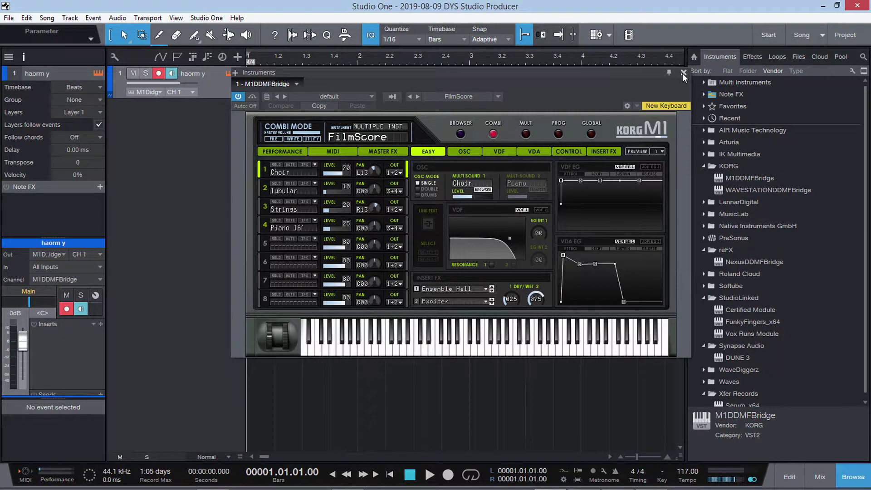
click(682, 72)
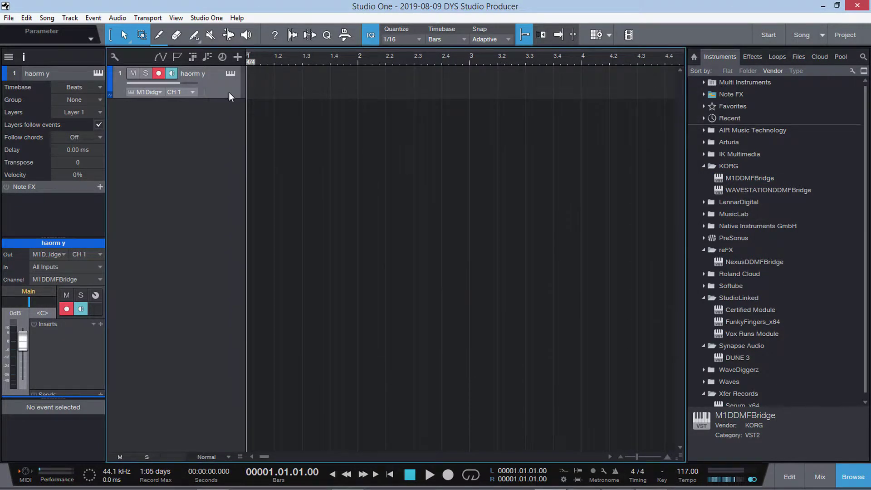
Add a second Instrument track with the Existing Instrument output left at None, reviewing the M1DDMFBridge output choice and its channels.
click(71, 19)
click(78, 31)
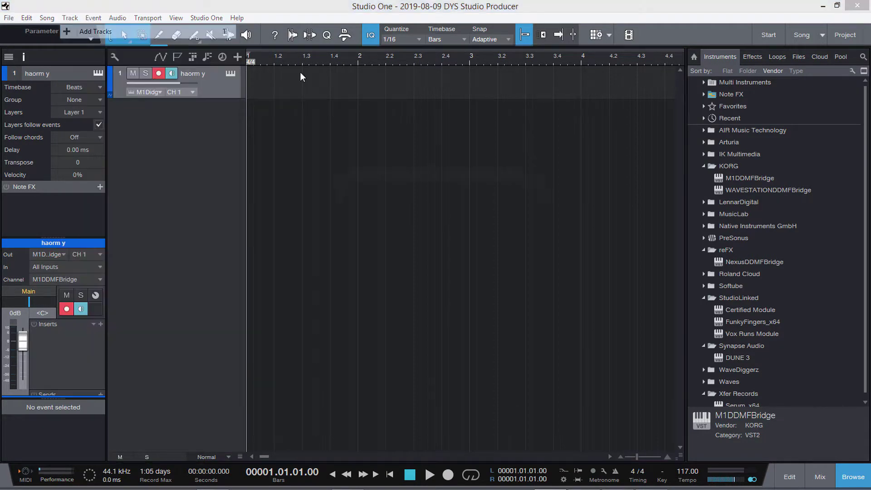
click(380, 294)
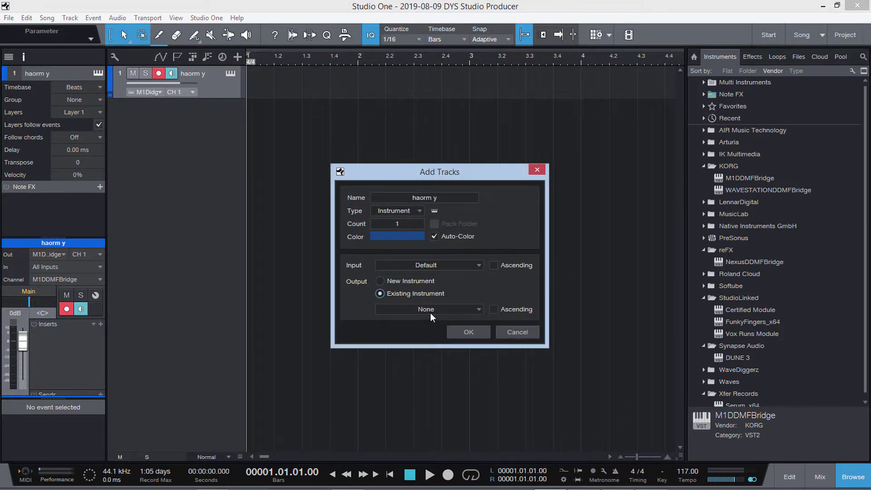
click(427, 315)
click(424, 333)
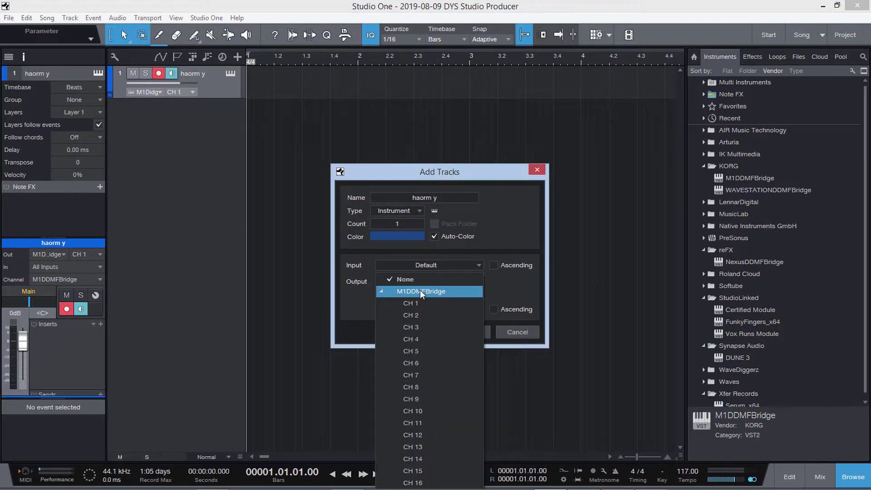
click(405, 279)
click(451, 310)
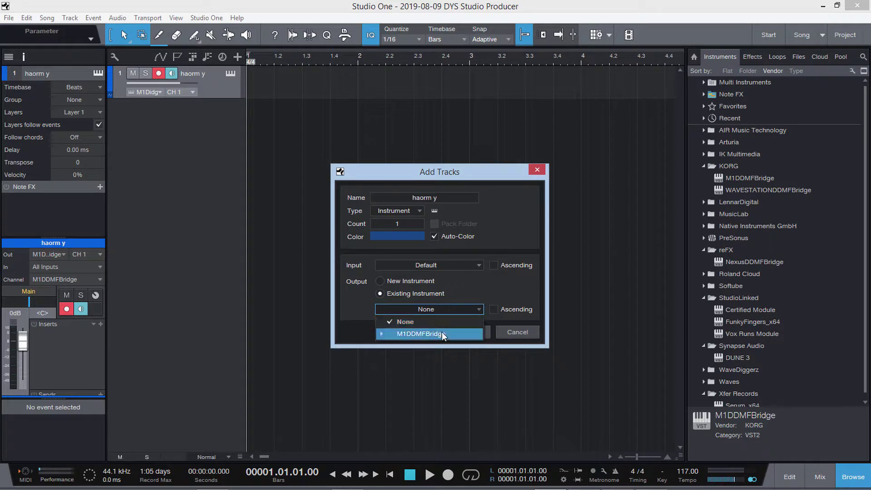
click(441, 333)
click(440, 294)
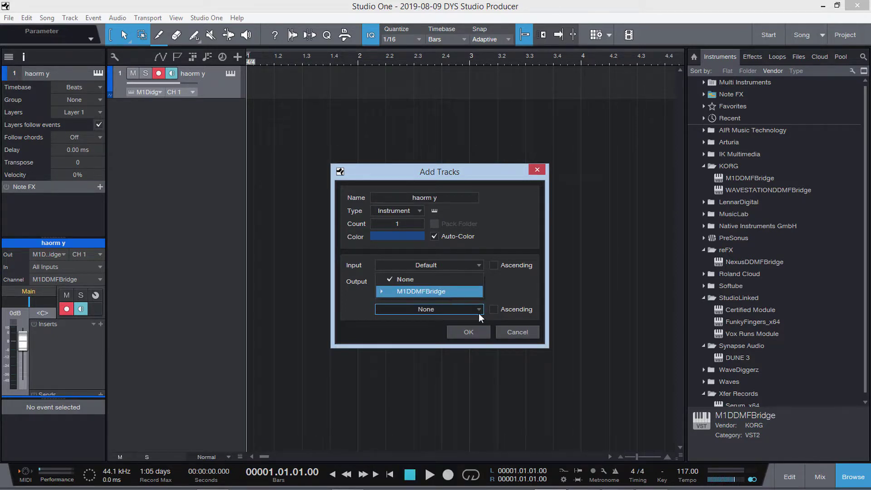
click(473, 330)
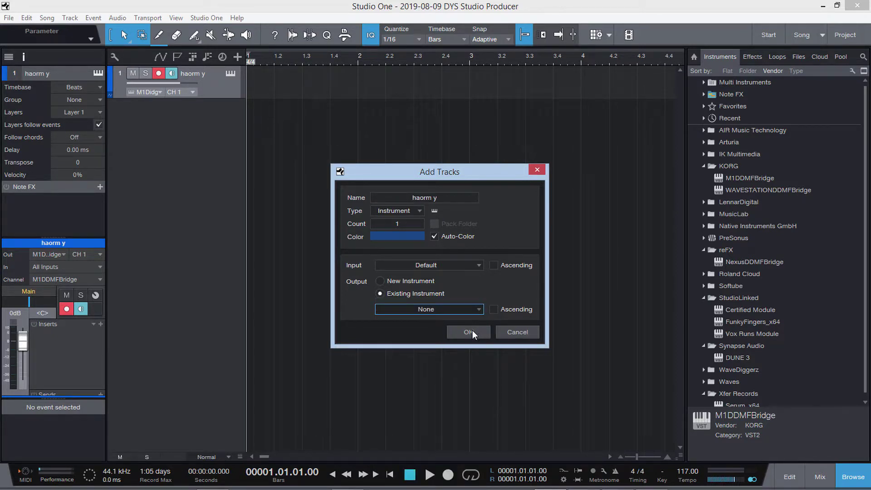
click(473, 331)
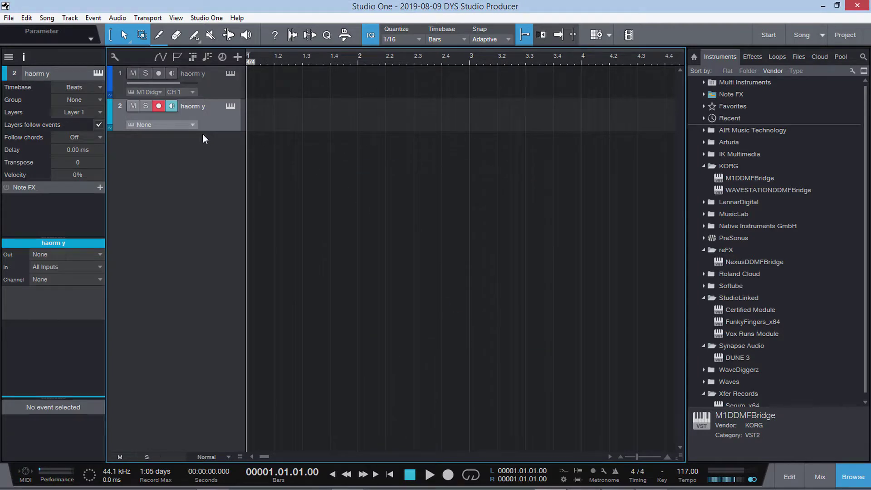
Increase the second track's height and load NexusDDMFBridge from the reFX folder onto it.
drag(190, 131, 191, 177)
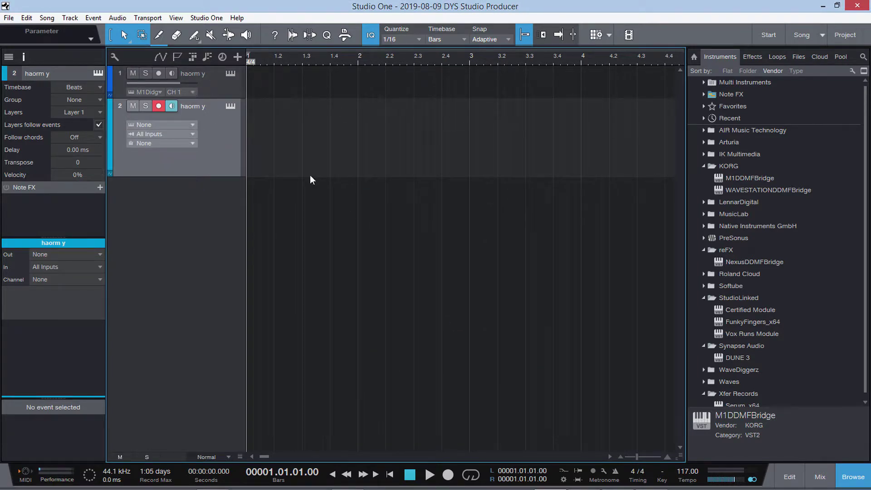
click(211, 89)
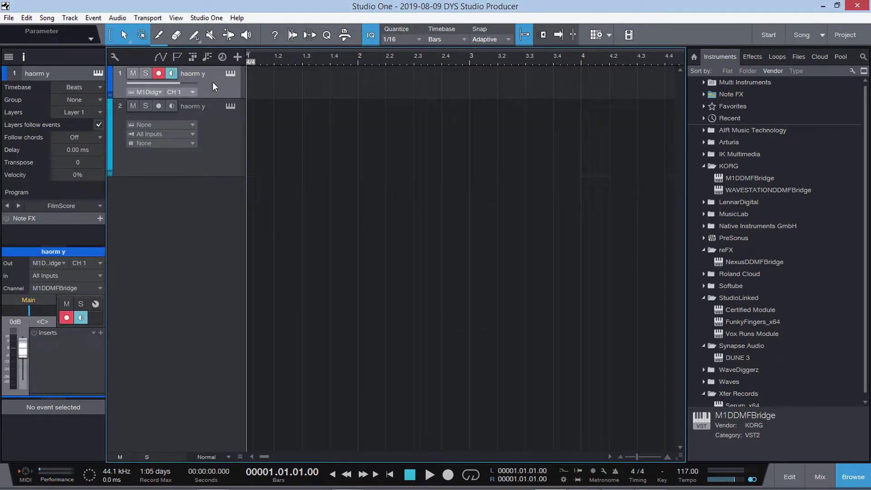
click(223, 137)
drag(749, 263, 274, 151)
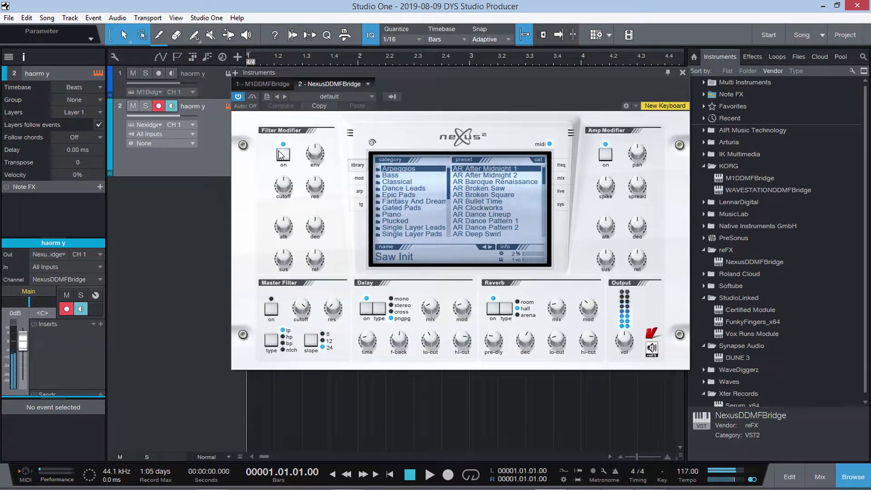
Switch the second track's instrument output to M1DDMFBridge and back to NexusDDMFBridge, moving the instrument window clear of the track list.
click(160, 124)
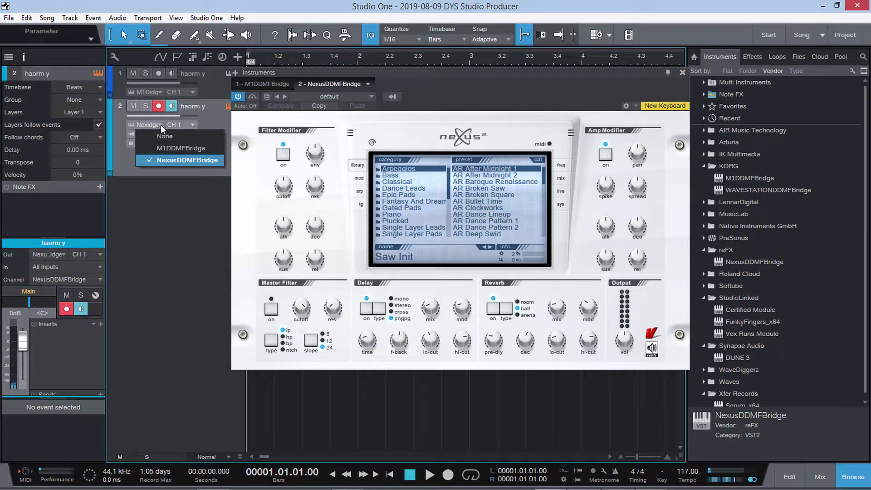
click(186, 146)
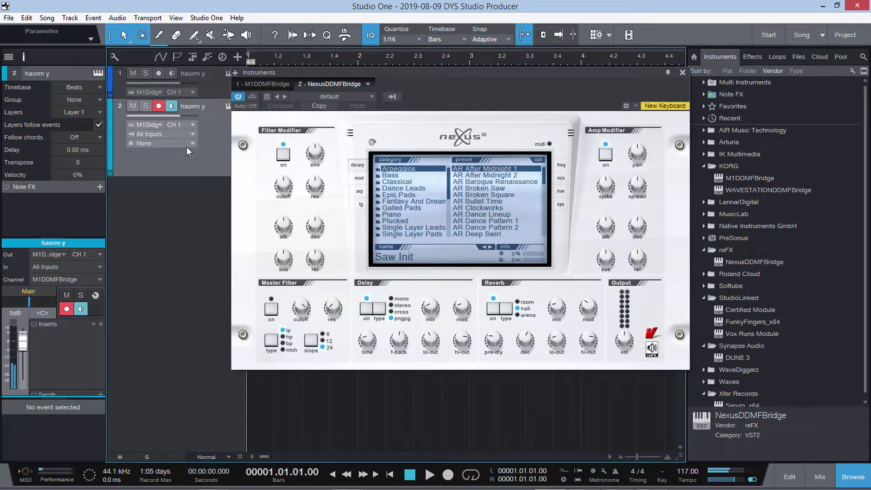
drag(320, 73, 394, 67)
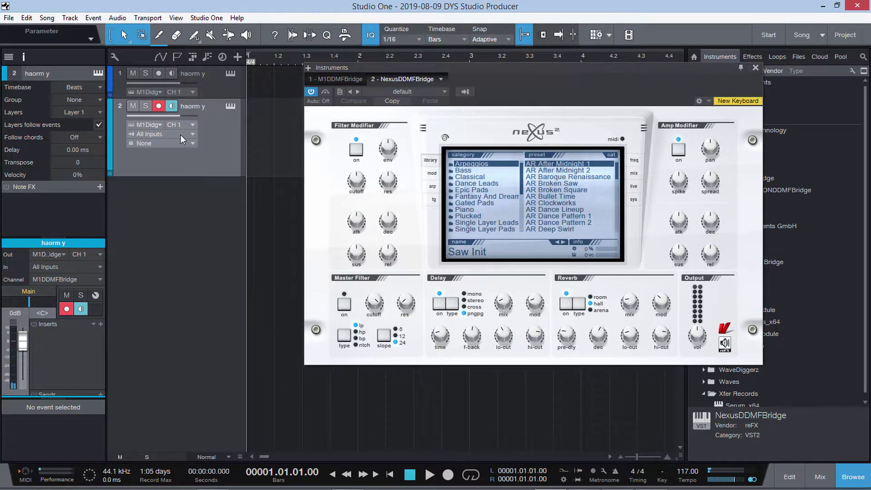
click(163, 125)
click(183, 160)
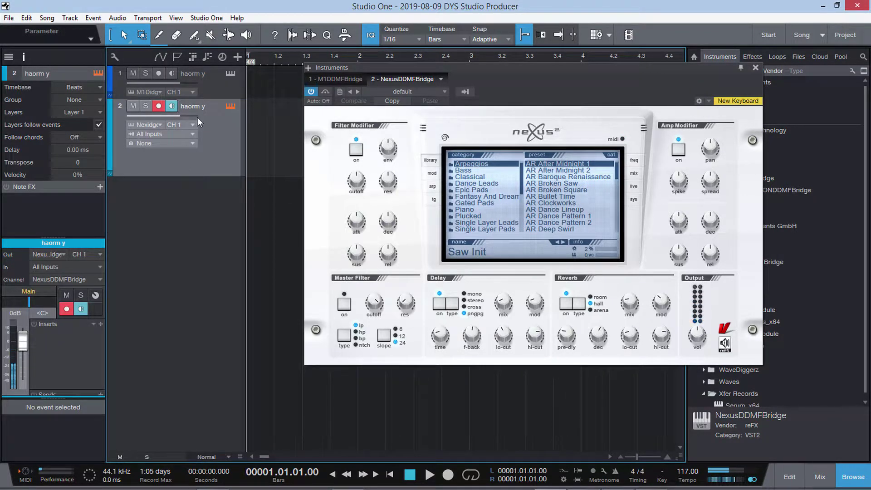
Remove the second track together with its NexusDDMFBridge instrument and close the remaining instrument window.
right_click(227, 150)
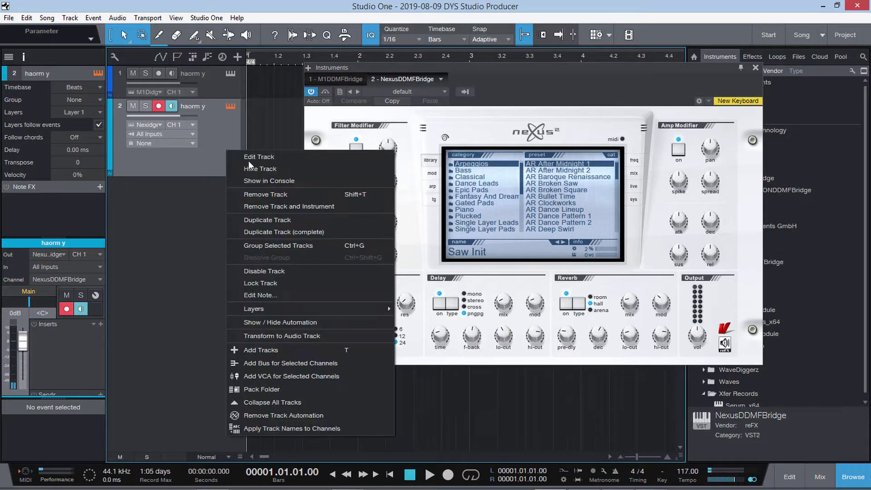
click(259, 207)
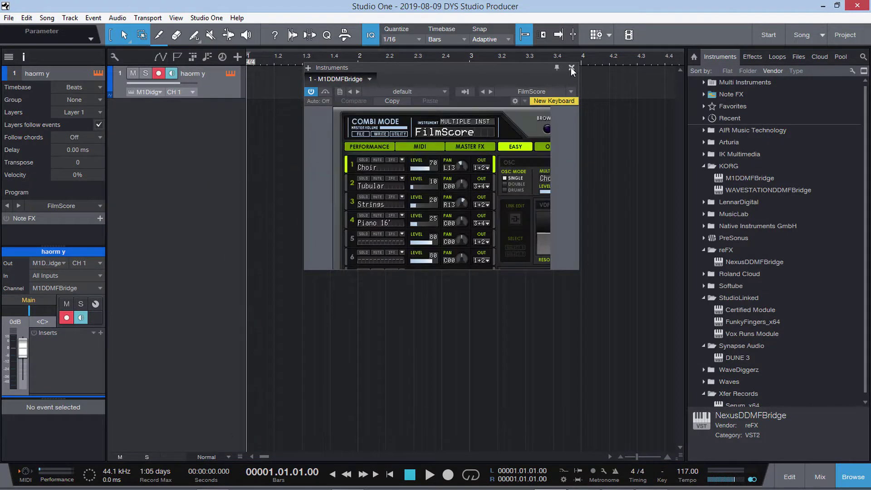
click(572, 67)
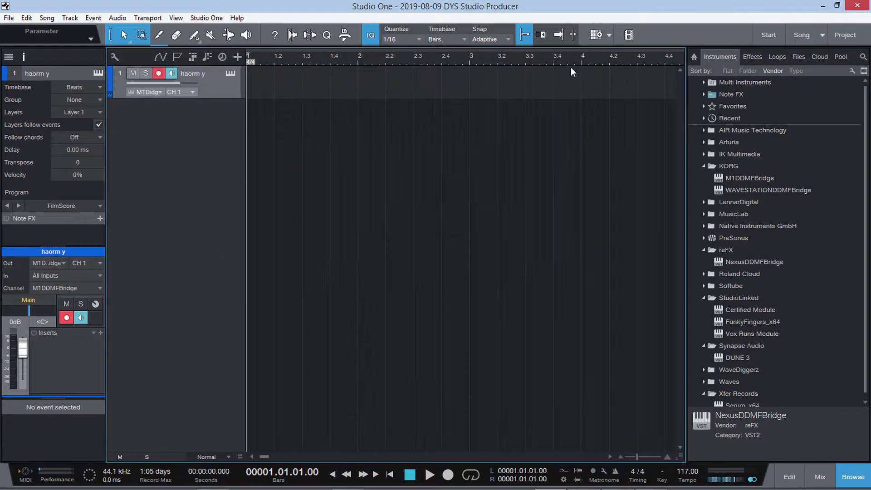
Reopen the haorm y track's M1 instrument, switch it to PROG mode and open its sound browser.
click(235, 76)
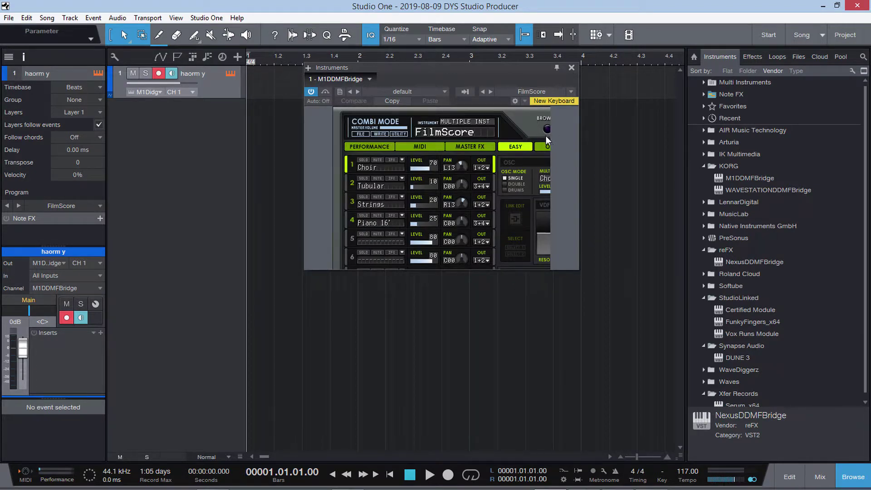
click(632, 129)
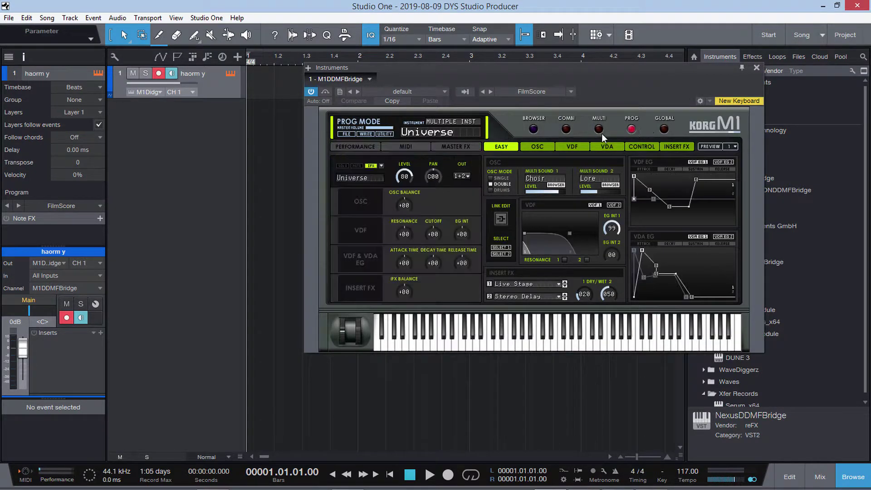
click(534, 129)
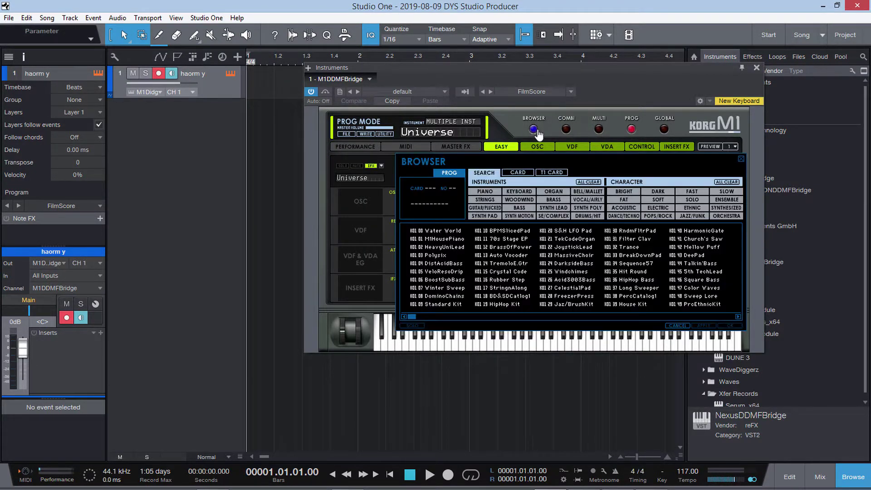
Load the M1HousePiano sound from the M1's sound browser.
double_click(436, 239)
Examine the existing-instrument output and input choices for a new instrument track, and cancel without adding it.
click(70, 18)
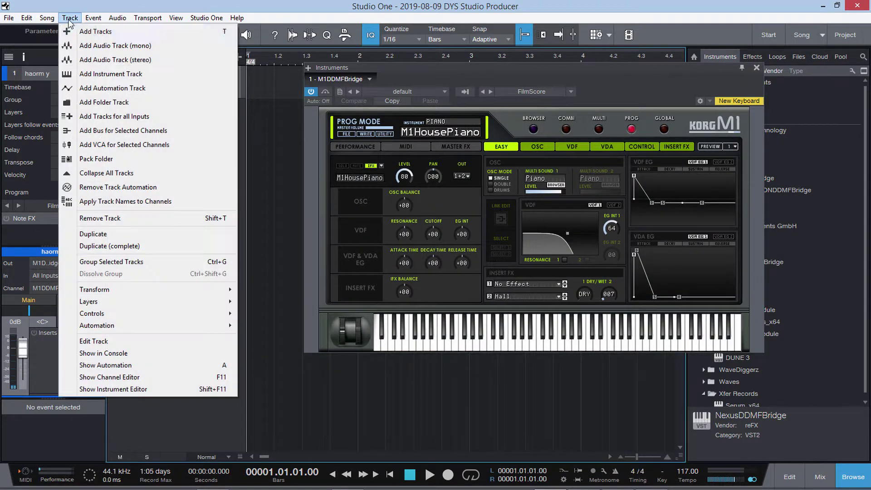
click(93, 31)
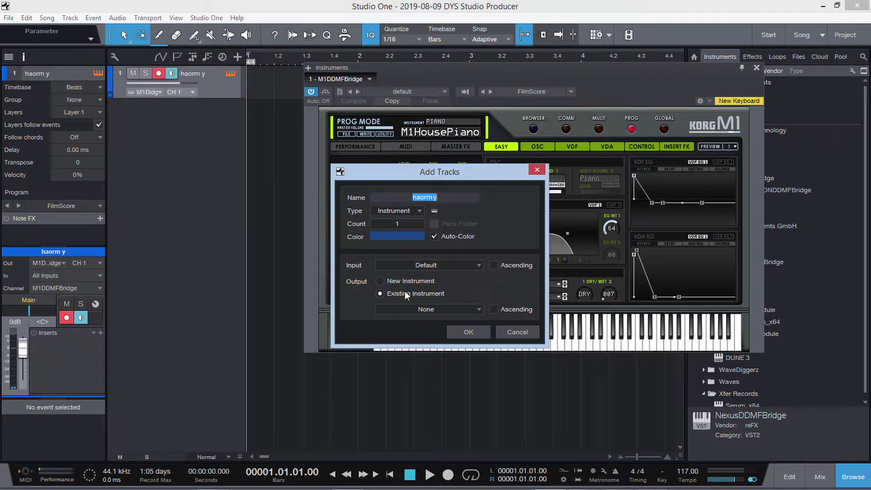
click(473, 311)
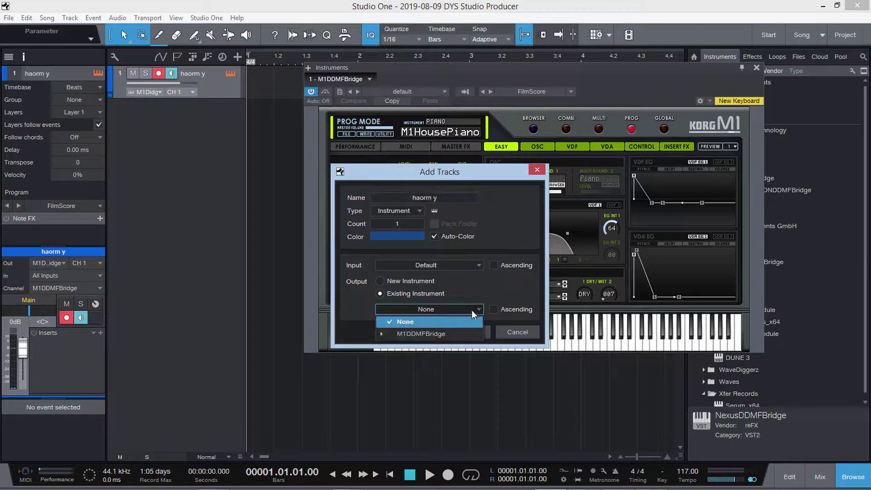
click(439, 334)
click(440, 290)
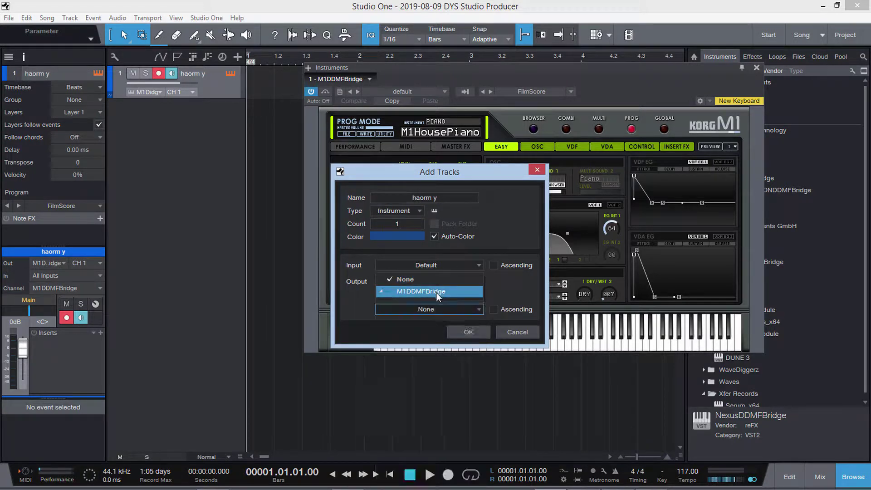
click(353, 302)
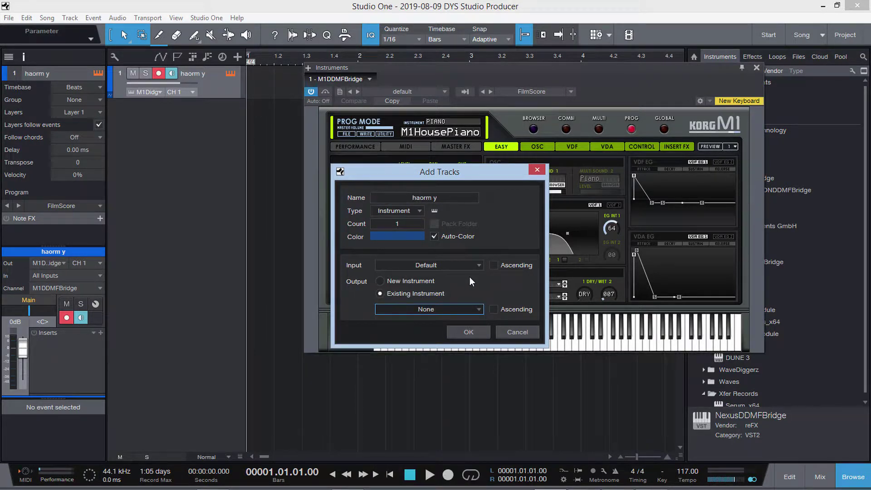
click(456, 268)
click(355, 294)
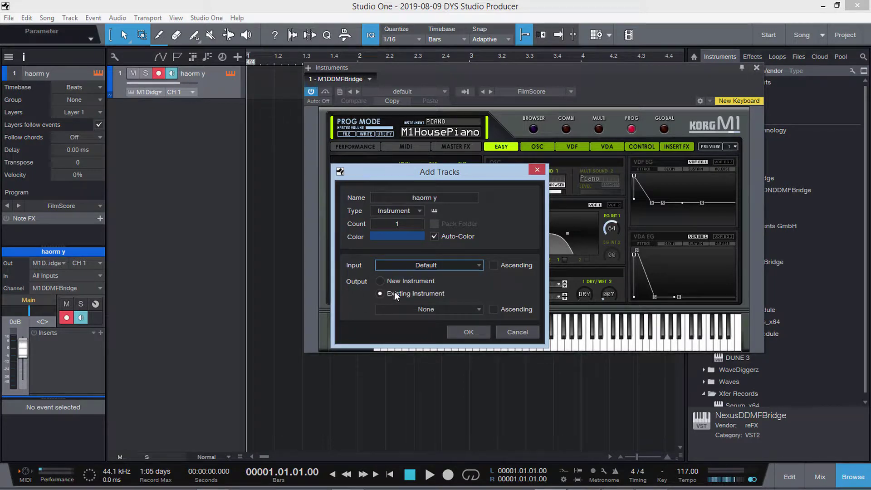
click(522, 332)
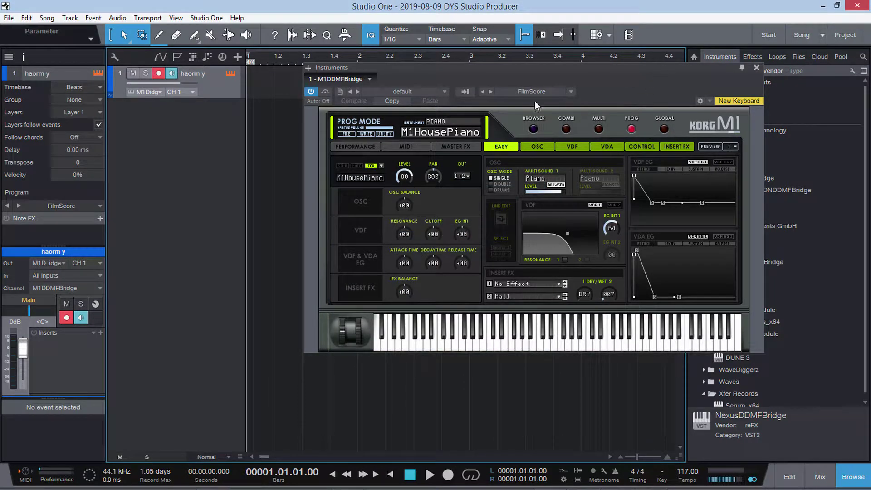
Combine NexusDDMFBridge with M1DDMFBridge on the haorm y track into a Multi Instrument, and close the instrument window.
click(756, 67)
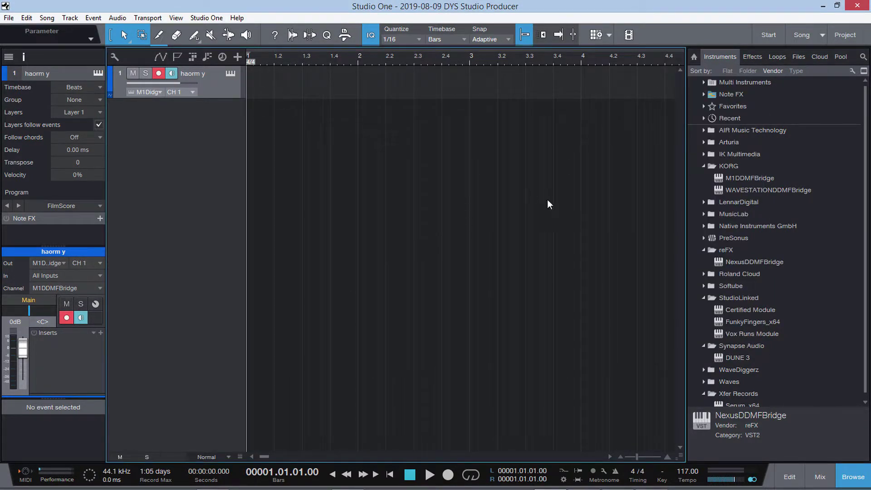
drag(748, 262, 259, 85)
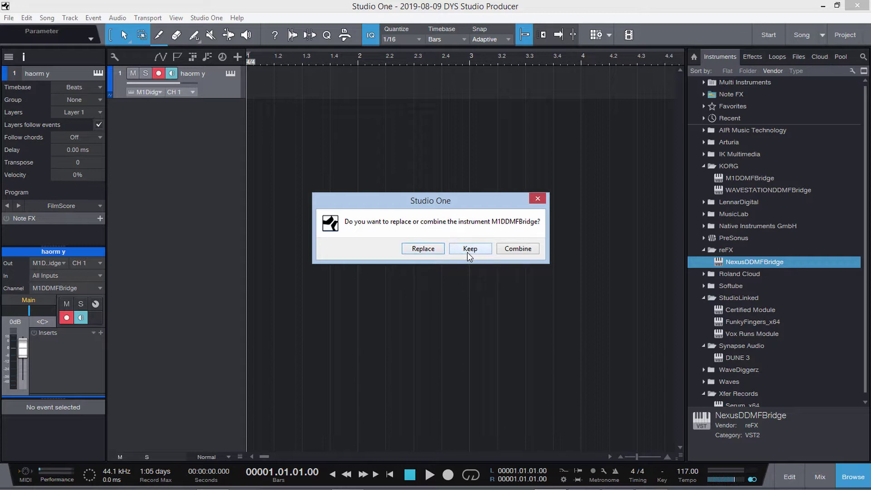
click(519, 249)
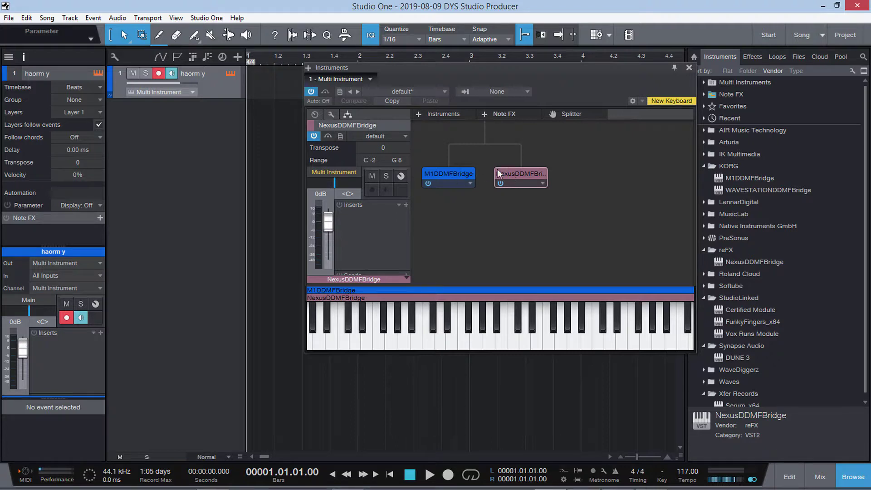
click(689, 68)
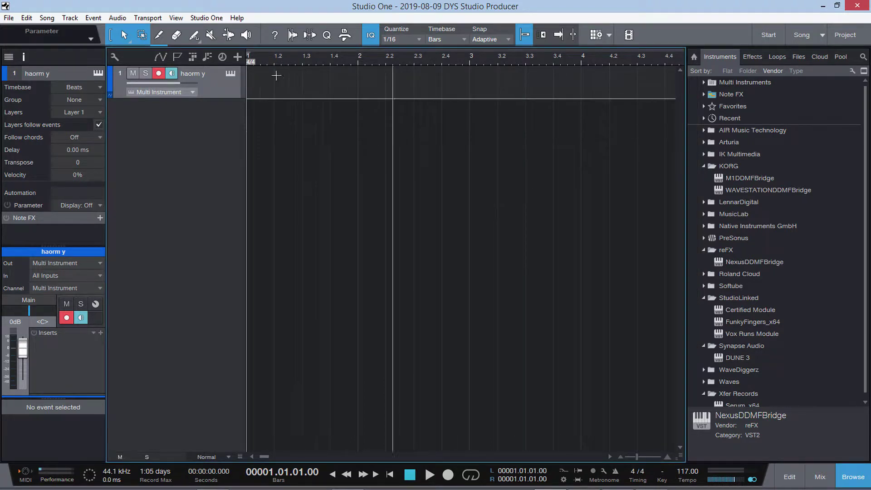
Reopen the haorm y track's Multi Instrument, view the M1DDMFBridge editor inside it and close that editor.
click(230, 73)
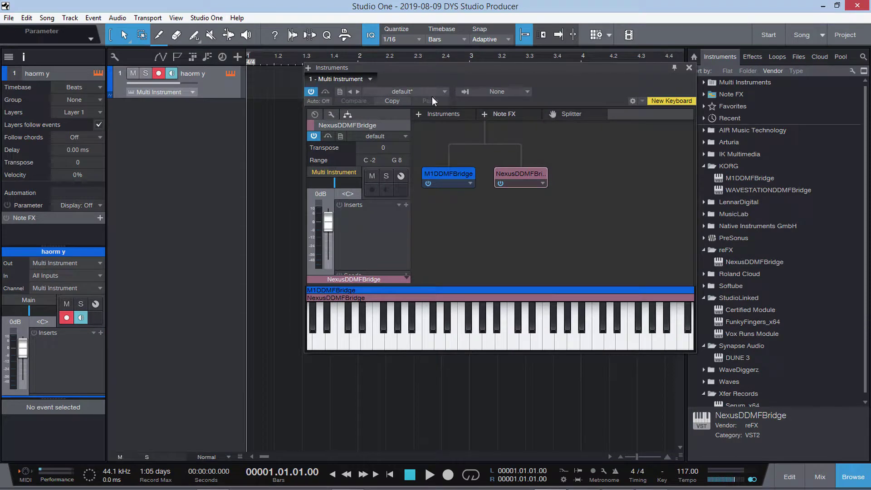
double_click(452, 174)
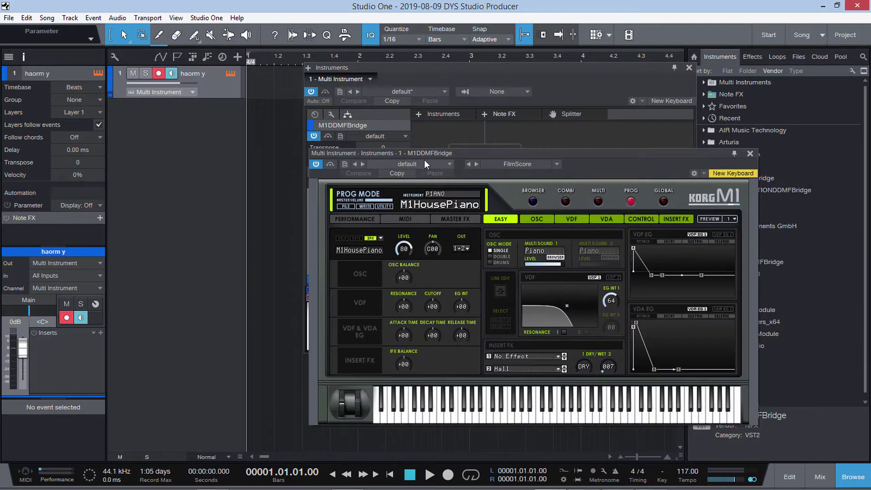
click(749, 155)
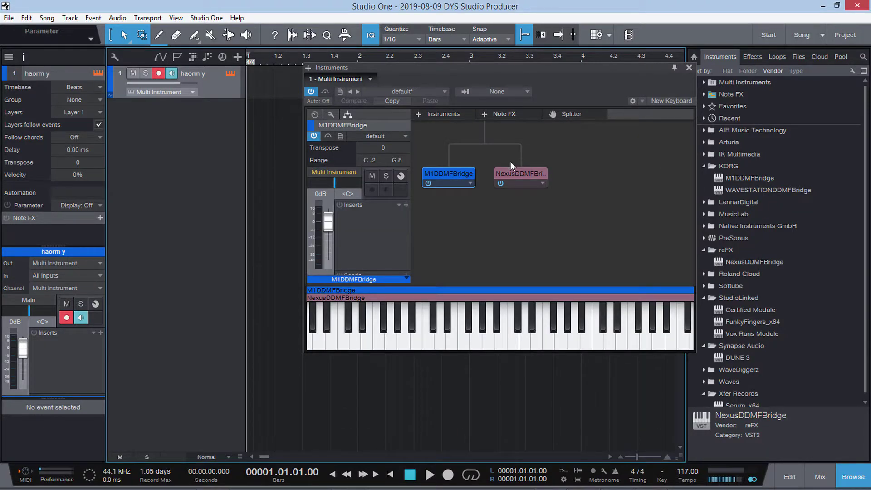
Show the NexusDDMFBridge and M1DDMFBridge editors from the Multi Instrument side by side.
double_click(512, 166)
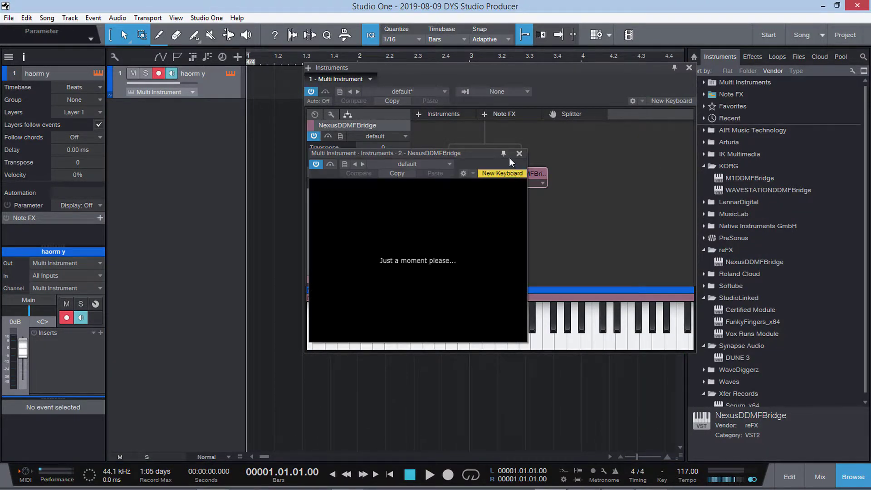
drag(497, 155, 514, 101)
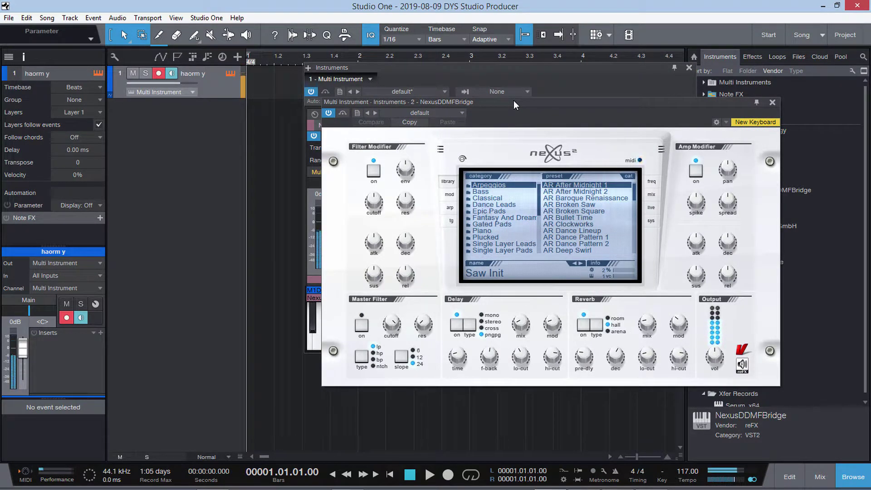
drag(514, 99, 152, 195)
click(446, 173)
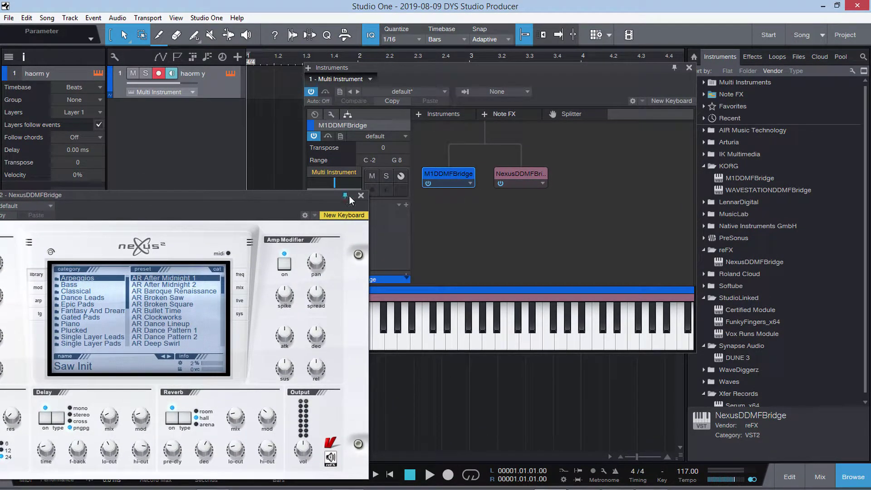
double_click(436, 177)
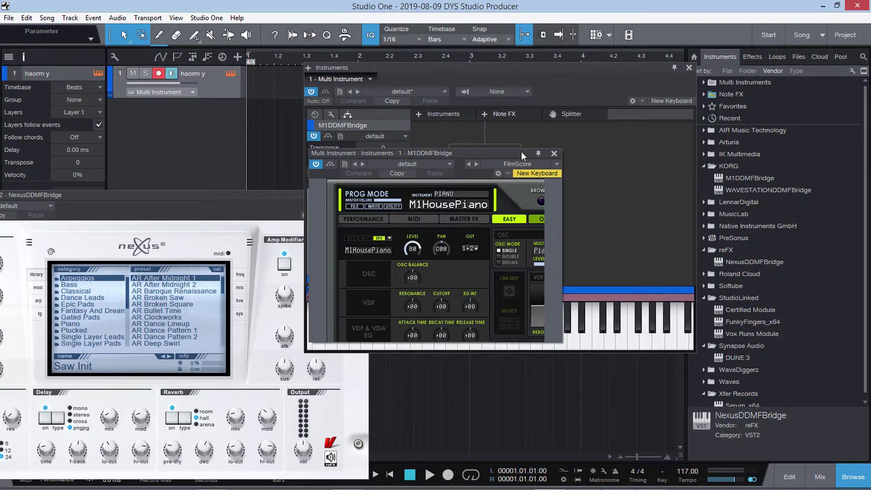
drag(522, 152, 649, 146)
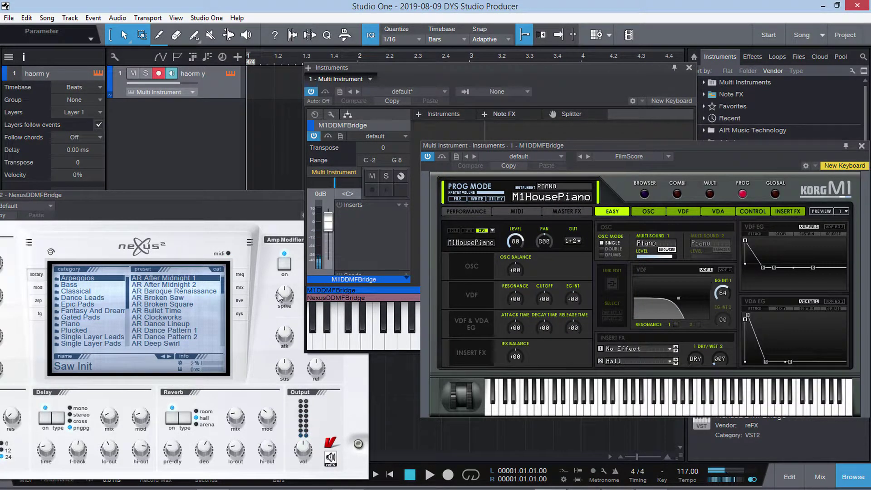
Close the Nexus and M1 editors, leaving the Multi Instrument window open.
double_click(345, 298)
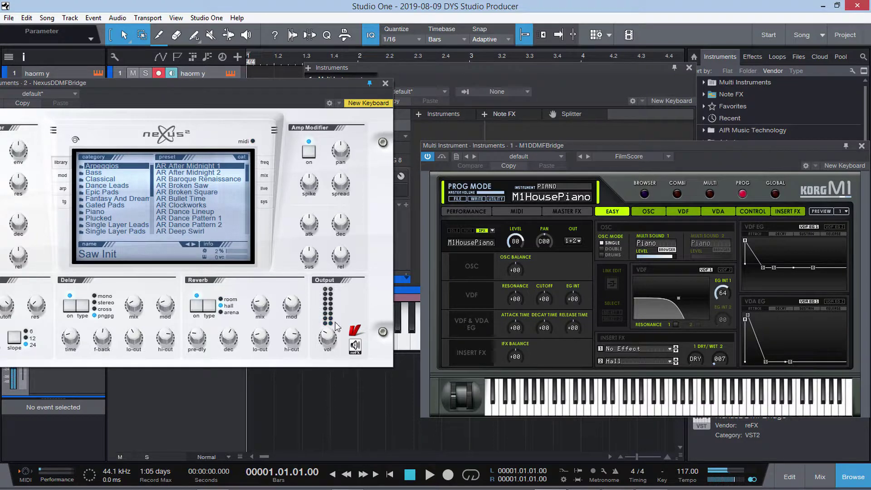
click(386, 84)
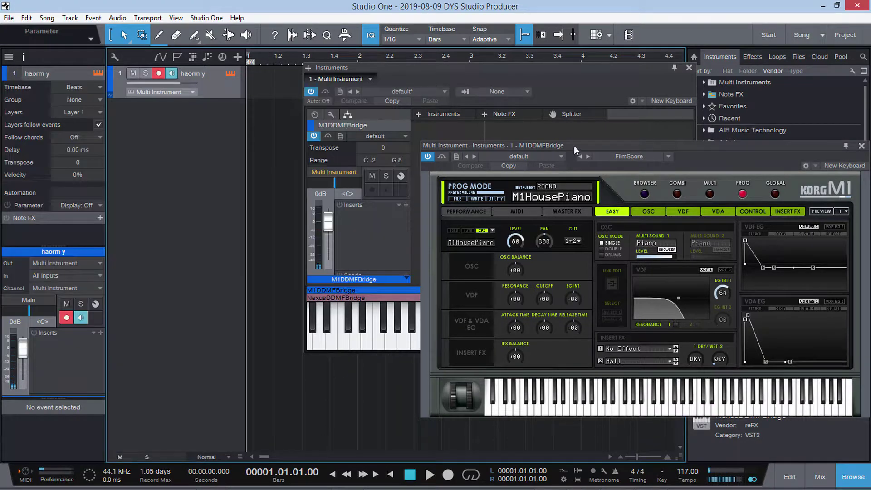
drag(574, 146, 484, 104)
click(598, 98)
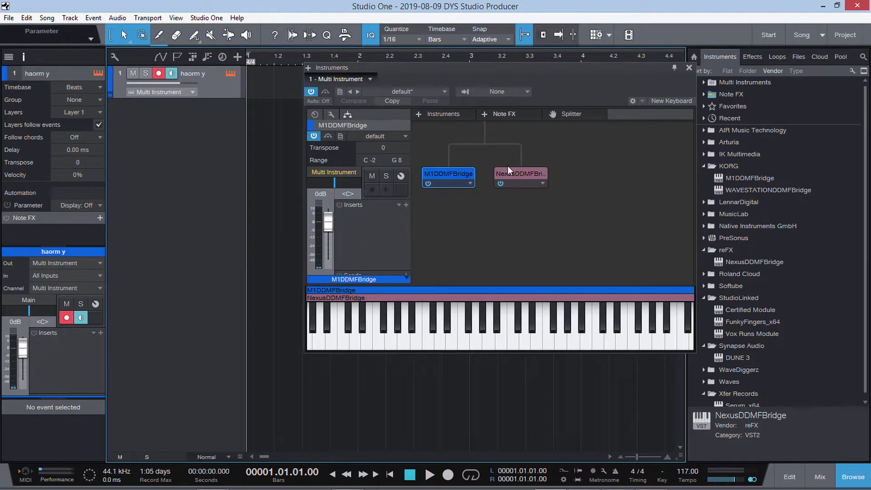
Switch NexusDDMFBridge off and back on in the Multi Instrument, play notes on its keyboard and close the window.
drag(512, 172, 521, 178)
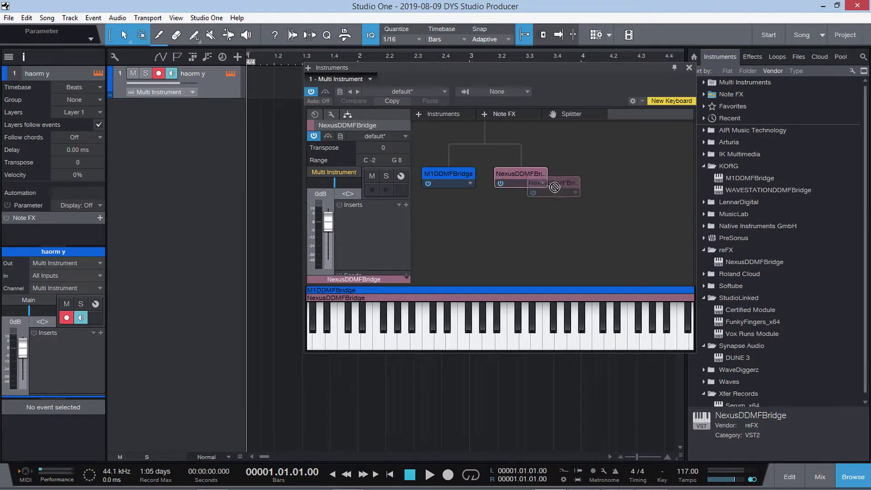
click(500, 184)
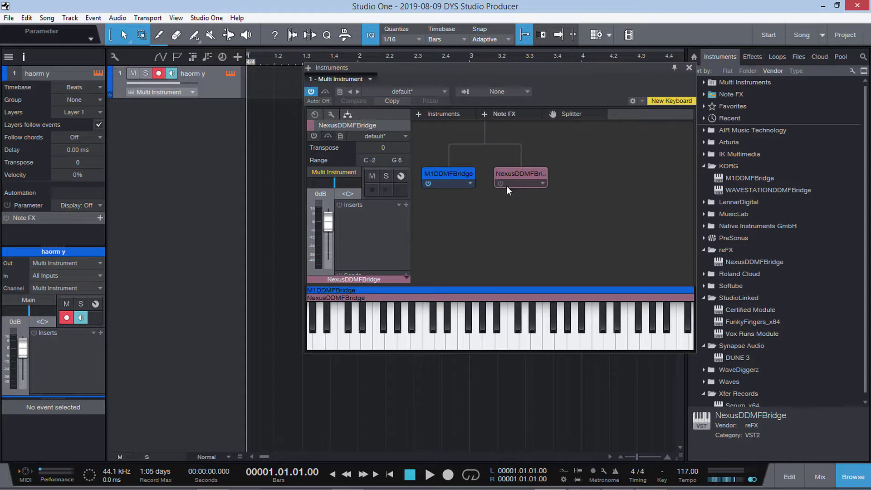
click(500, 184)
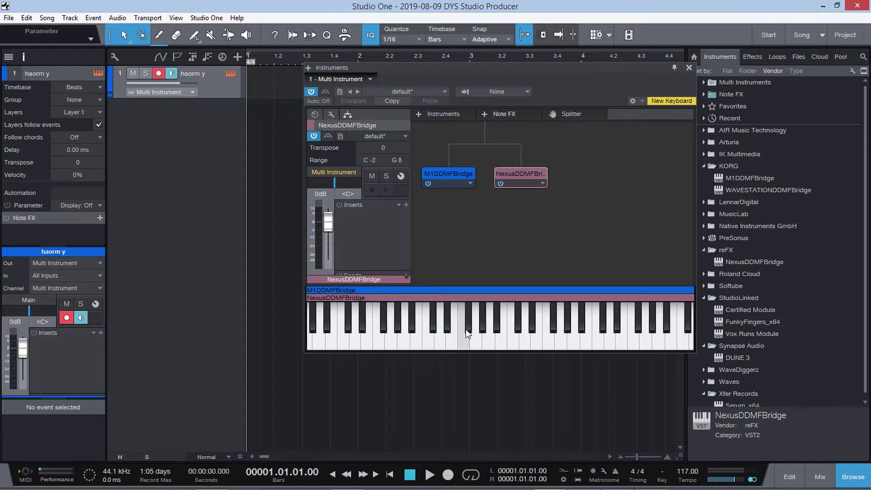
drag(466, 328, 492, 340)
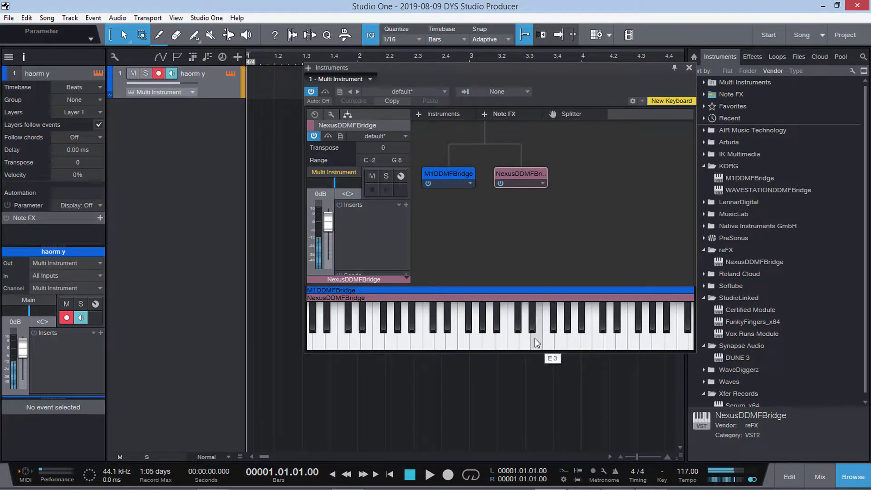
click(689, 67)
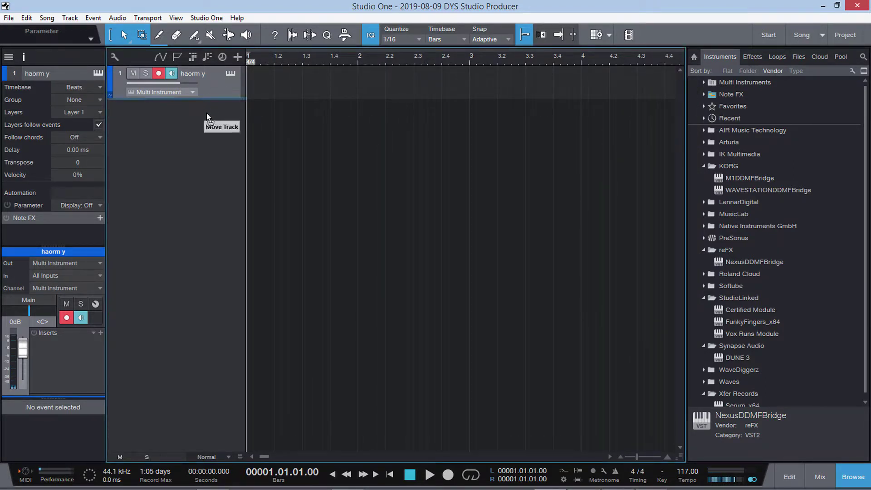
Remove NexusDDMFBridge from the haorm y track's Multi Instrument and close the instrument window.
click(231, 74)
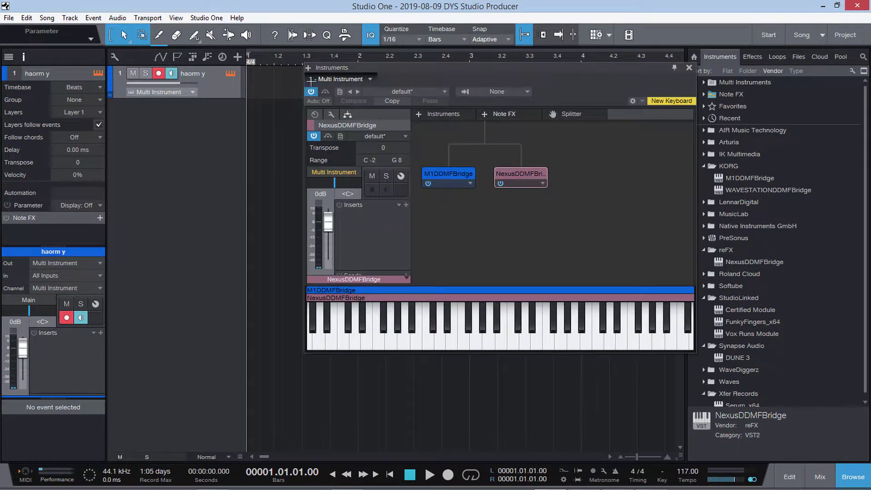
click(543, 183)
click(531, 231)
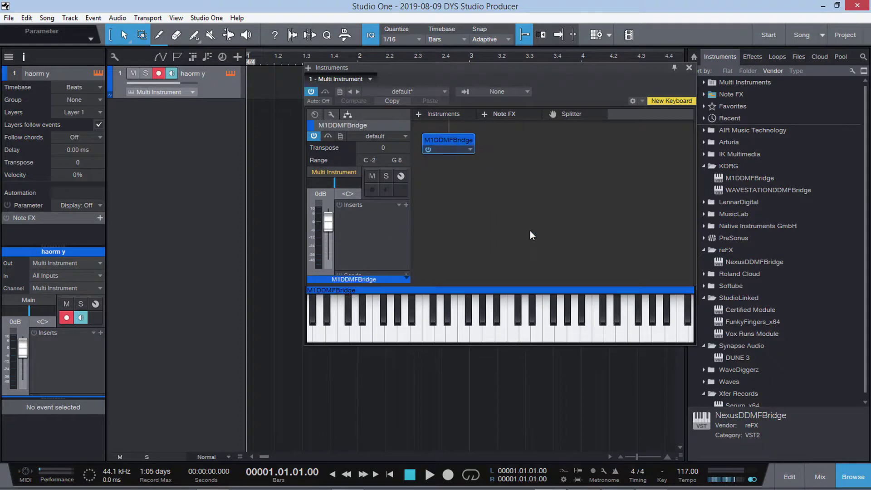
click(690, 67)
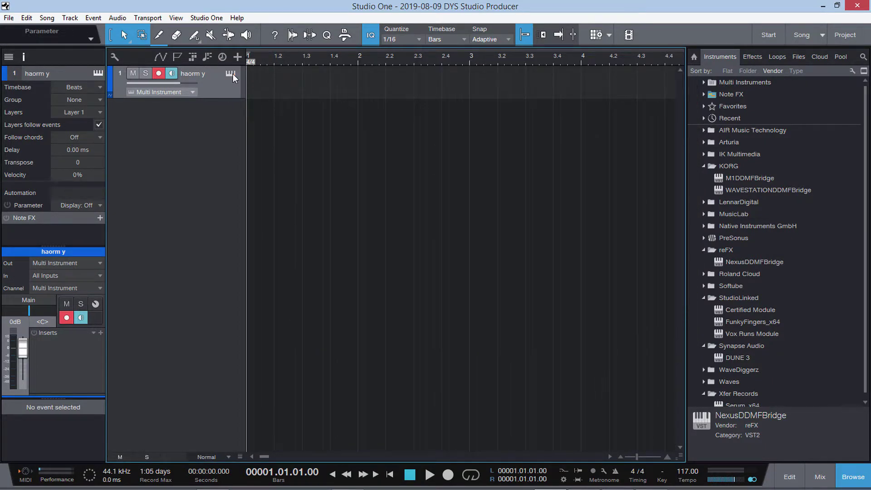
View the M1DDMFBridge editor from within the Multi Instrument, and close both instrument windows.
click(232, 74)
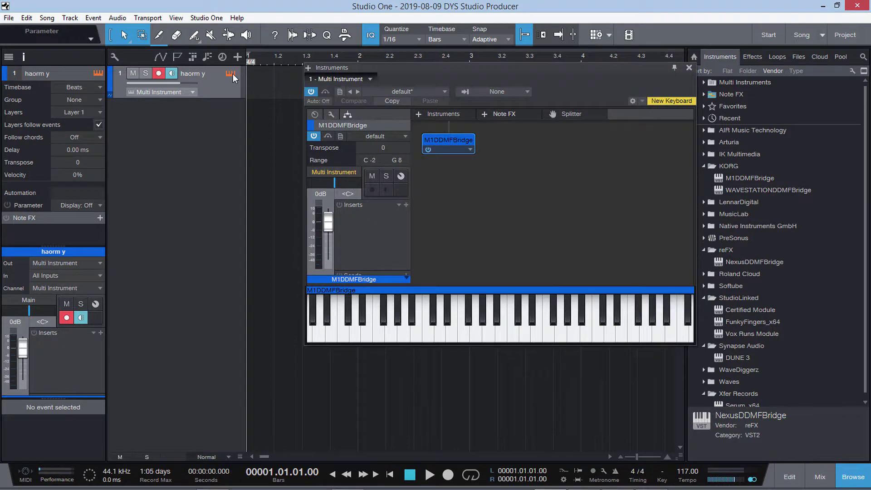
double_click(443, 140)
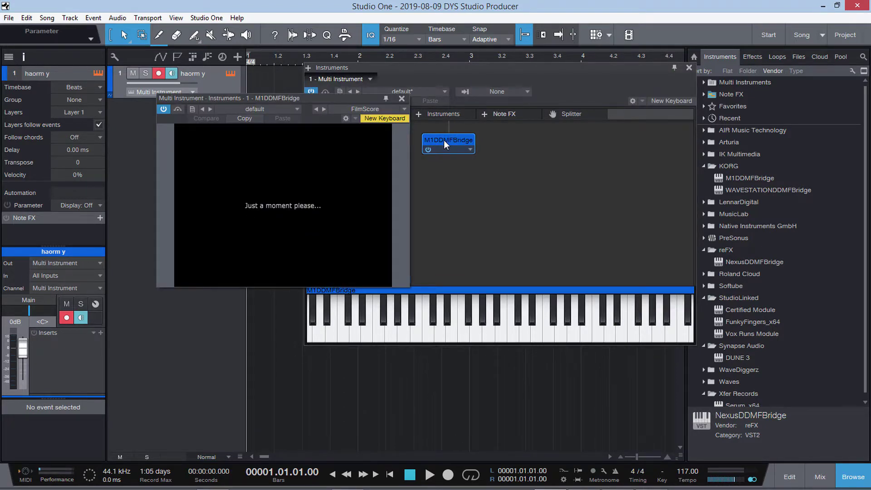
click(689, 67)
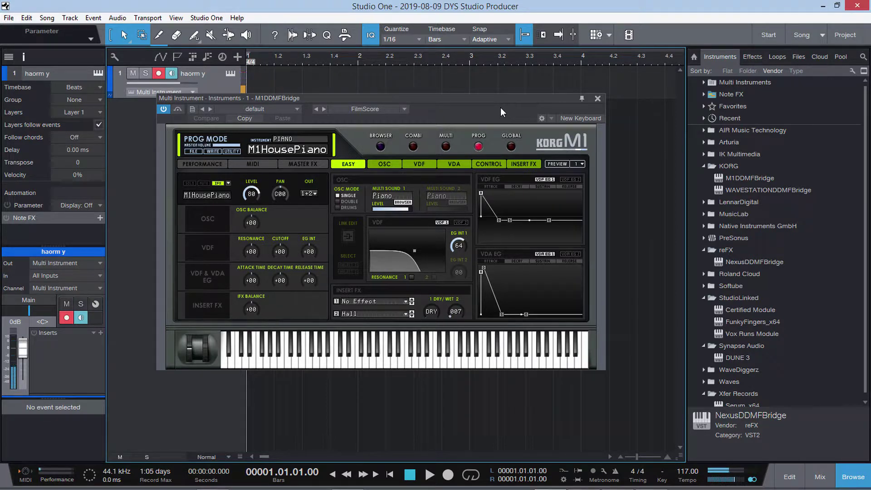
click(597, 99)
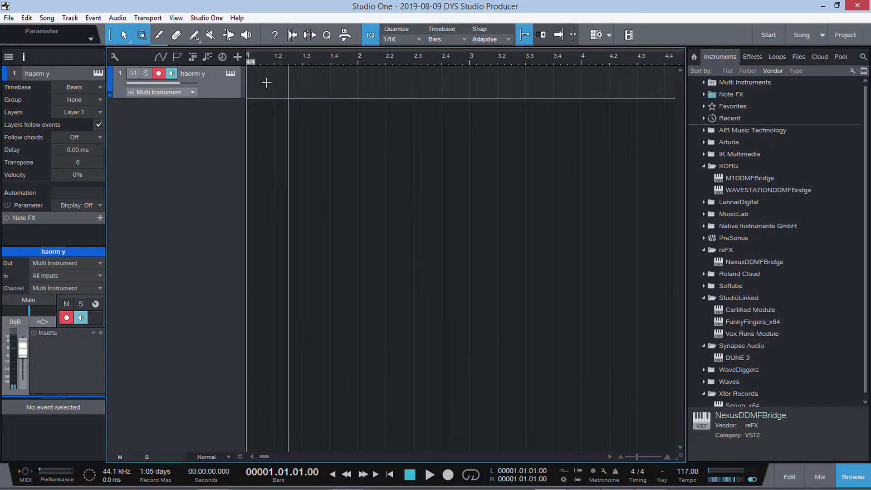
Increase the haorm y track's height to expose its input selectors.
drag(233, 110, 232, 200)
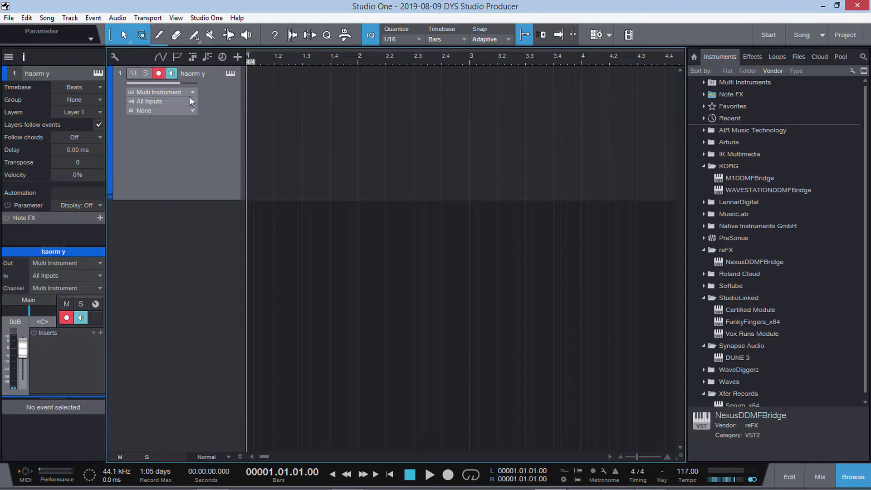
Switch input monitoring and record arming off and back on for the haorm y track.
click(172, 73)
click(173, 73)
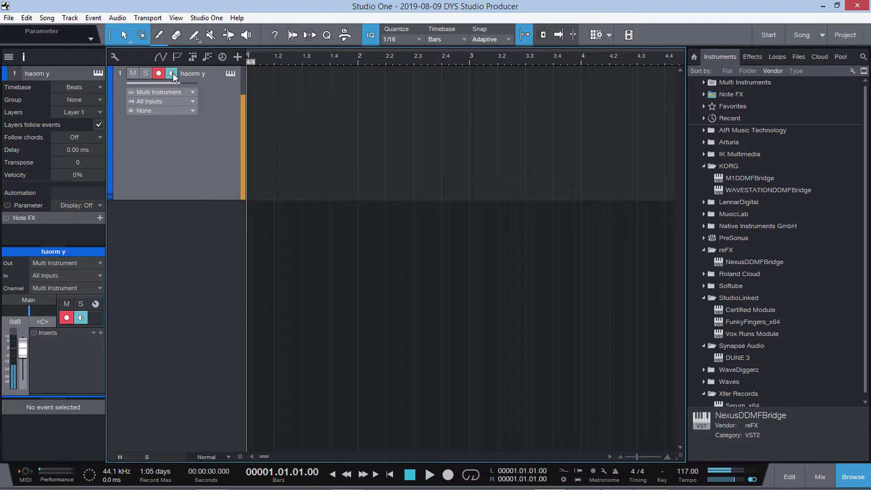
click(160, 75)
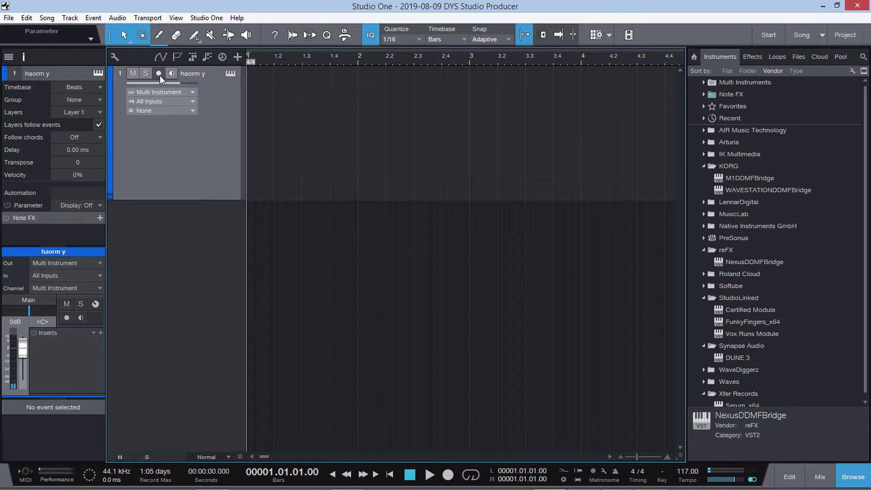
click(158, 74)
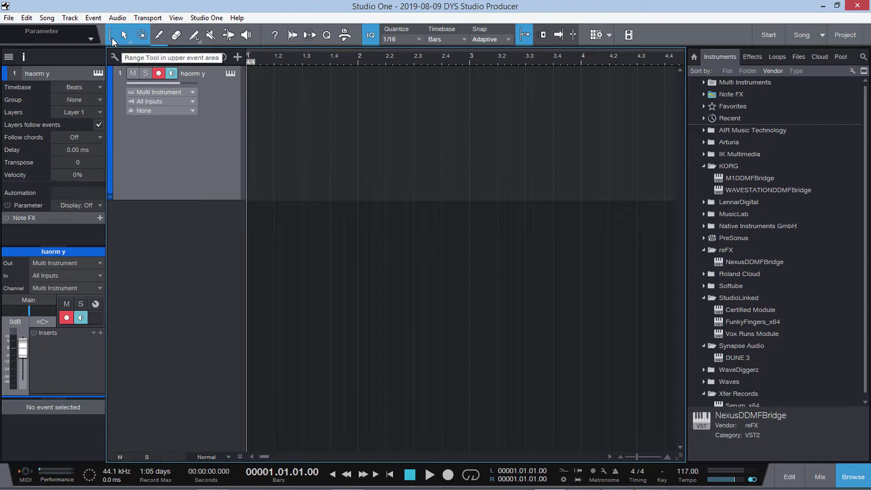
Mark a range on the haorm y track from about beat 1.3 to 2.2 with the Range tool alone, and activate the Paint tool.
click(144, 36)
drag(304, 91, 386, 125)
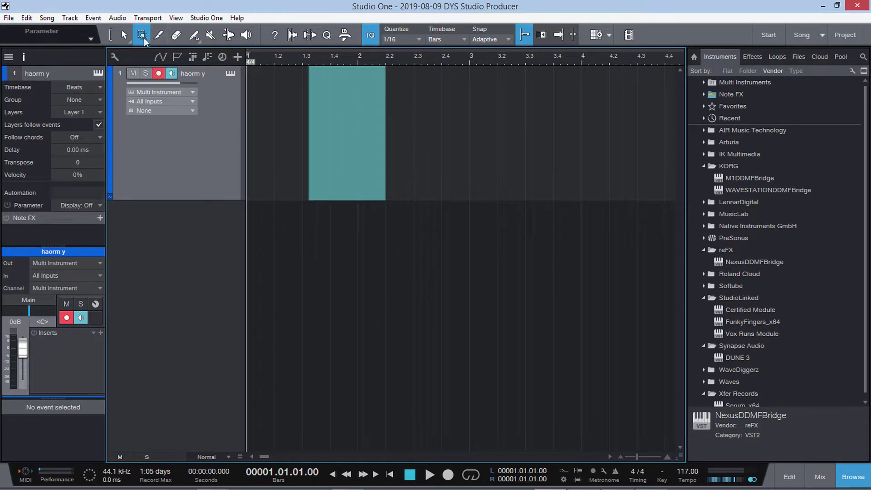
click(109, 36)
click(159, 35)
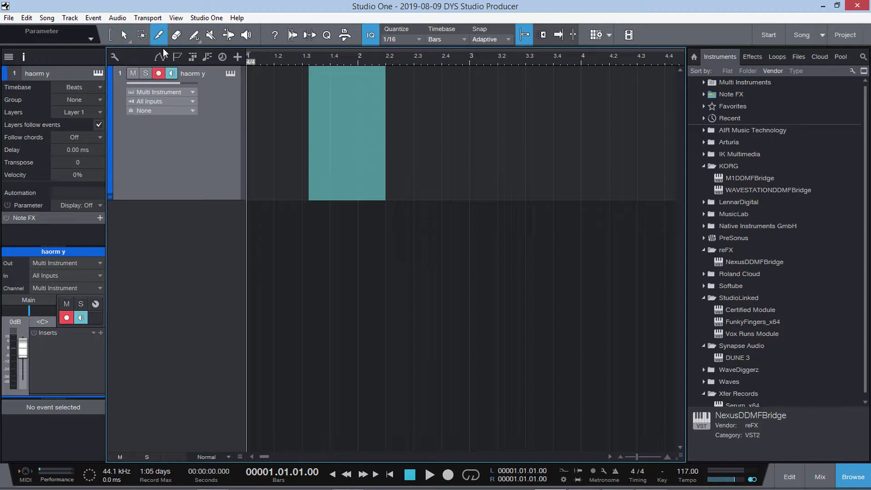
Relink the Arrow and Range tools, mark a wider range on the haorm y track and clear it.
click(109, 35)
drag(434, 124, 317, 150)
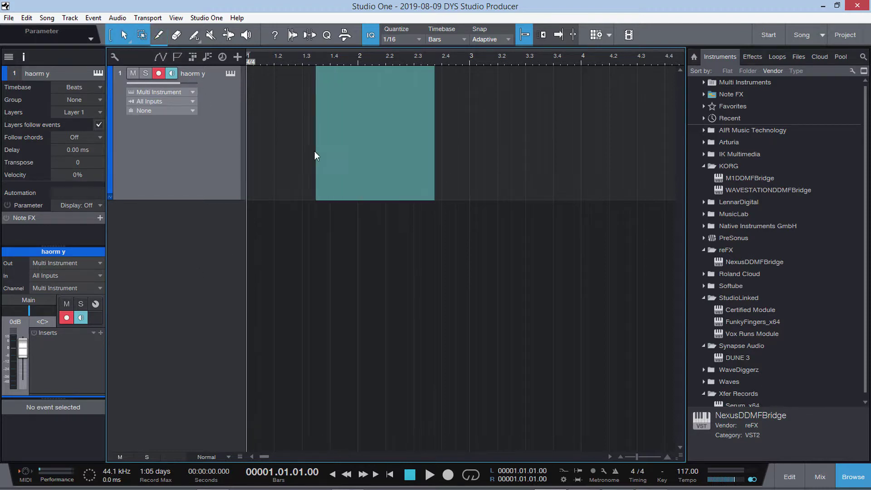
click(318, 151)
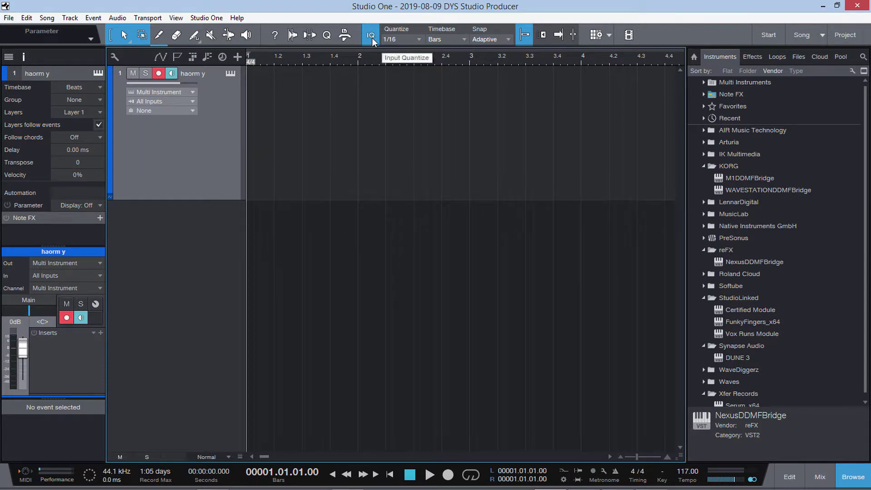
Examine the available Quantize values, Timebase formats and Snap modes for the arrangement.
click(414, 40)
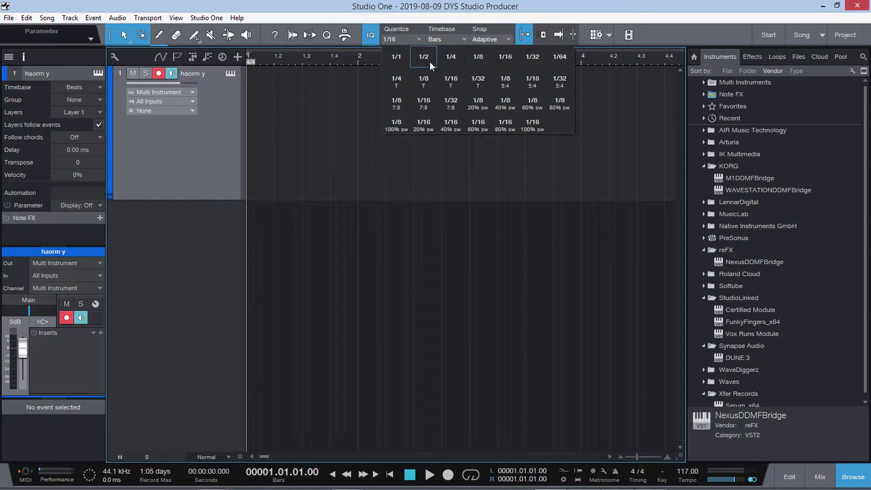
click(465, 40)
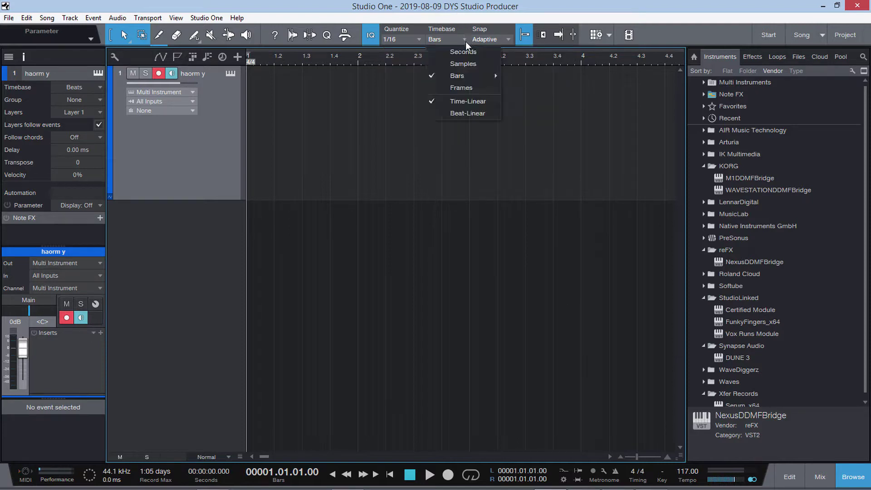
click(504, 40)
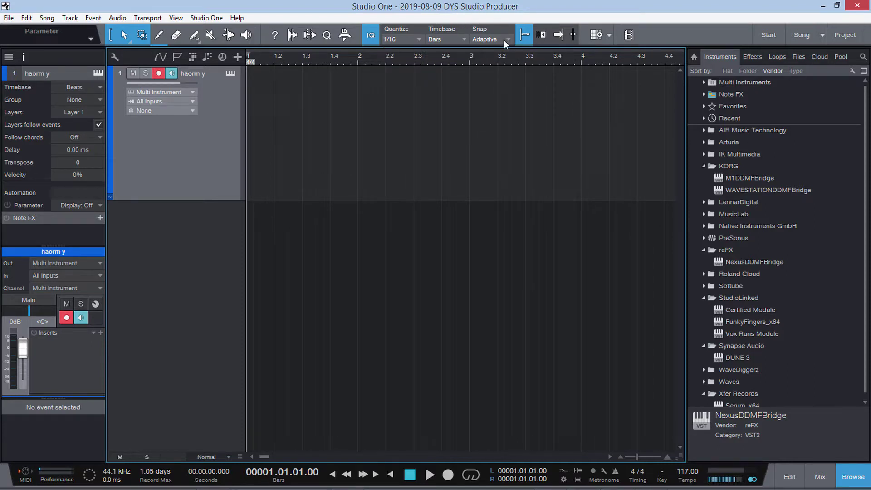
click(504, 40)
click(358, 110)
Change the timebase to Seconds and return it to Bars, and switch snapping off and back on.
drag(636, 454, 641, 454)
click(454, 42)
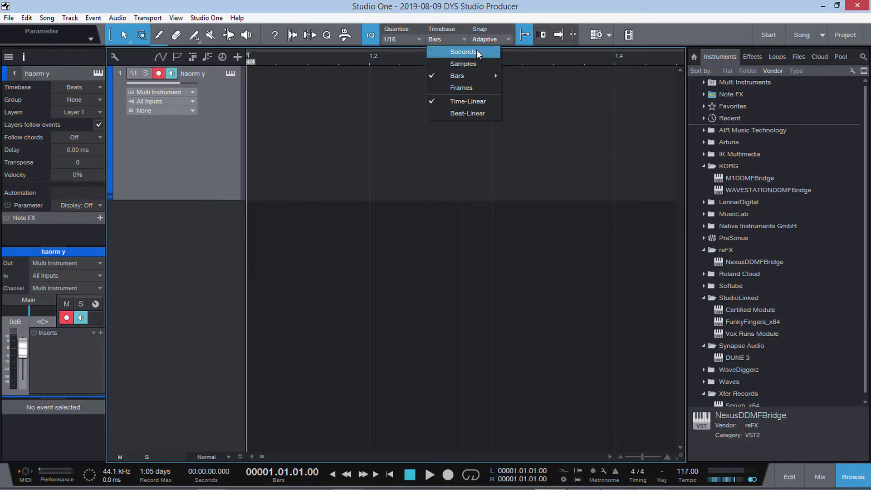
click(476, 52)
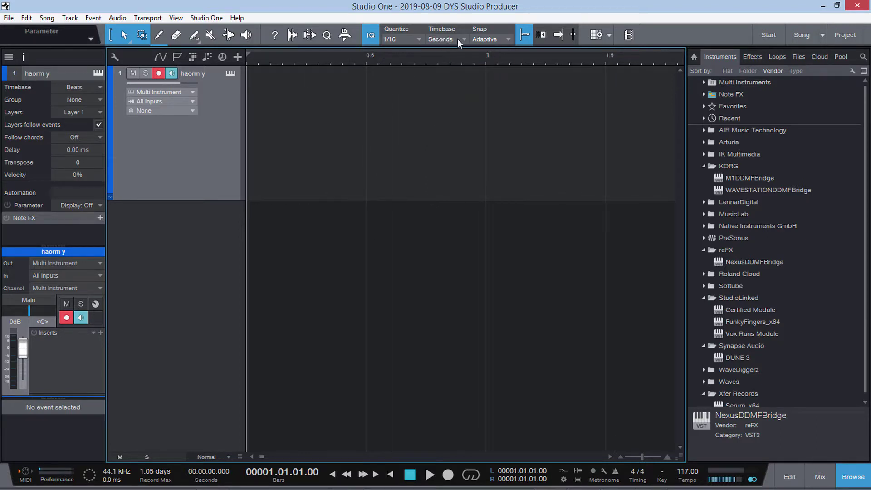
click(457, 39)
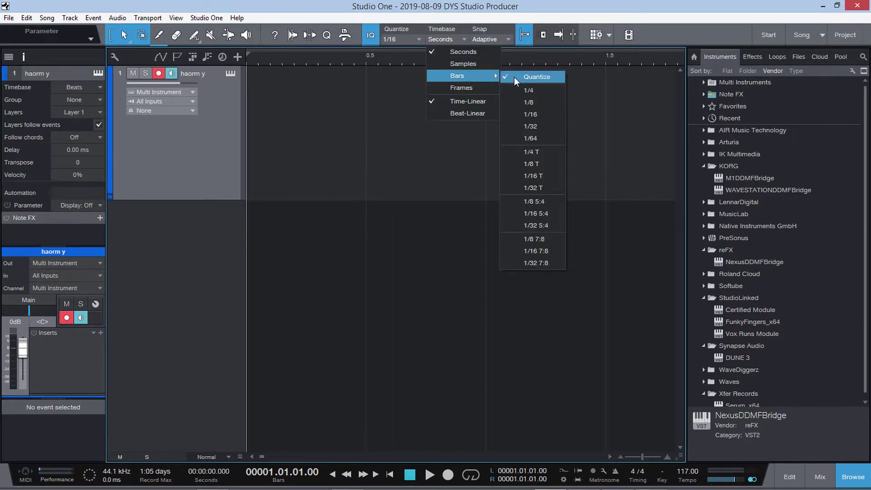
click(465, 75)
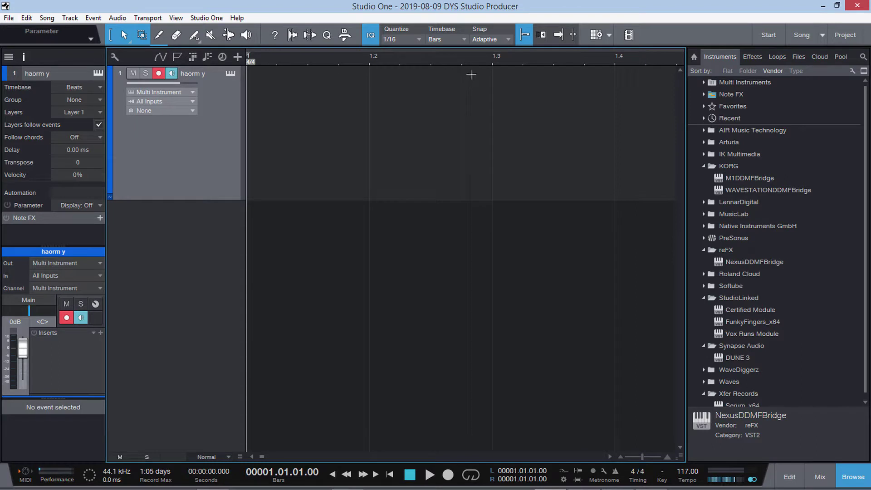
click(527, 40)
click(526, 40)
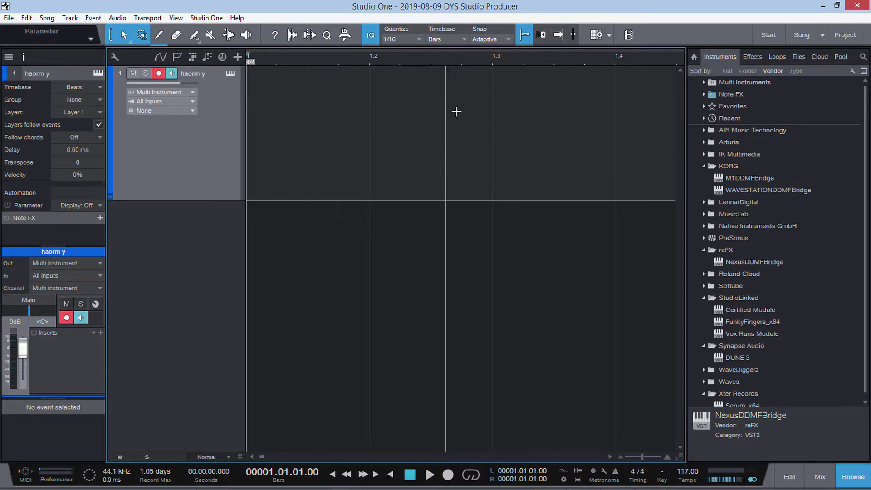
Add one stereo audio track named haorm y with Input L+R, and increase its height to expose its input selectors.
drag(644, 455, 635, 456)
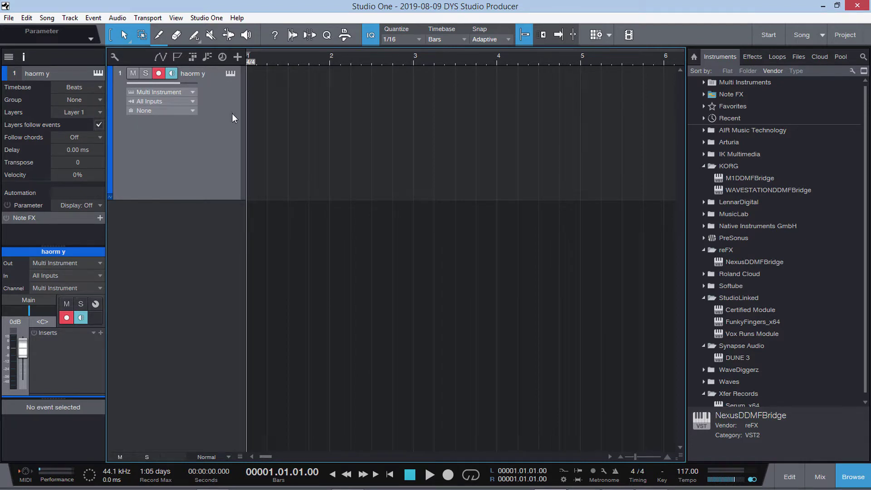
click(69, 17)
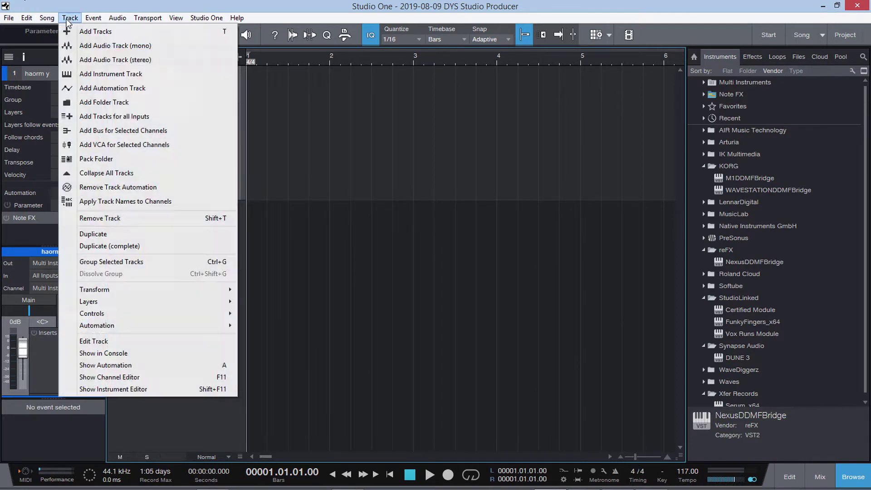
click(87, 31)
click(395, 212)
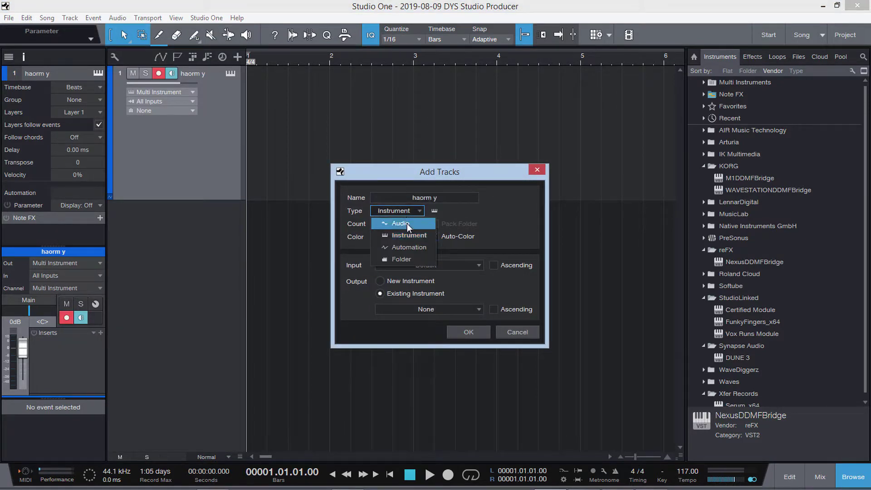
click(407, 223)
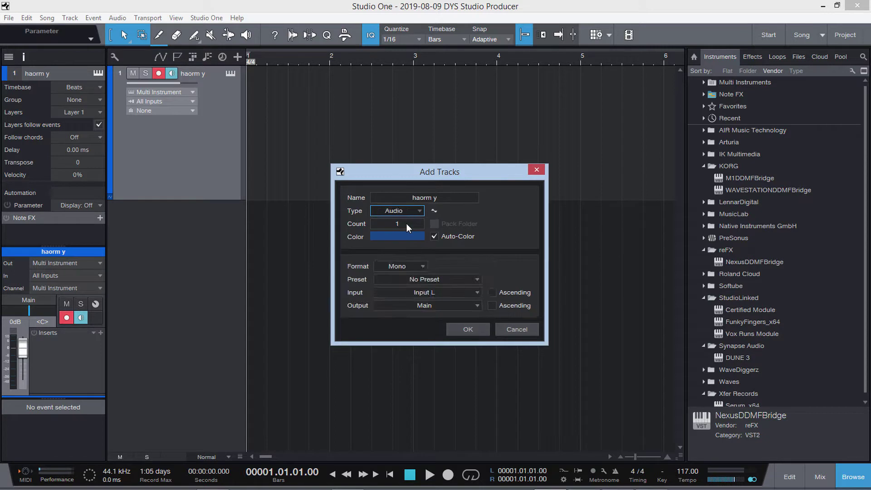
click(406, 265)
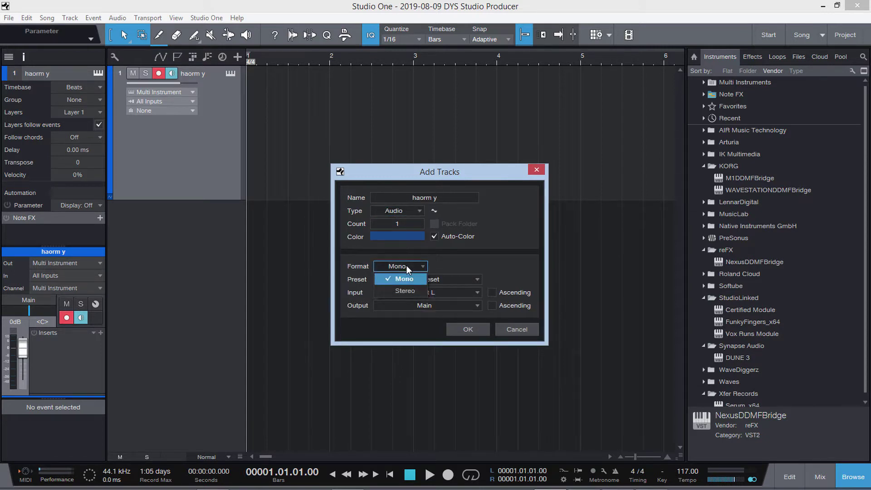
click(408, 289)
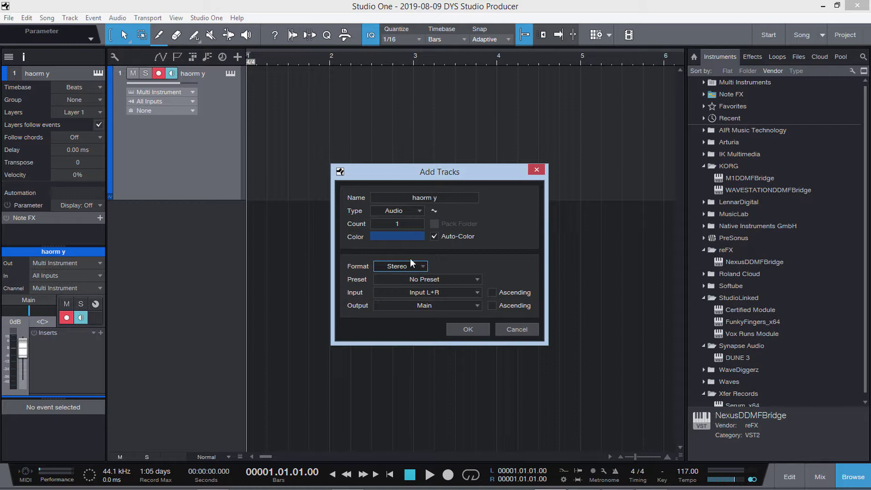
click(466, 331)
drag(219, 232, 219, 280)
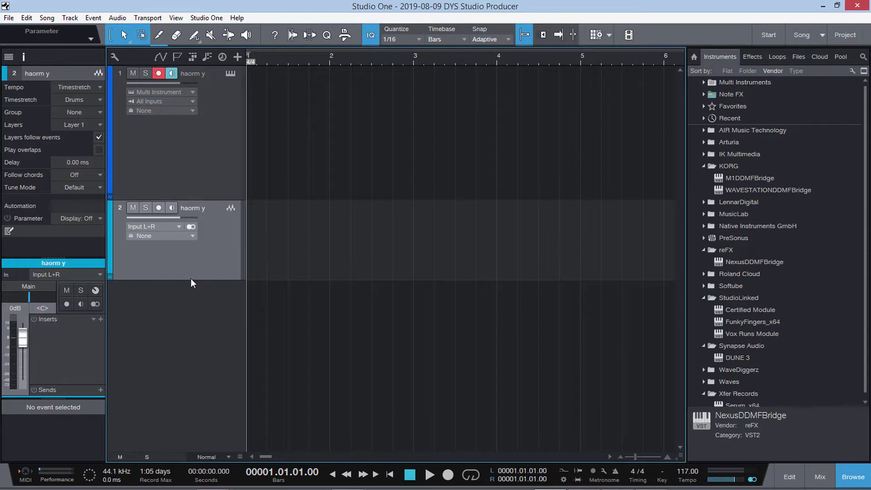
Compare the instrument track with the new audio track, and remove the audio track from the song.
click(195, 154)
click(218, 257)
right_click(224, 252)
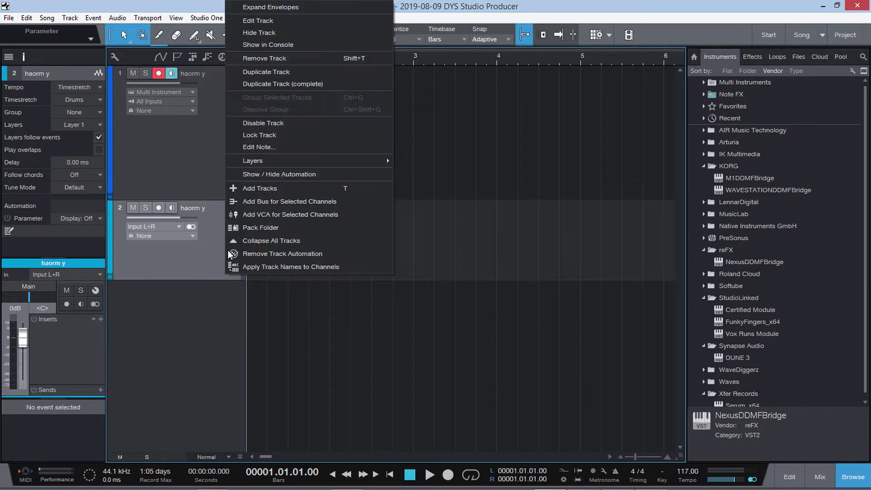
click(297, 59)
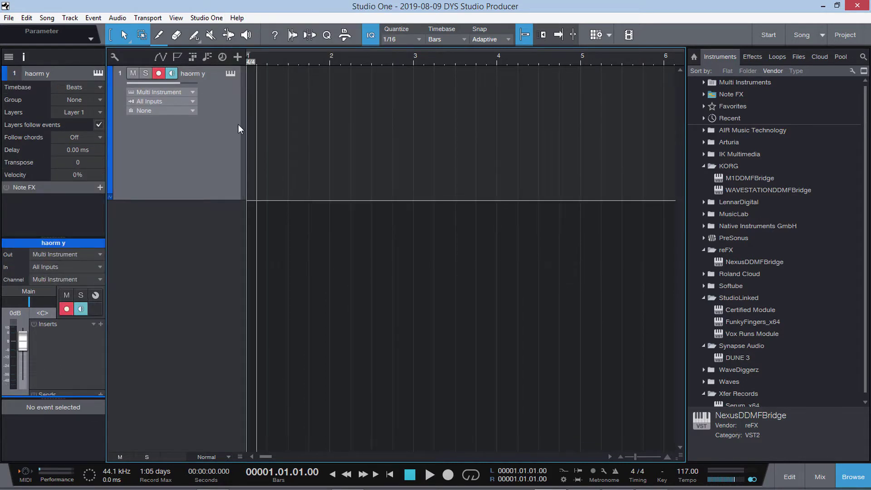
Open the program options and view the External Devices and Audio Setup pages.
click(198, 18)
click(251, 150)
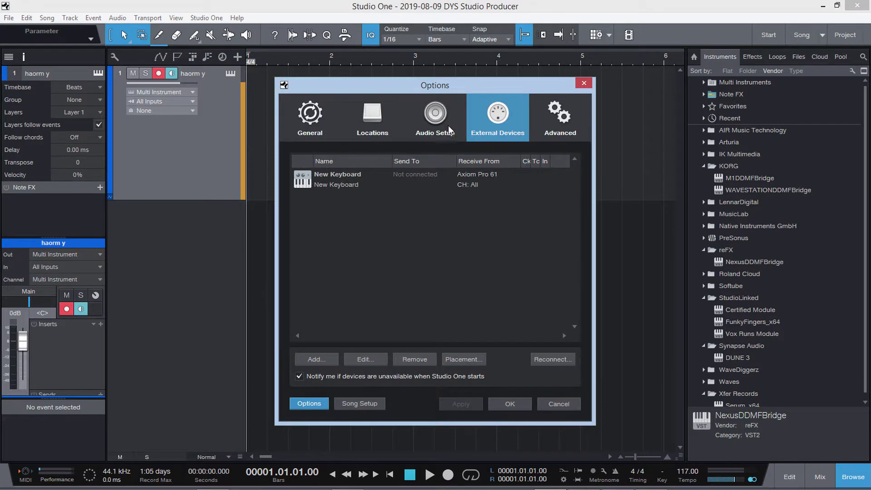
click(443, 121)
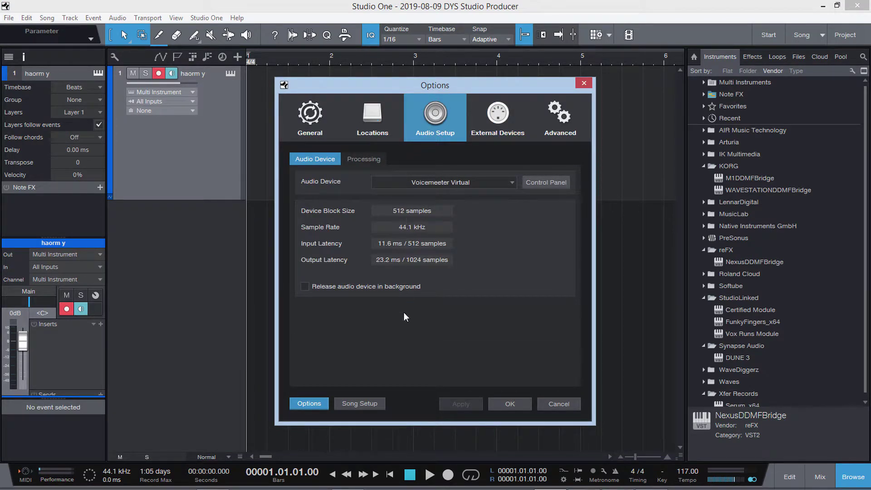
Examine the sample rate, resolution and frame rate choices in the general Song Setup.
click(369, 405)
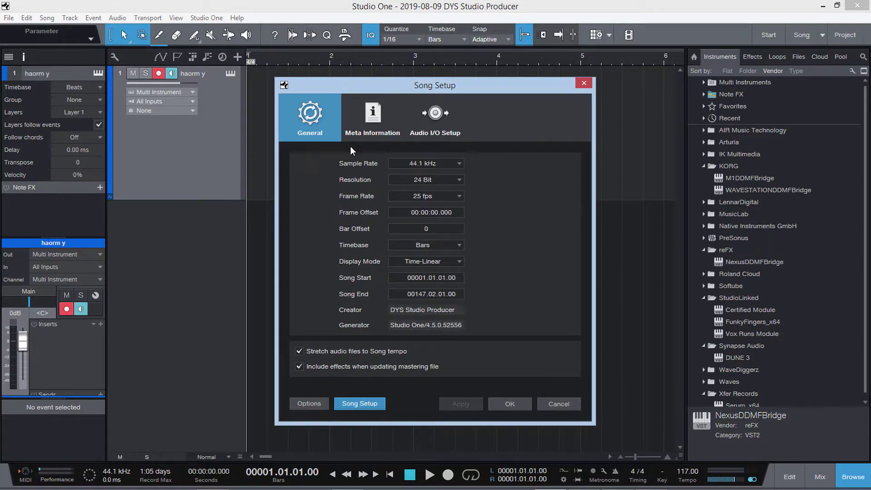
click(433, 162)
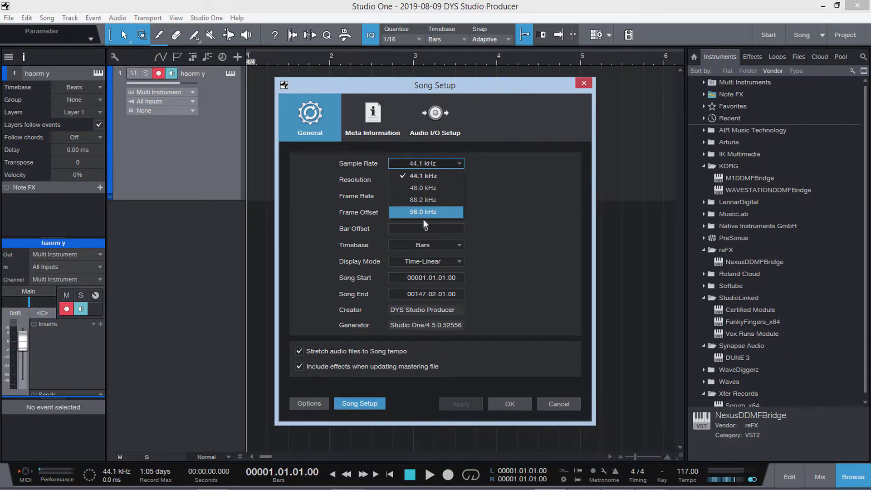
click(495, 175)
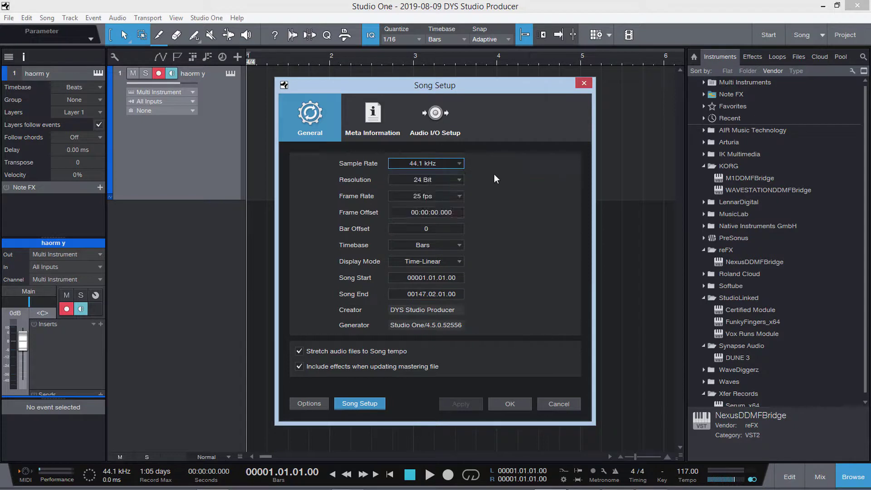
click(434, 186)
click(519, 187)
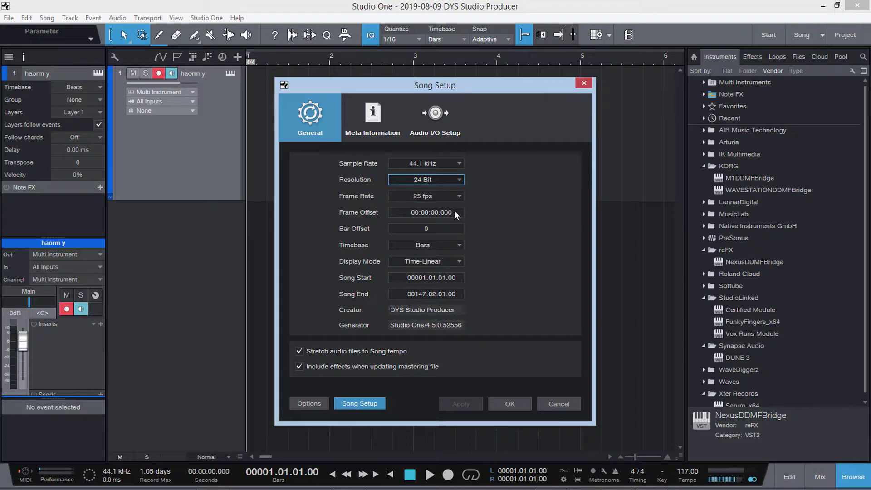
click(415, 198)
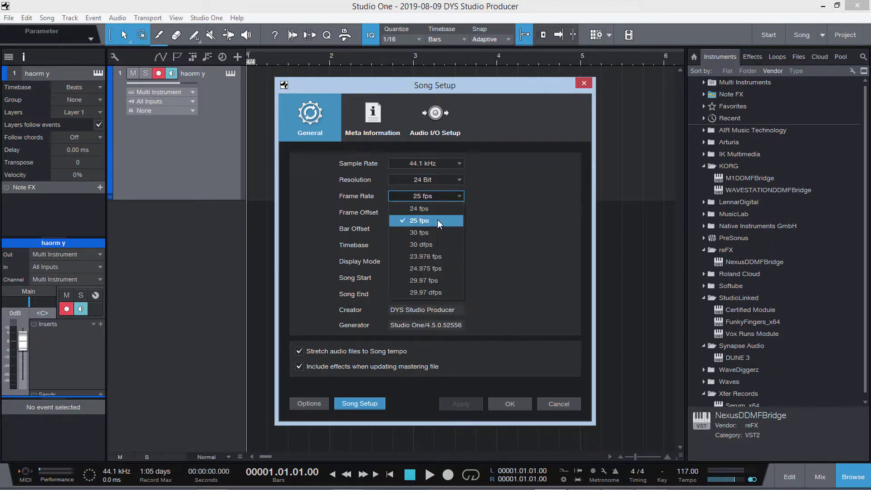
click(473, 214)
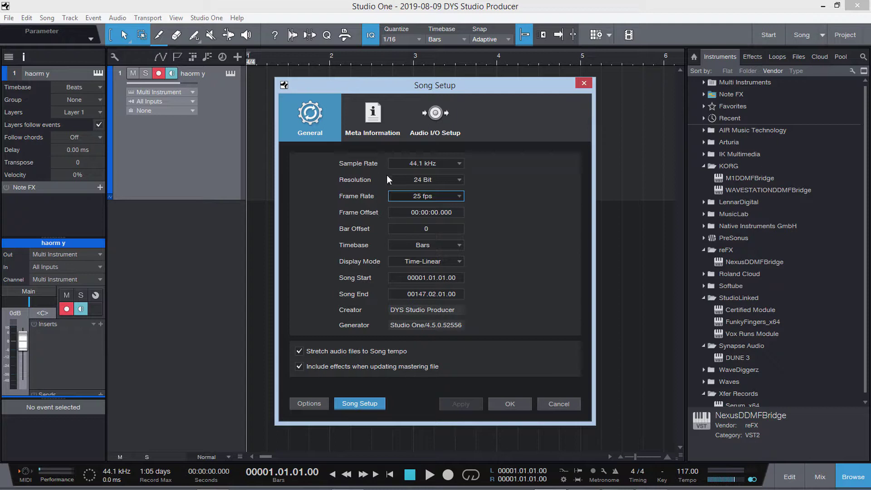
View the song's Meta Information and the input routing in Audio I/O Setup, moving the dialog slightly aside.
click(372, 119)
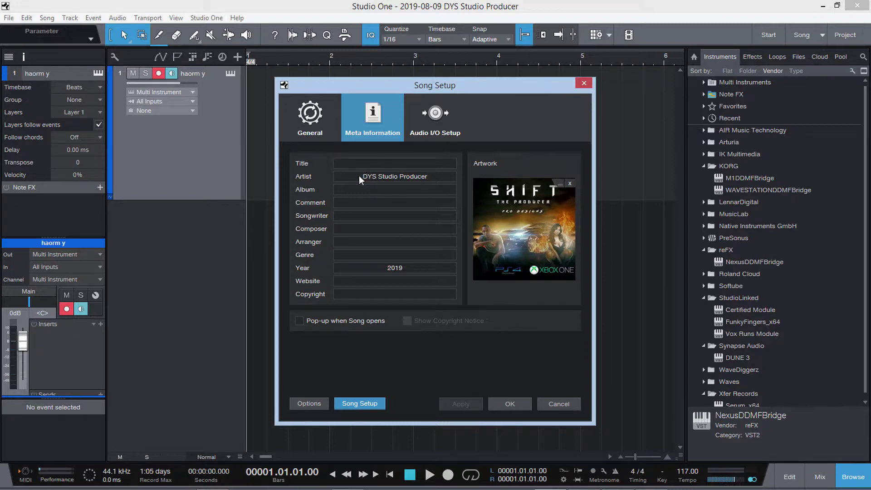
click(435, 133)
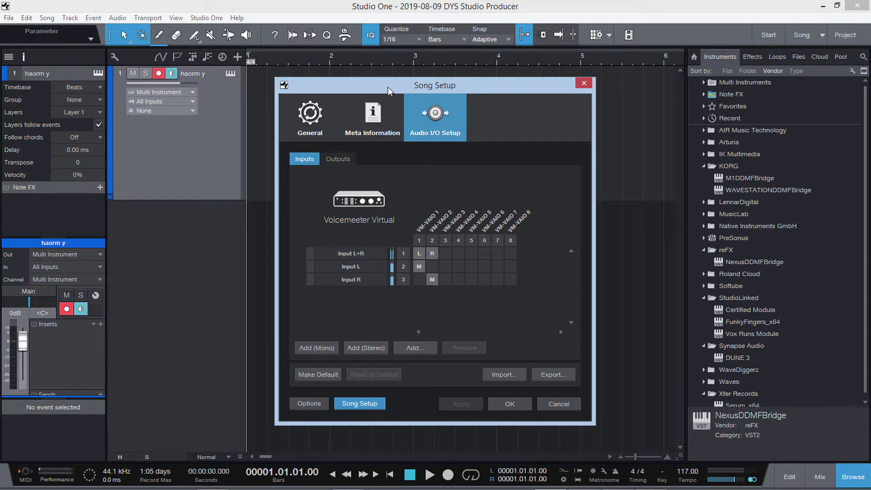
drag(389, 86, 341, 68)
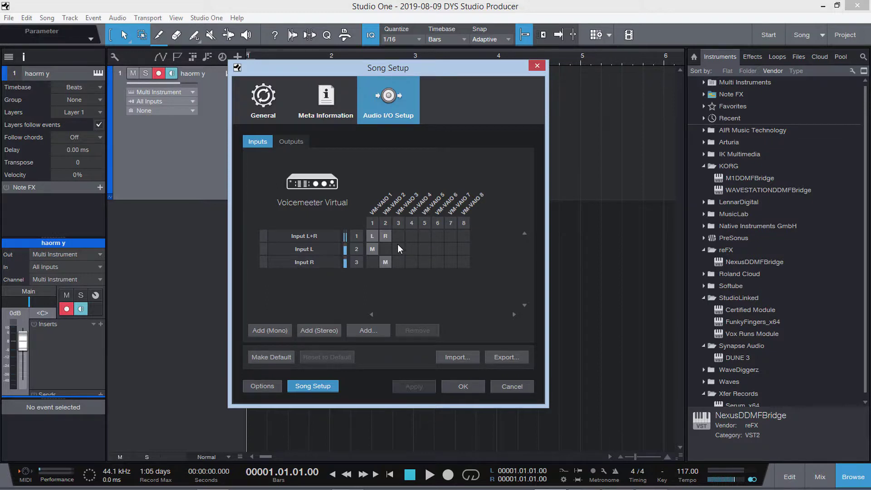
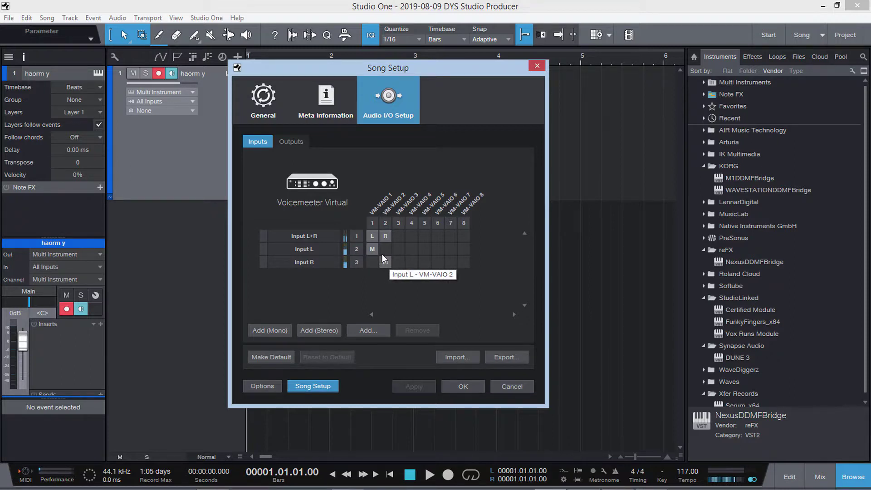
Try adding a mono input and a stereo input to the audio input routing, removing each one again.
click(384, 261)
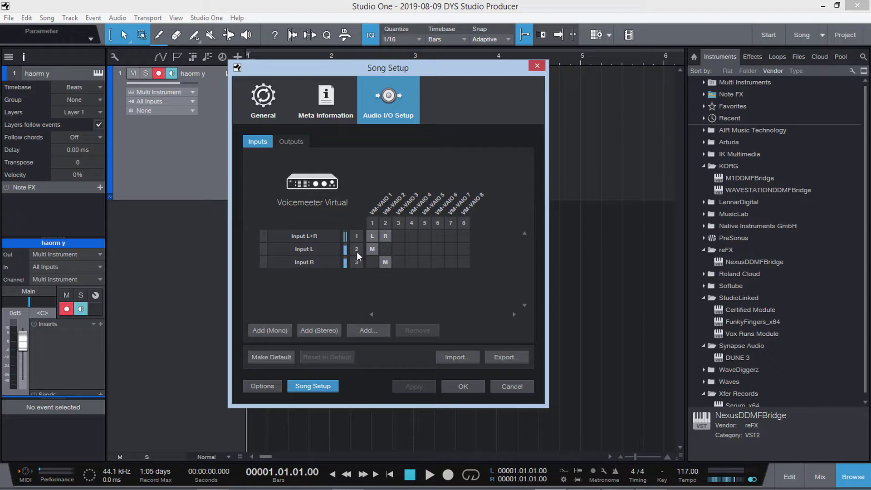
click(271, 331)
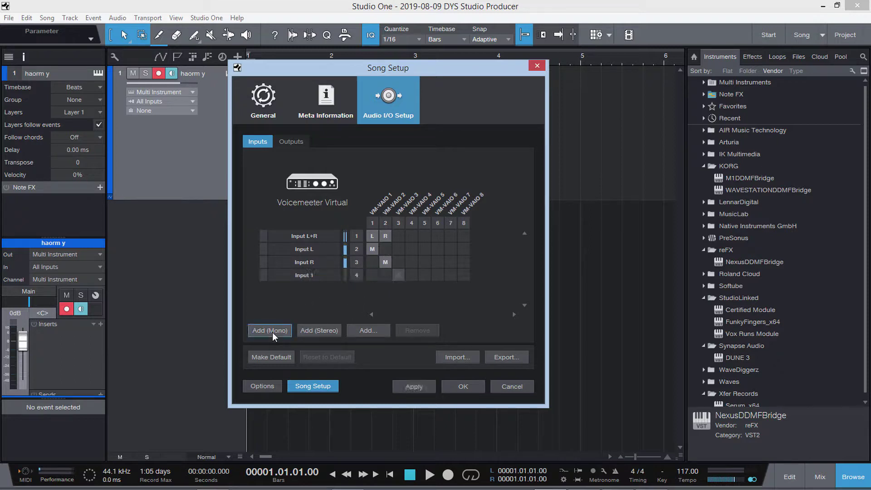
click(312, 276)
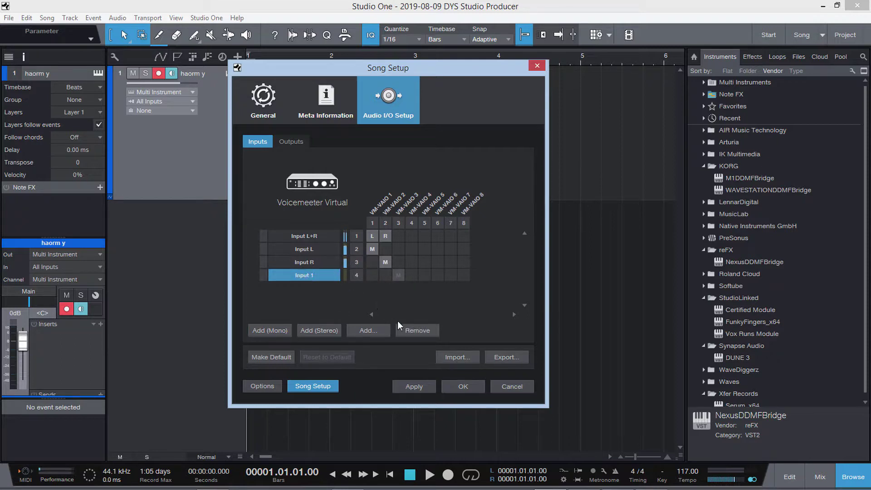
click(410, 330)
click(323, 330)
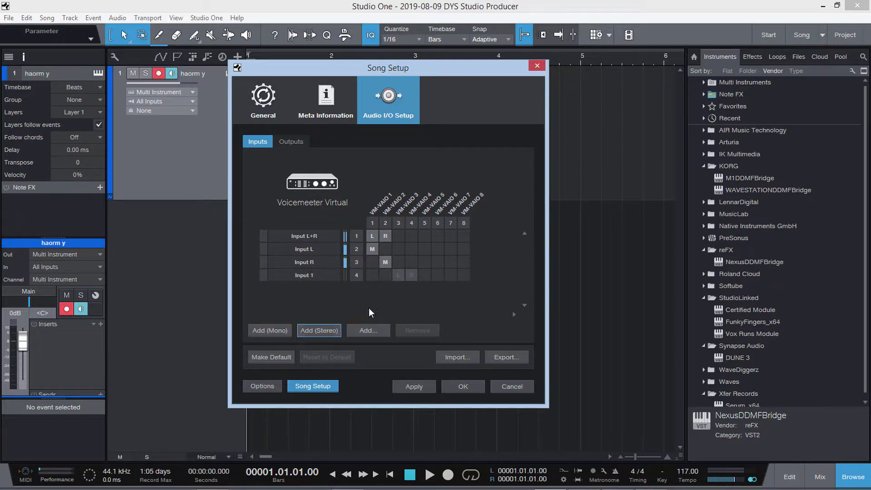
click(328, 279)
click(416, 331)
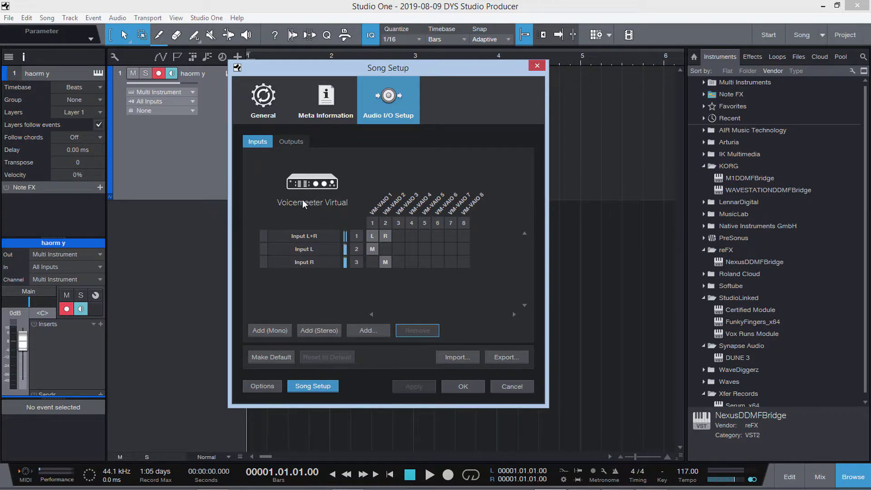
View the output routing in Audio I/O Setup, return to the inputs, and close Song Setup without applying changes.
click(289, 142)
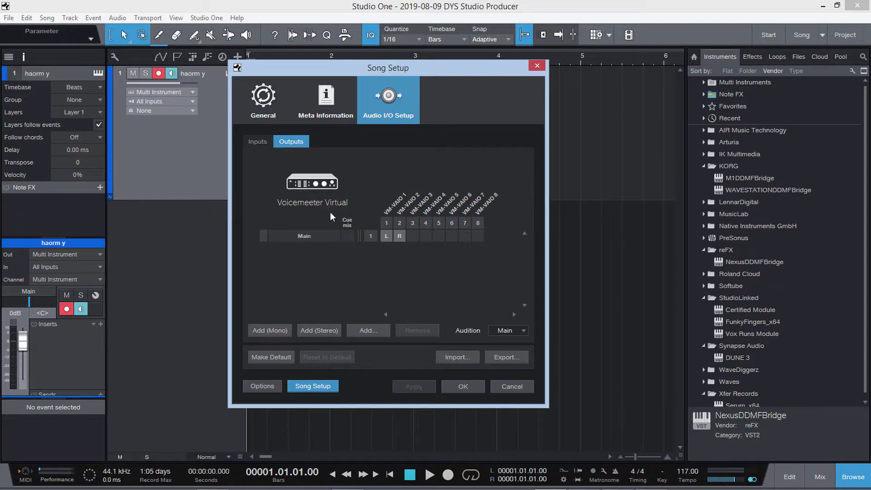
click(250, 145)
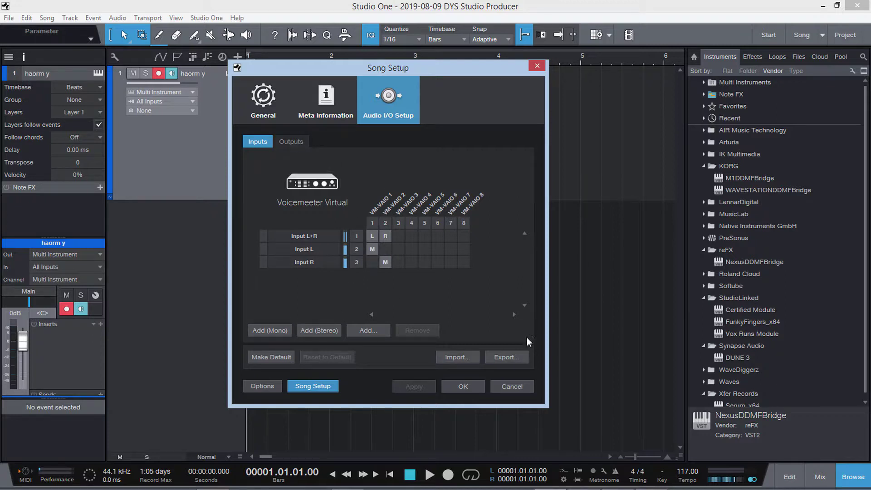
click(513, 386)
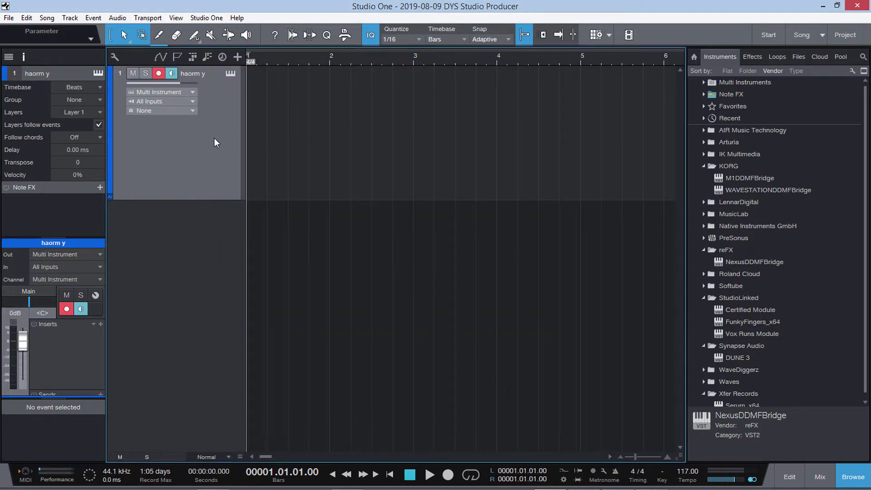
Add one Automation track to the song with Auto-Color off and a light green track color.
click(68, 18)
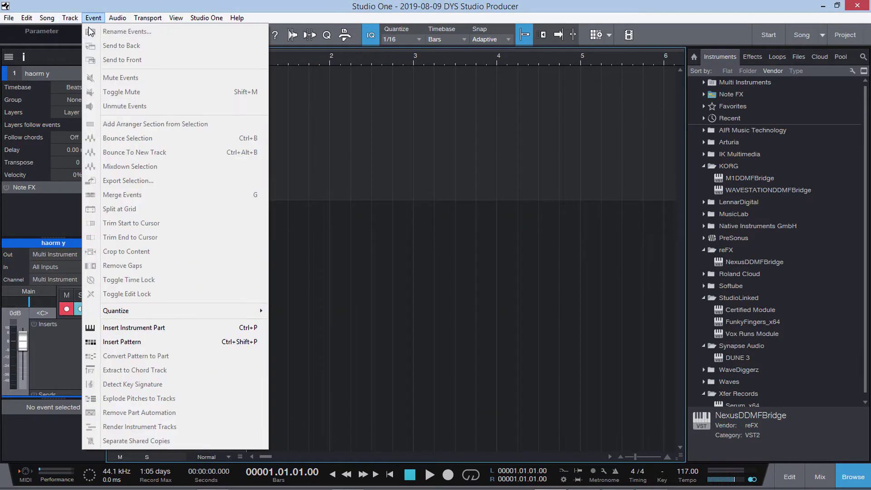
click(95, 31)
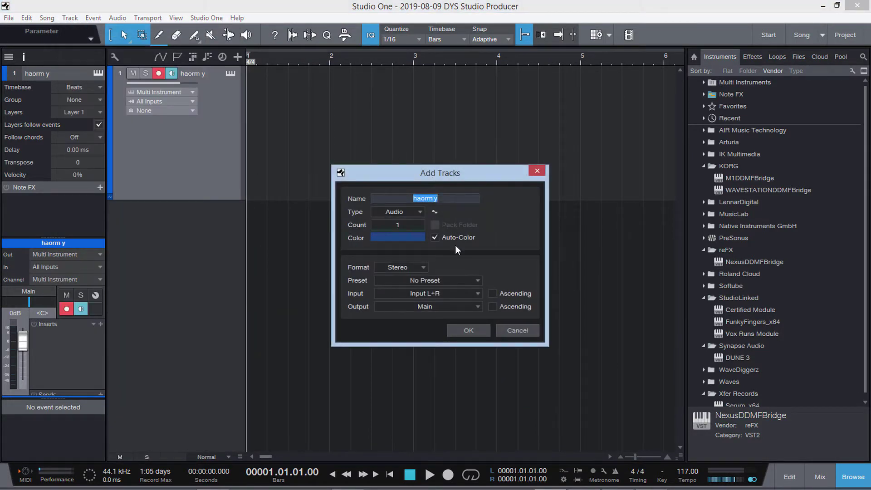
click(408, 213)
click(413, 249)
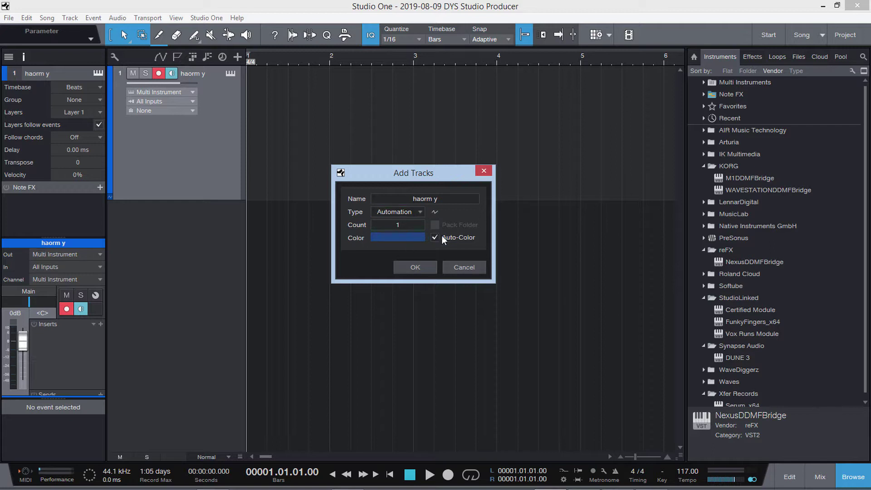
click(437, 237)
click(390, 236)
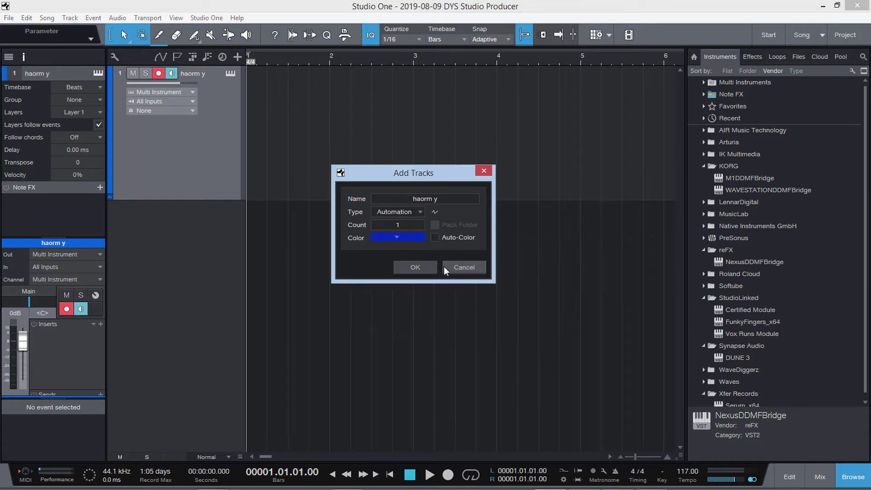
click(401, 238)
click(446, 259)
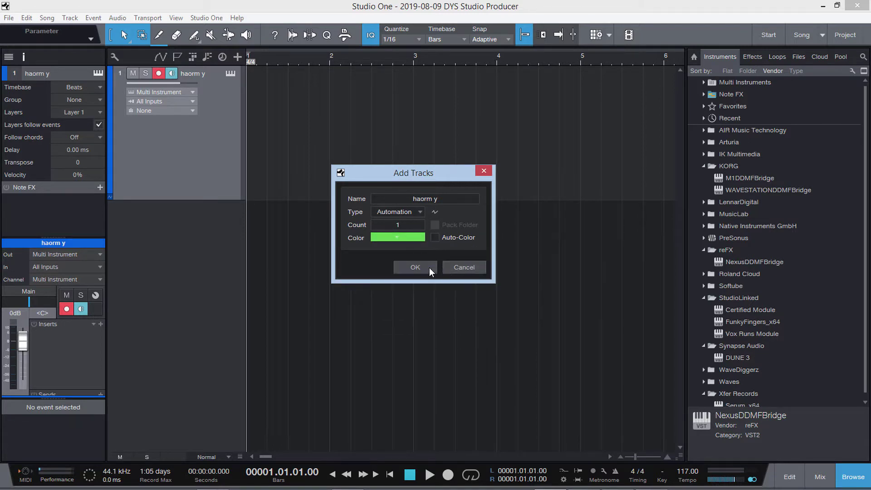
click(414, 268)
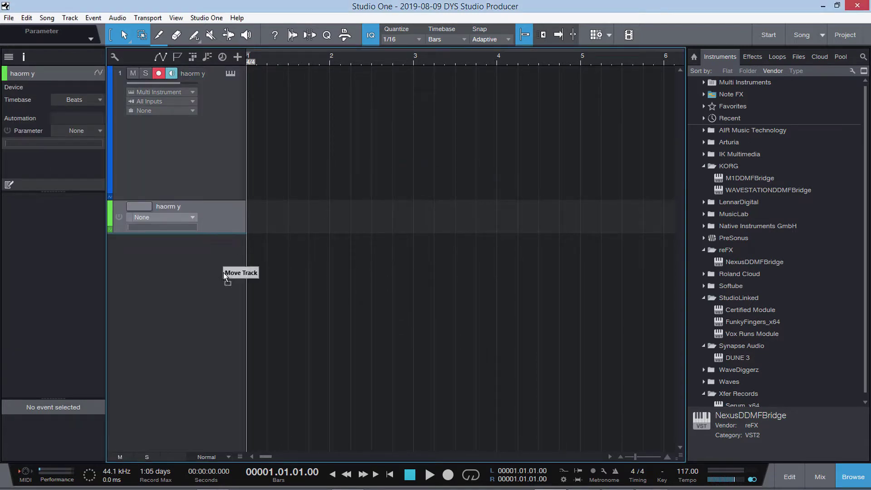
Select the instrument track, start playback from the second beat of bar 1, and record a short chord part onto it.
click(194, 219)
click(205, 177)
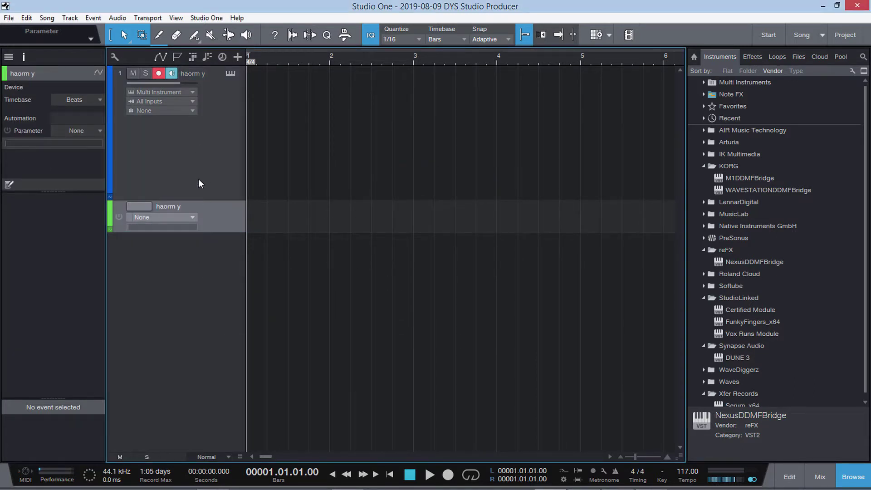
click(199, 180)
click(266, 57)
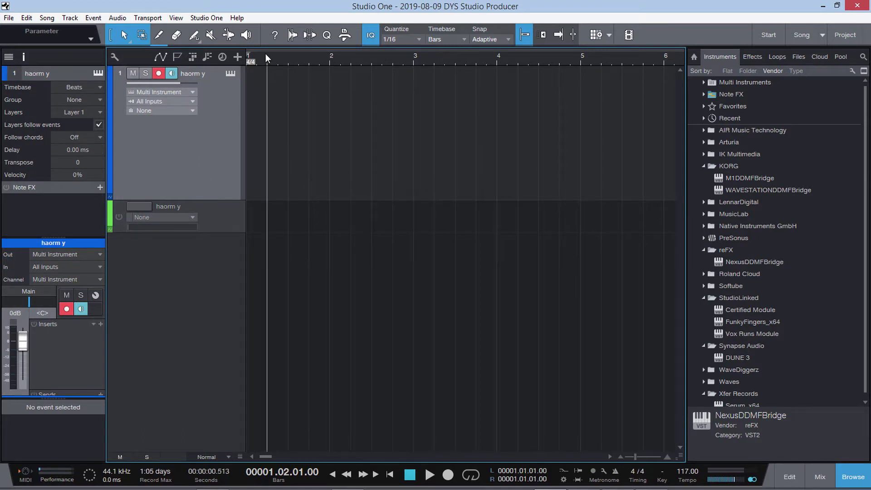
key(space)
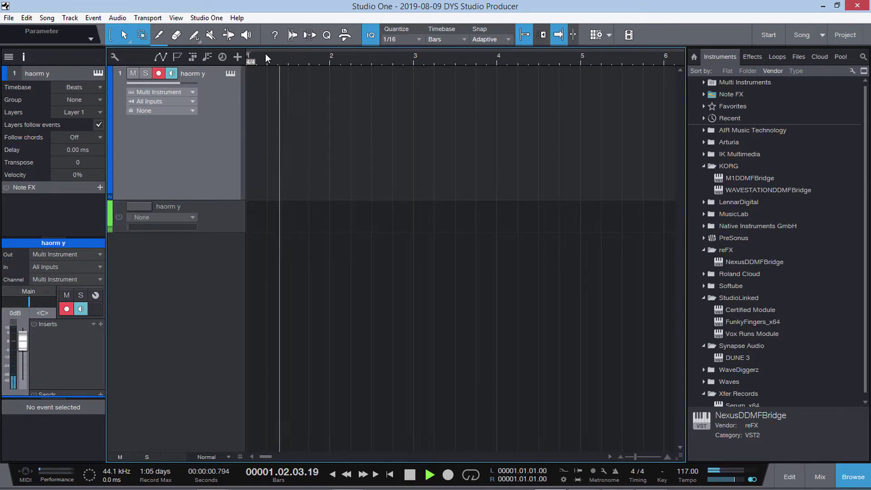
key(KP_Multiply)
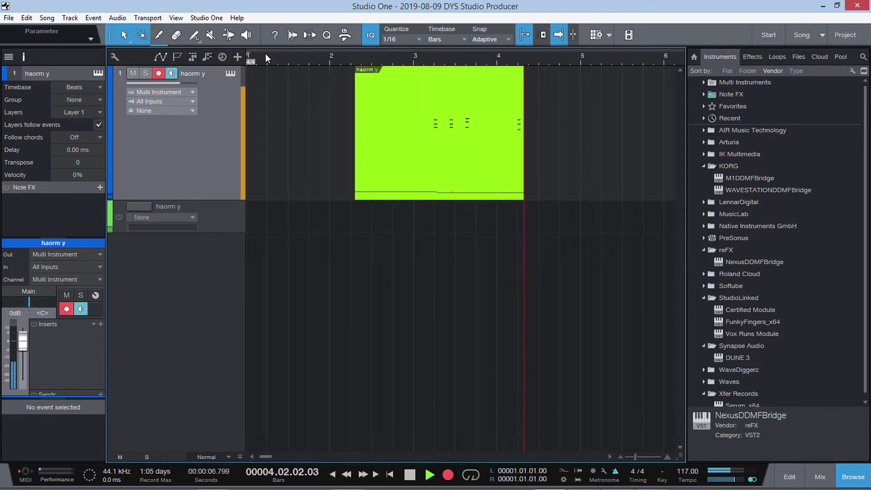
key(space)
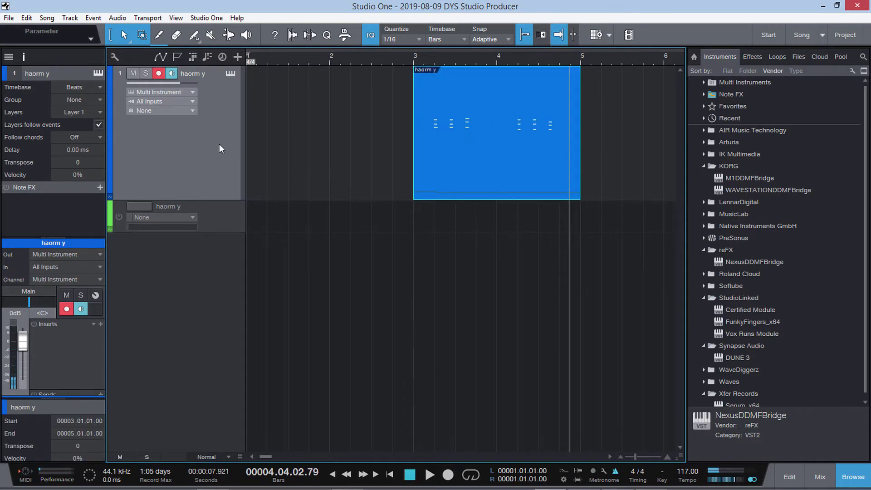
Play back the recorded part from bar 3, and trim it to start at 00003.01.04.00 and end at 00004.03.04.00.
click(431, 55)
key(space)
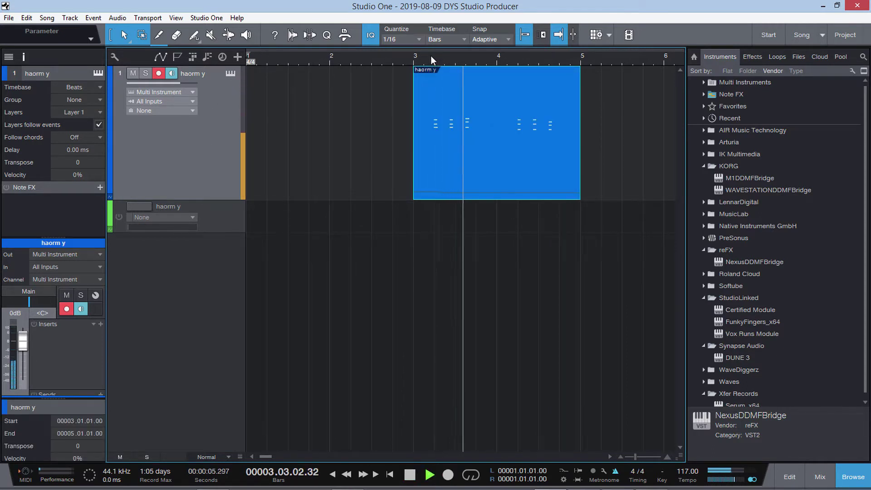
key(space)
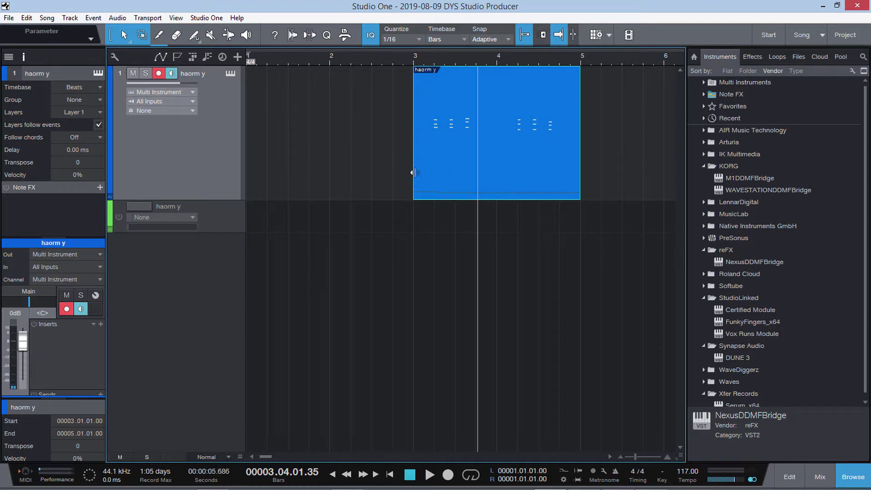
drag(414, 171, 429, 171)
drag(579, 165, 554, 166)
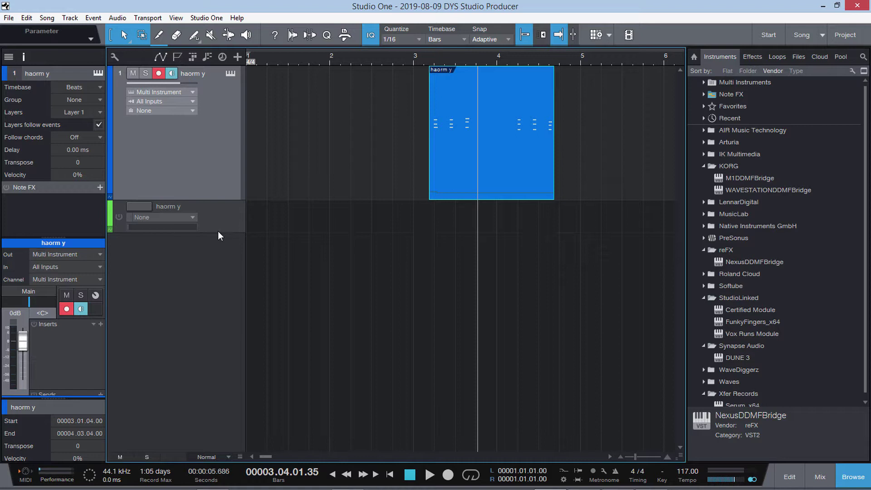
Enlarge the automation track to roughly three times its height and select it.
click(192, 217)
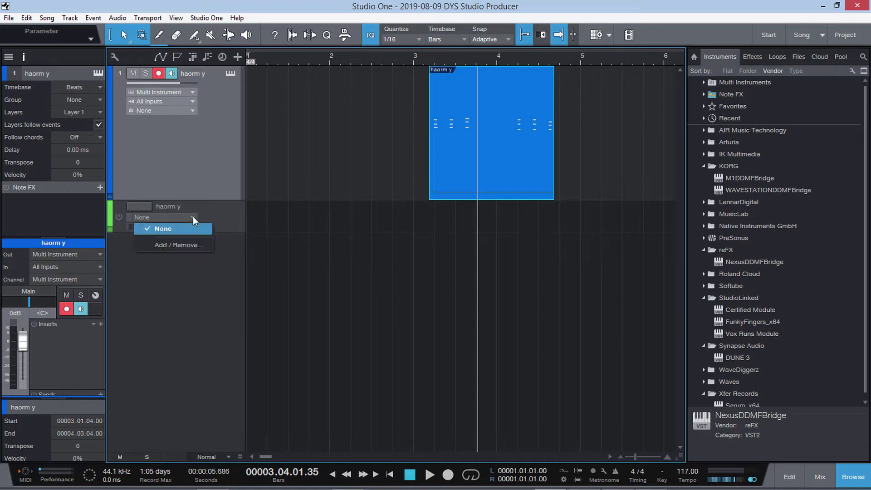
click(195, 245)
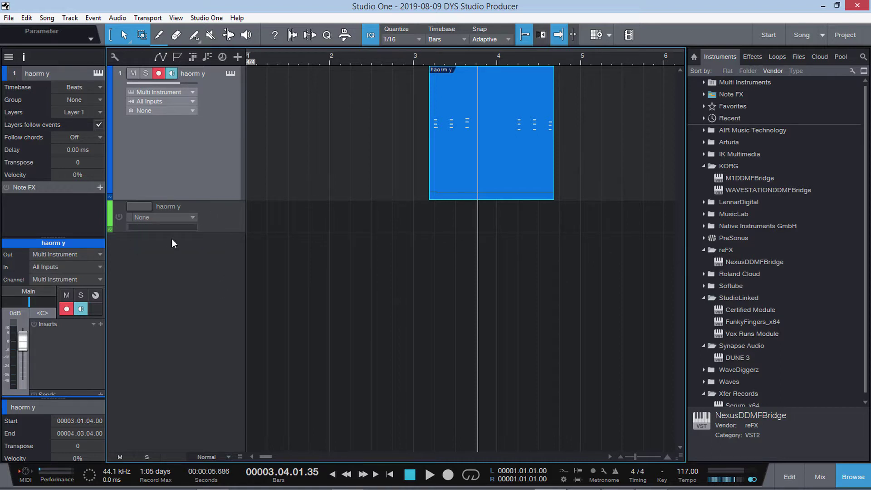
drag(171, 233, 189, 275)
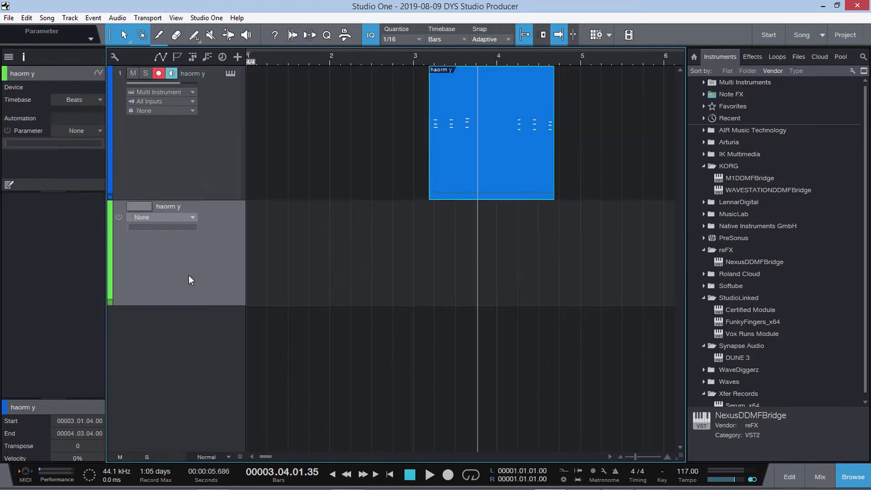
click(151, 182)
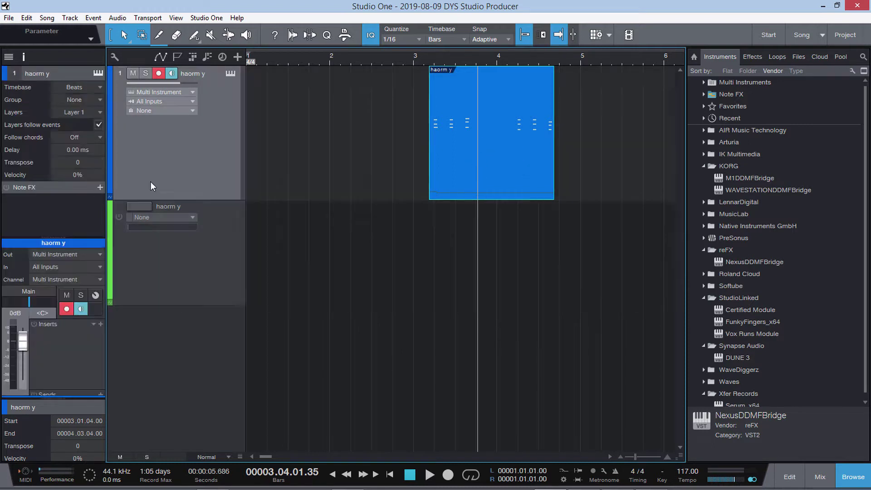
click(184, 262)
Assign the Volume parameter of the M1DDMFBridge audio channel to the automation track.
click(190, 219)
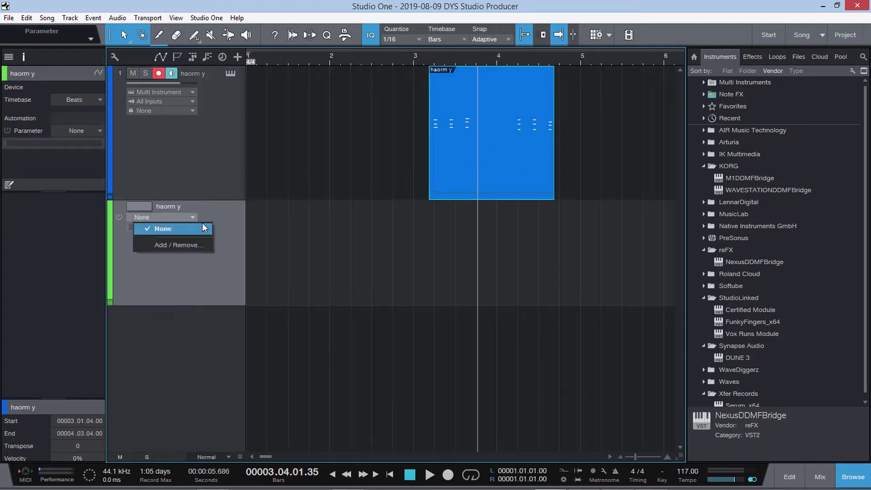
click(168, 246)
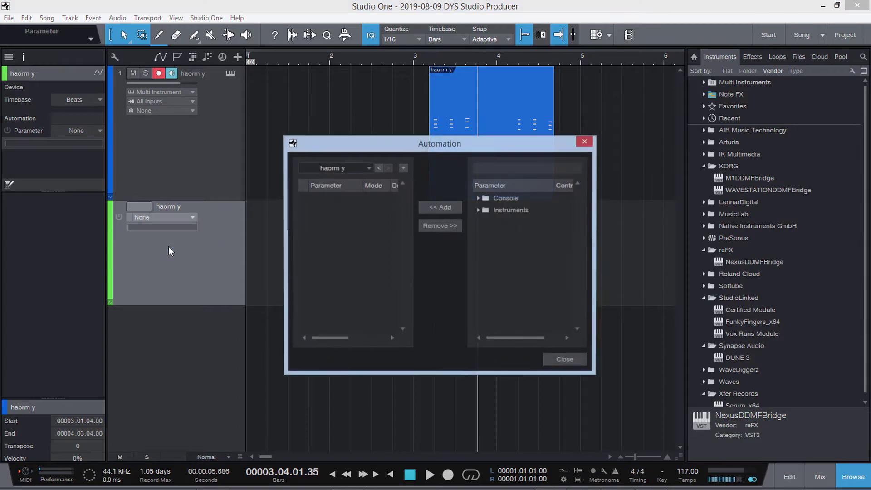
click(479, 210)
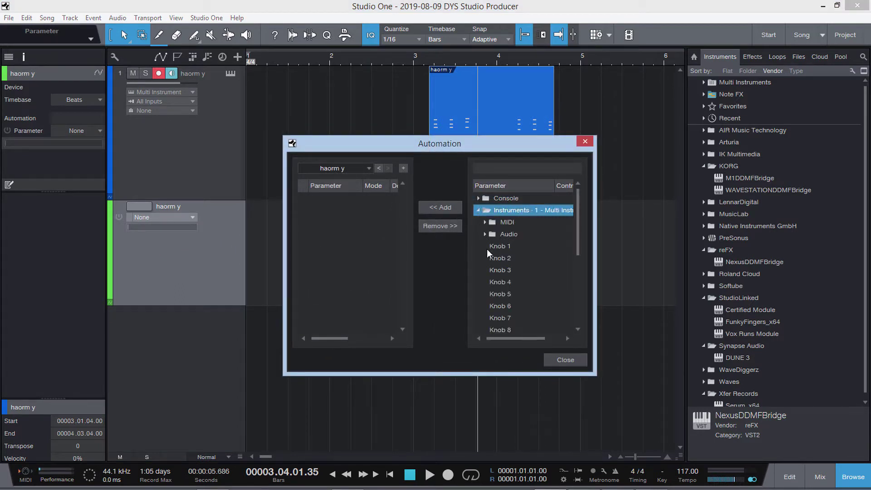
scroll(483, 231, down, 1)
scroll(483, 231, up, 4)
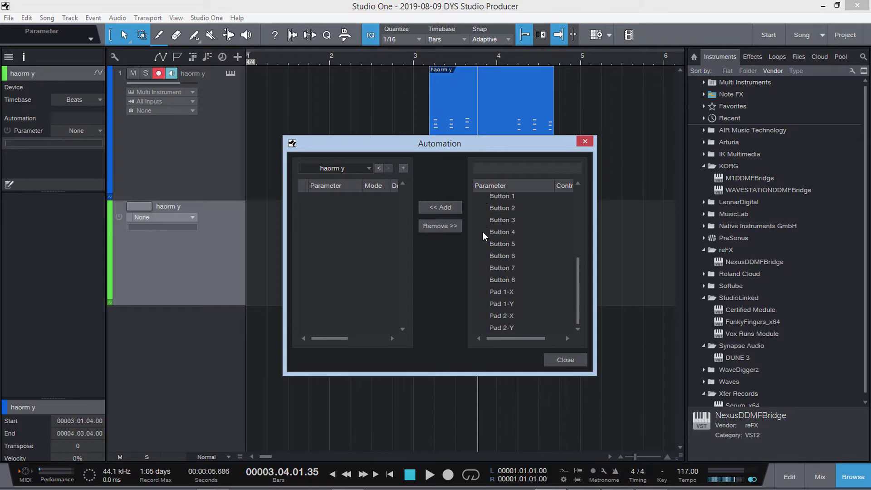
click(483, 231)
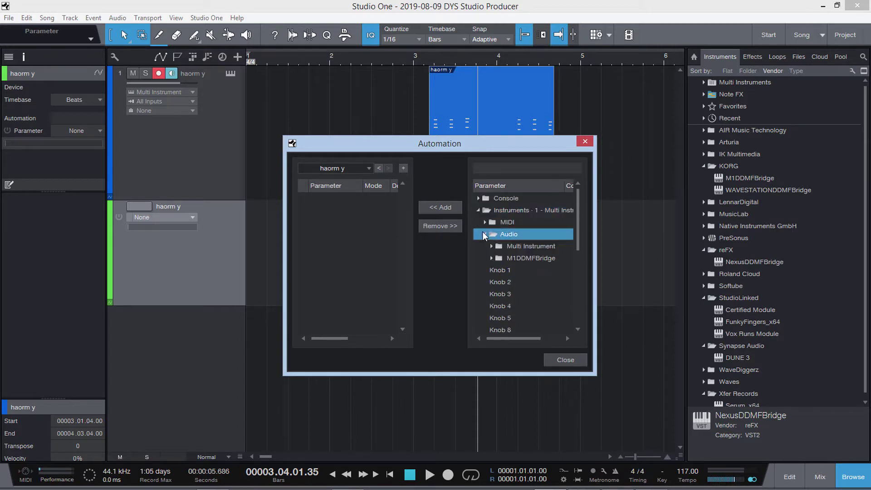
click(489, 260)
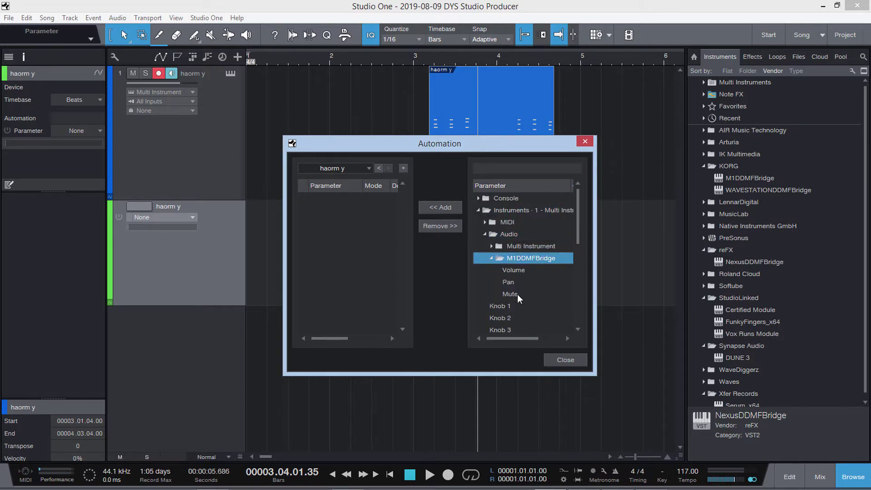
click(516, 272)
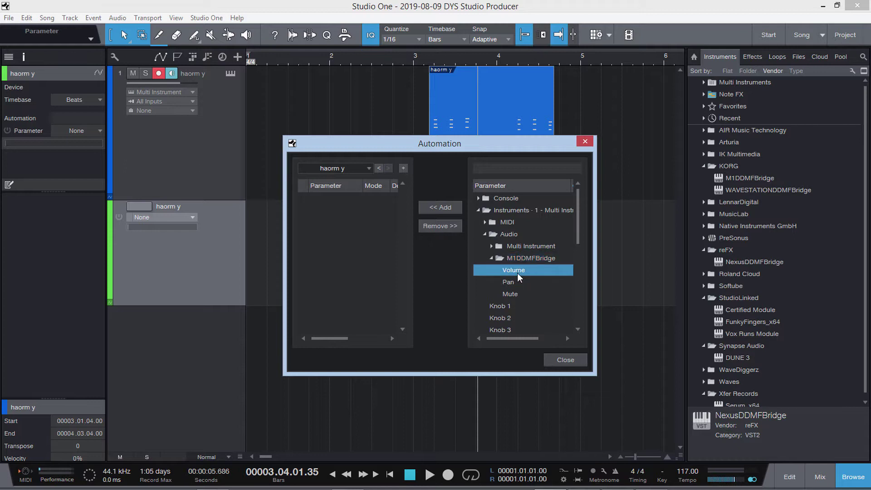
click(445, 207)
click(563, 360)
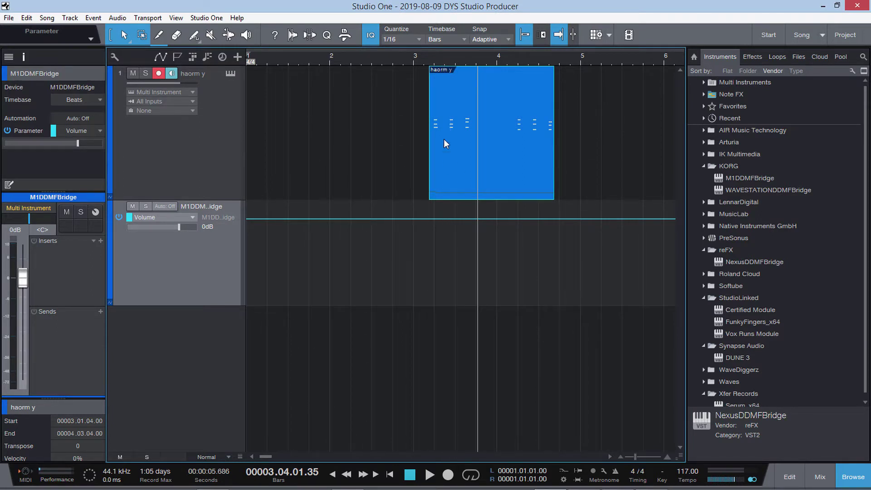
Play back the recorded chord part from bar 3 and stop just after it ends.
click(421, 54)
key(space)
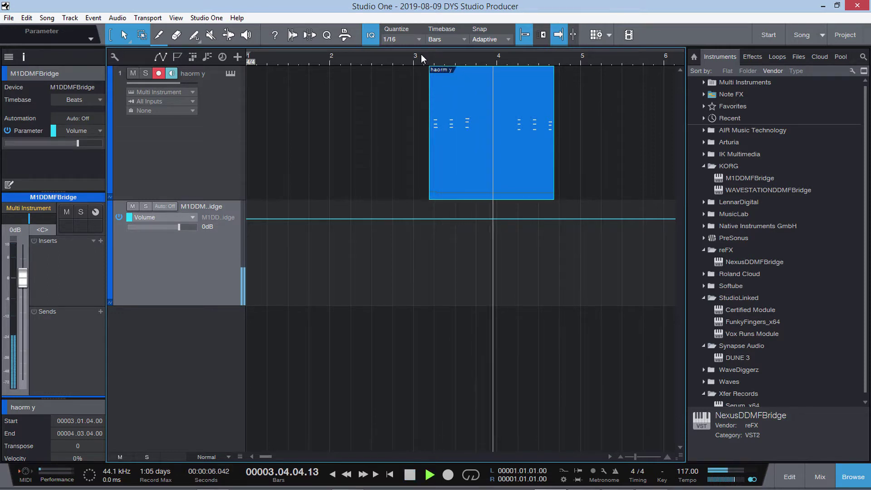
key(space)
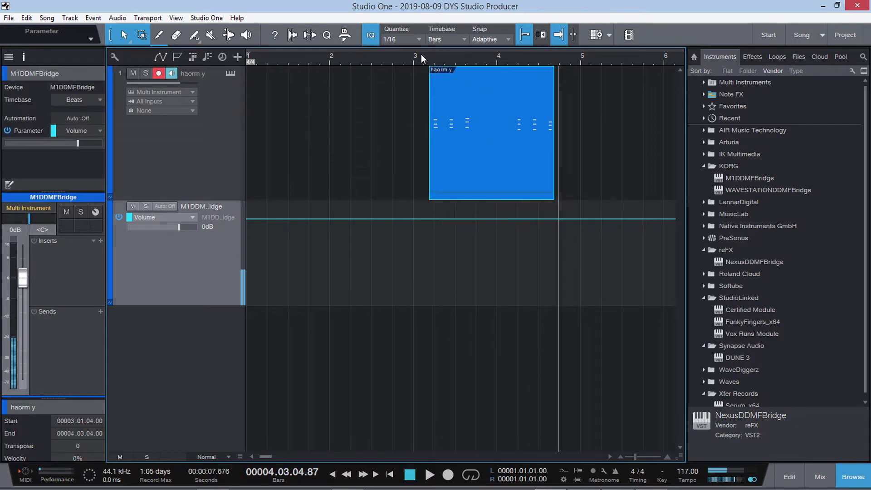
Add two points to the Volume envelope, at 4.1.4 and just before bar 5, and raise the segment between them to +5.7 dB.
click(512, 220)
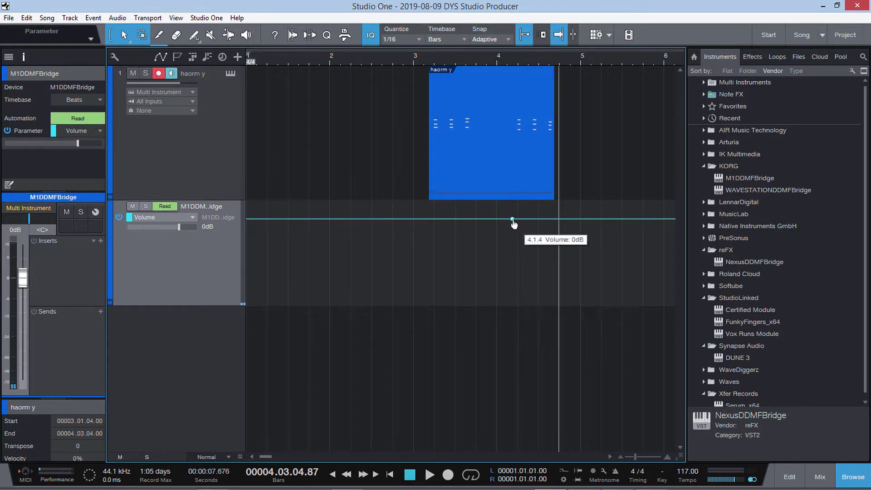
click(570, 220)
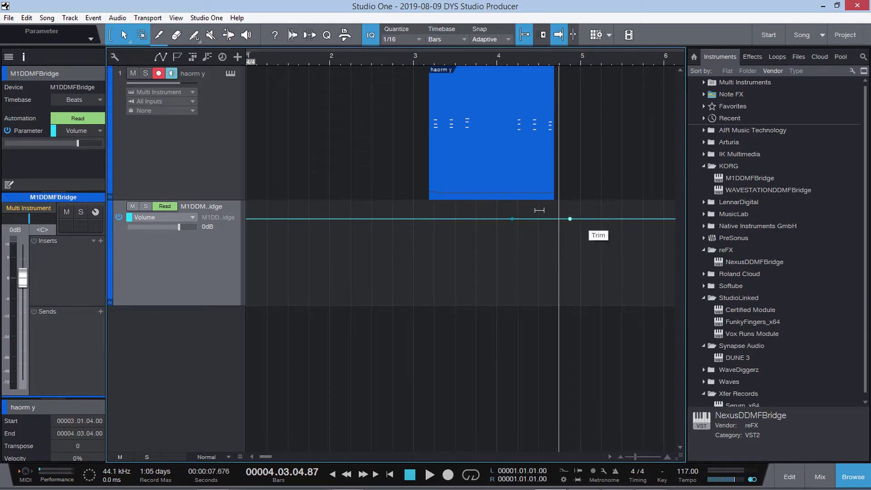
drag(540, 207, 540, 199)
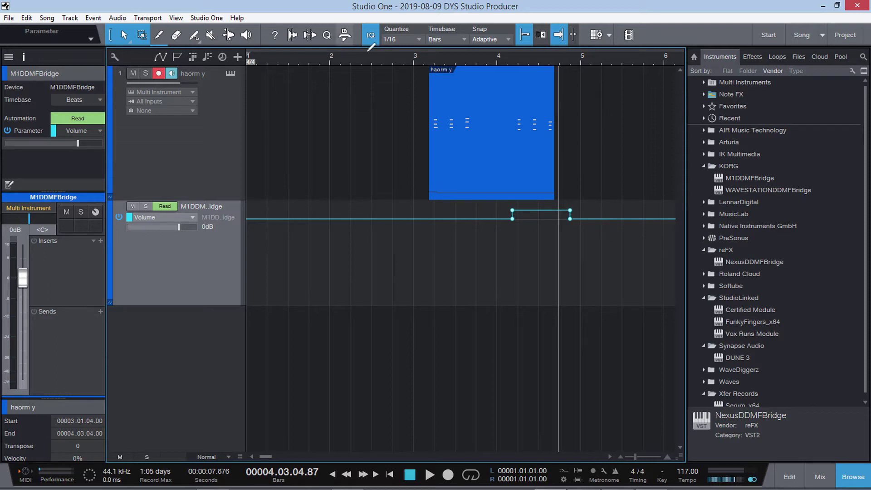
Play the part twice from bar 3 to hear the raised Volume envelope, stopping just before bar 5.
click(418, 57)
key(space)
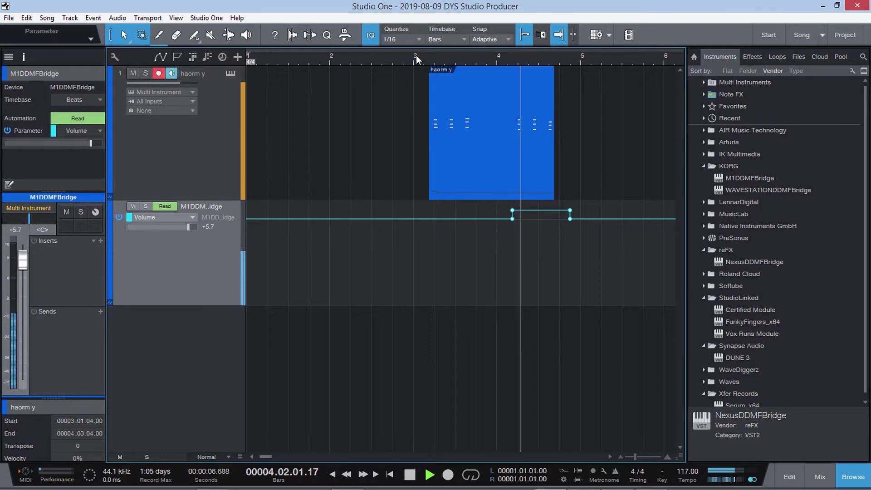
key(space)
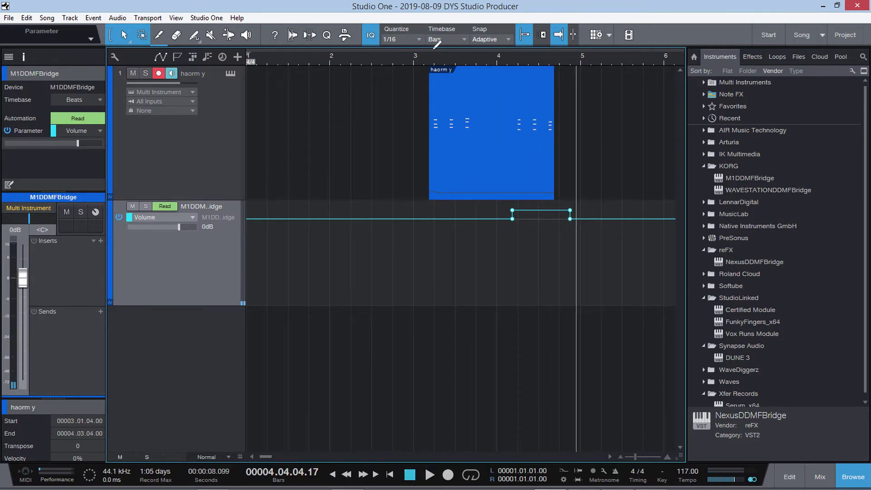
click(429, 54)
key(space)
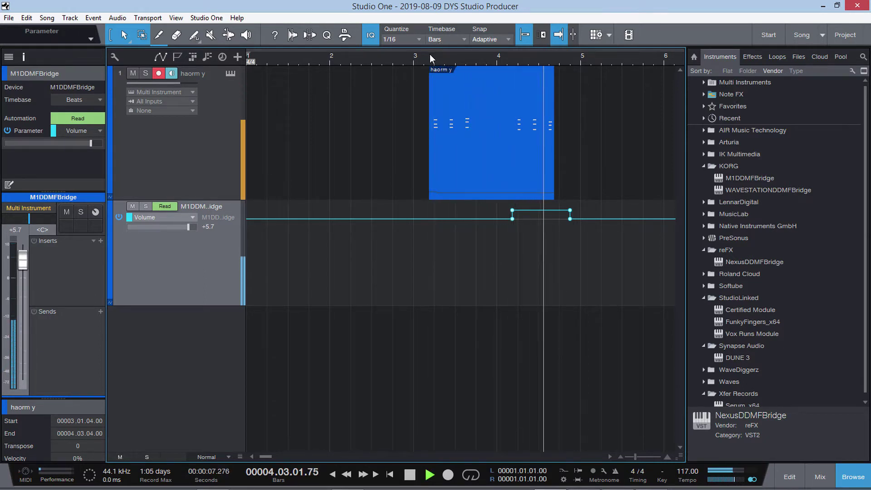
key(space)
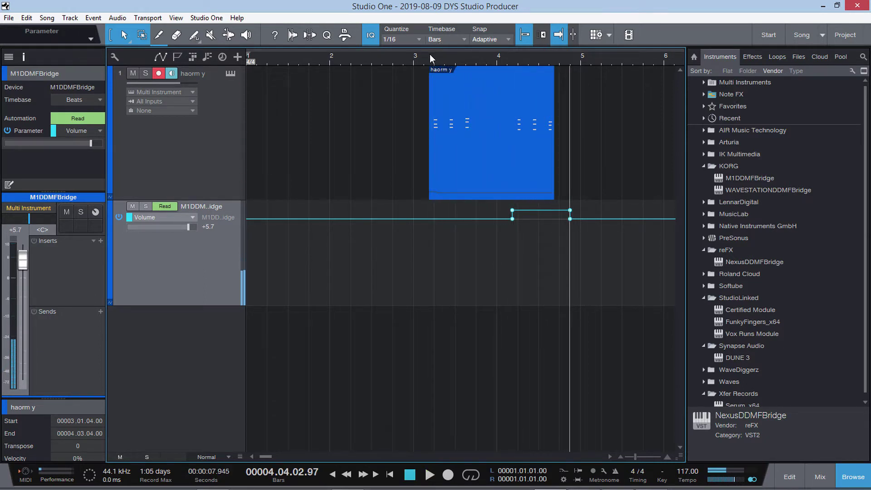
Open the M1DDMFBridge editor from the instrument track's Multi Instrument, close the Instruments window, and move the editor clear of the track headers.
click(193, 176)
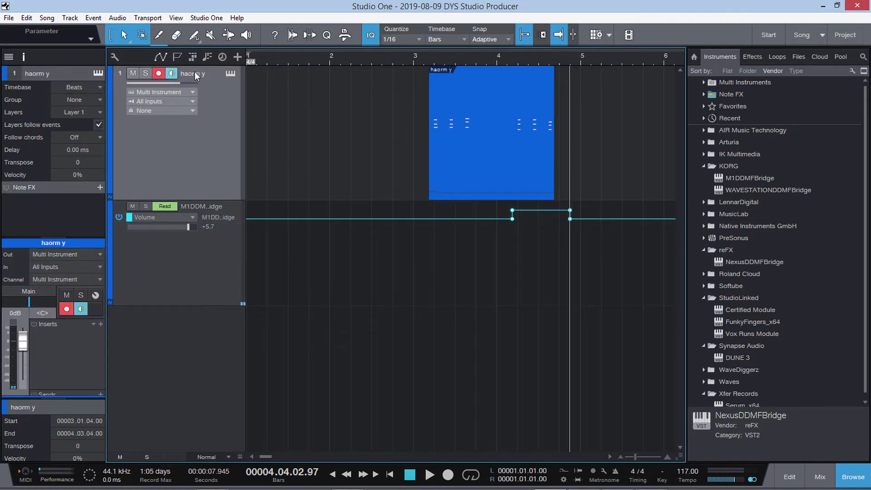
click(230, 73)
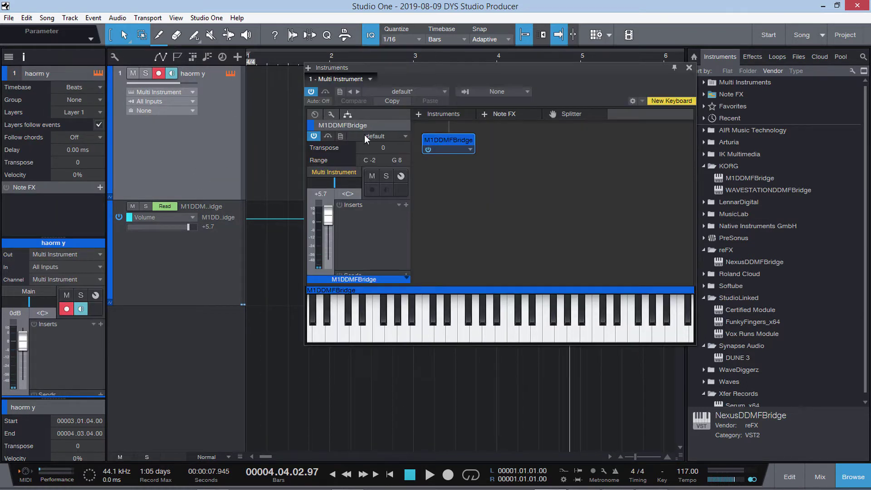
click(451, 146)
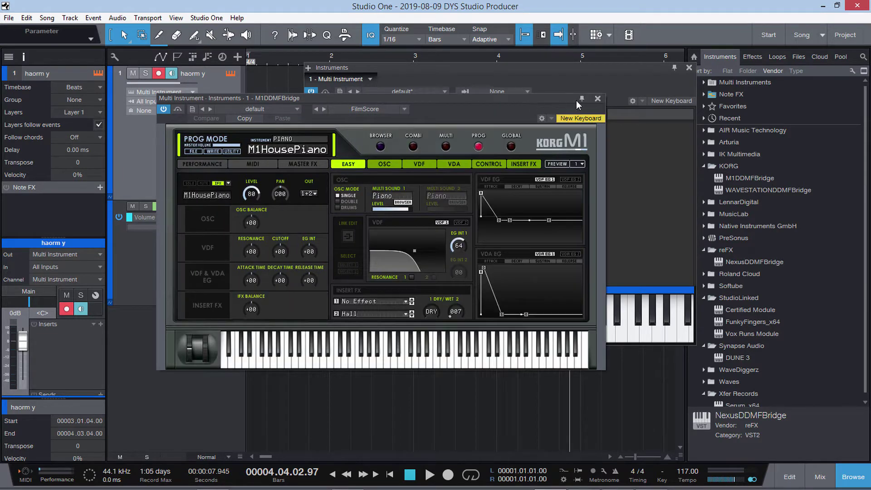
click(688, 68)
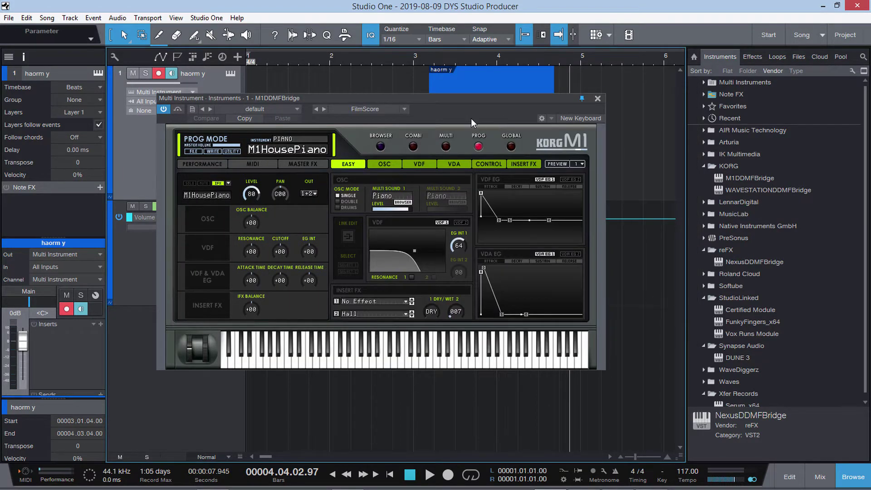
drag(453, 100, 539, 115)
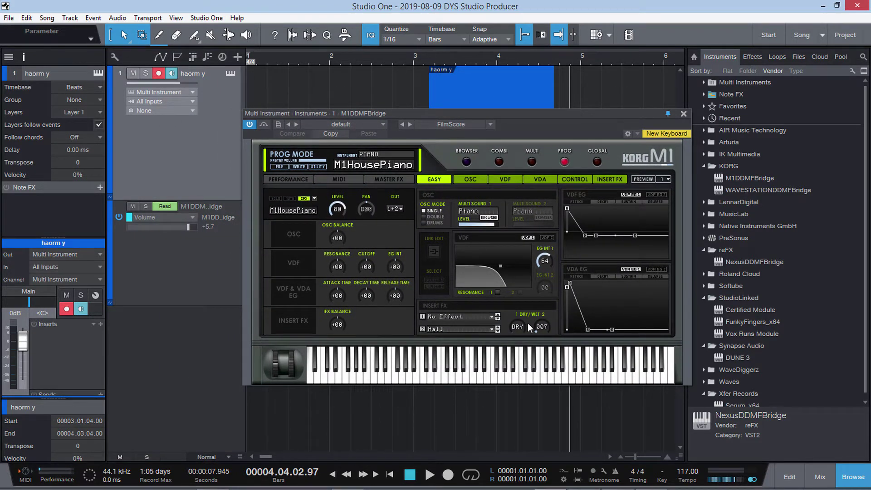
Set the M1's second insert effect dry/wet to DRY during playback, and replay briefly from bar 2 with autoscroll on.
key(space)
drag(527, 323, 544, 340)
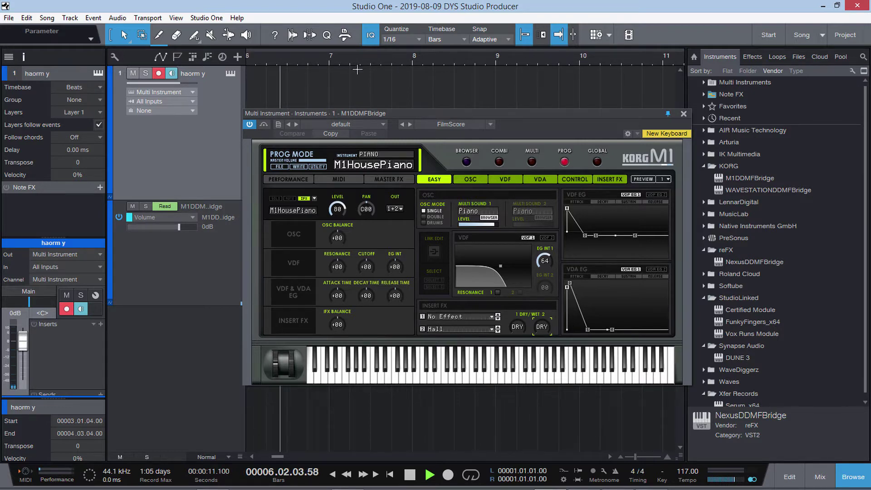
drag(279, 456, 267, 458)
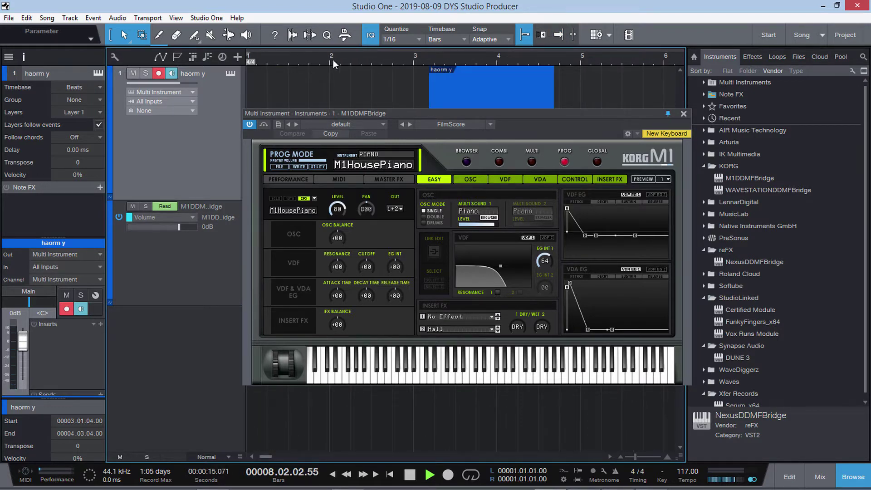
key(f)
click(366, 64)
key(space)
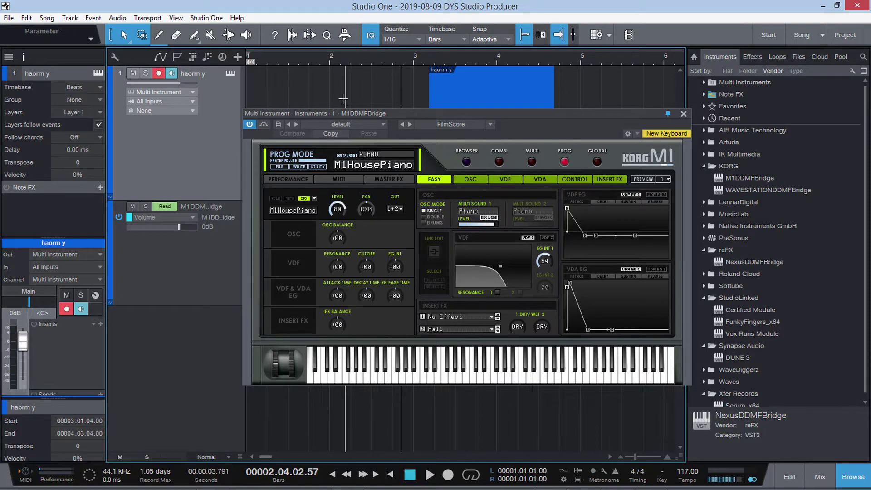
click(266, 128)
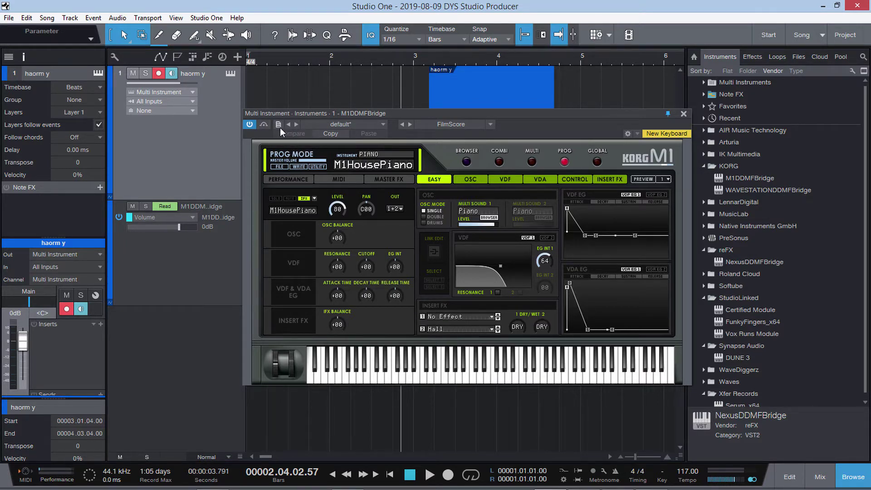
click(280, 127)
click(255, 156)
Close the M1DDMFBridge editor and remove the Volume automation track.
click(185, 263)
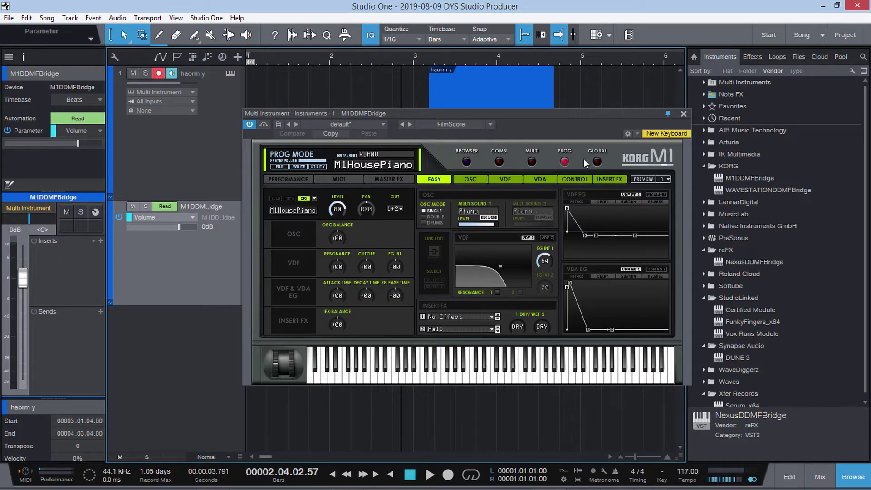
click(684, 113)
right_click(222, 263)
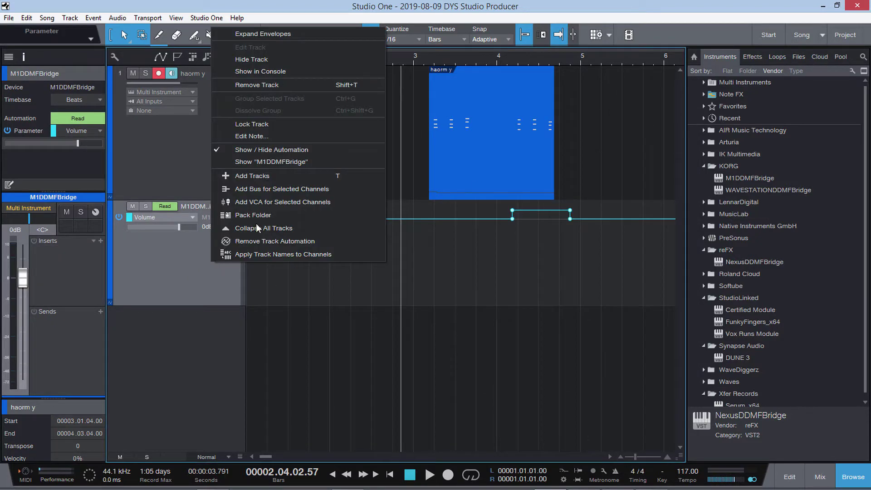
click(289, 85)
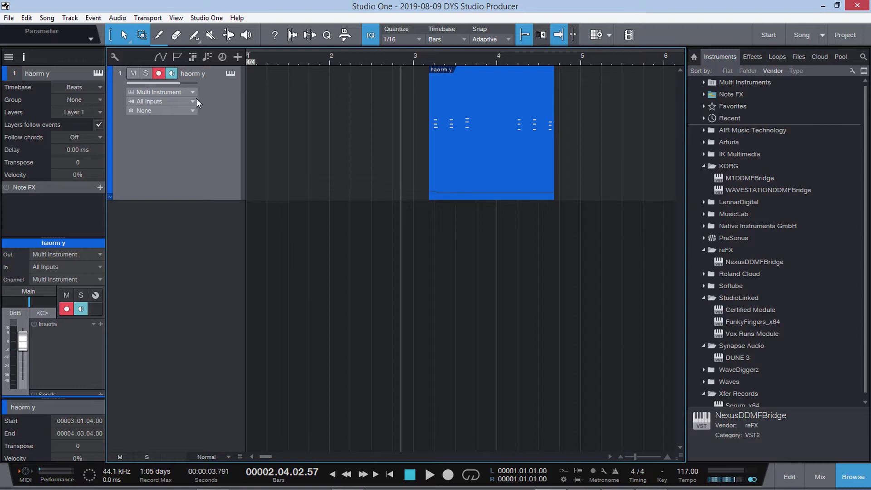
Open the track's instrument editor, undo the automation track removal, and select the instrument track.
click(230, 74)
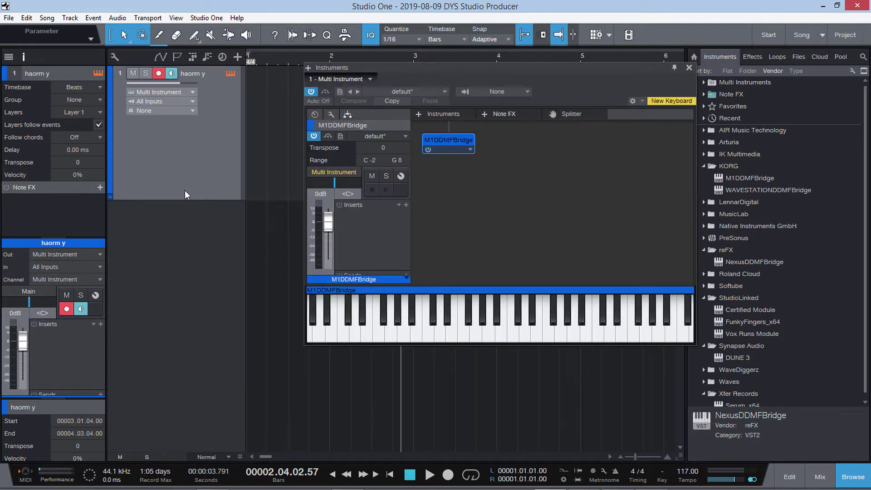
key(ctrl+z)
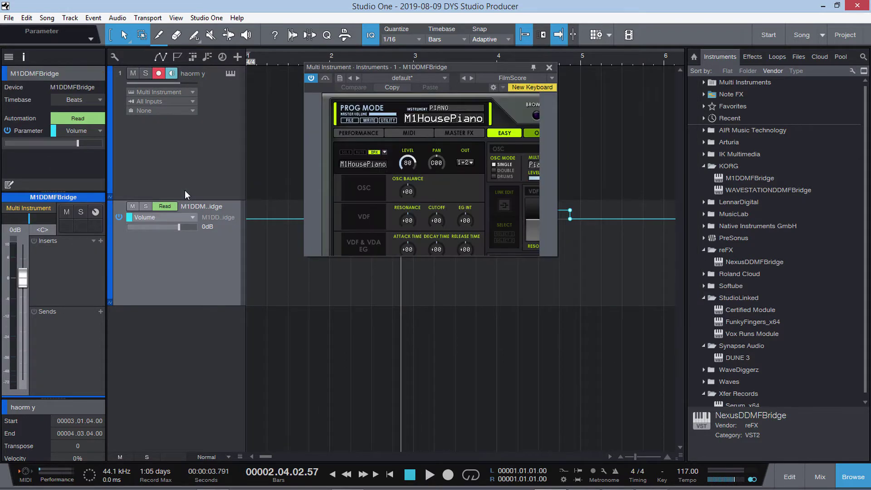
click(184, 190)
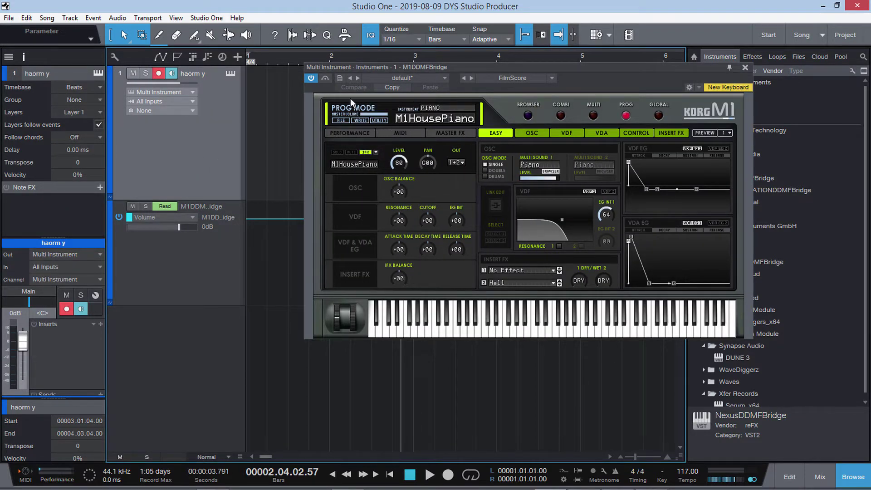
Remove the restored Volume automation track and close the M1DDMFBridge editor.
click(209, 261)
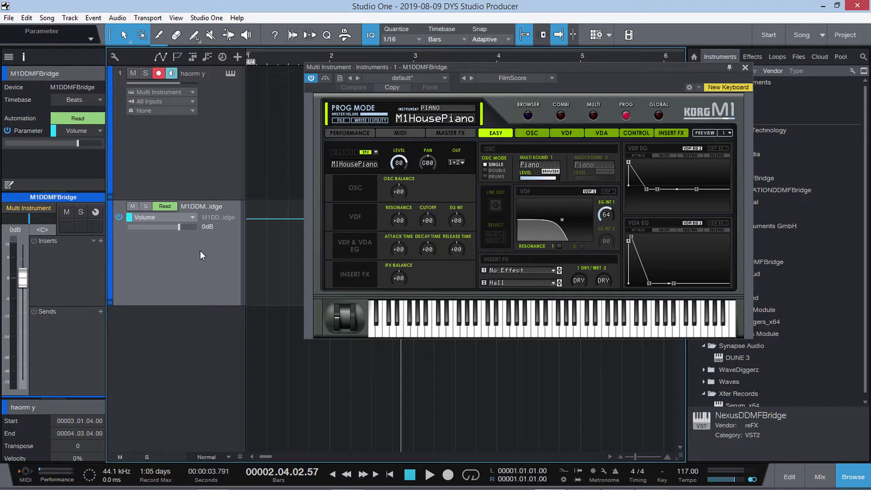
right_click(188, 250)
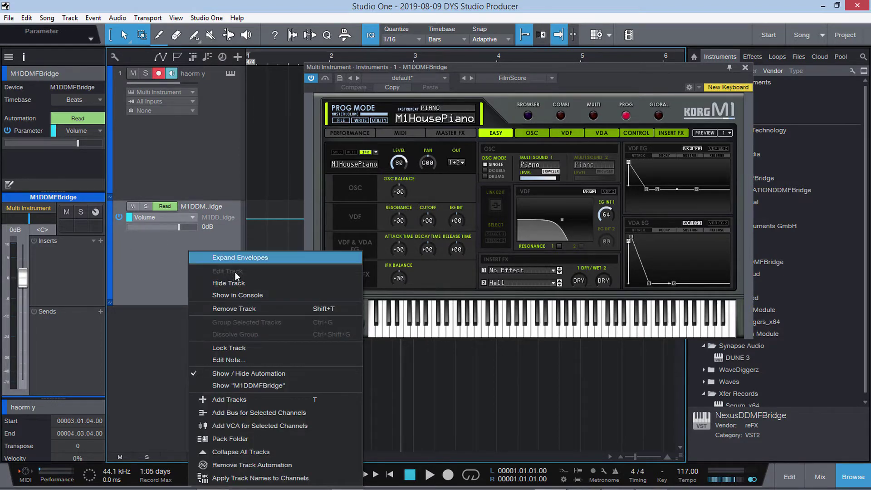
click(247, 309)
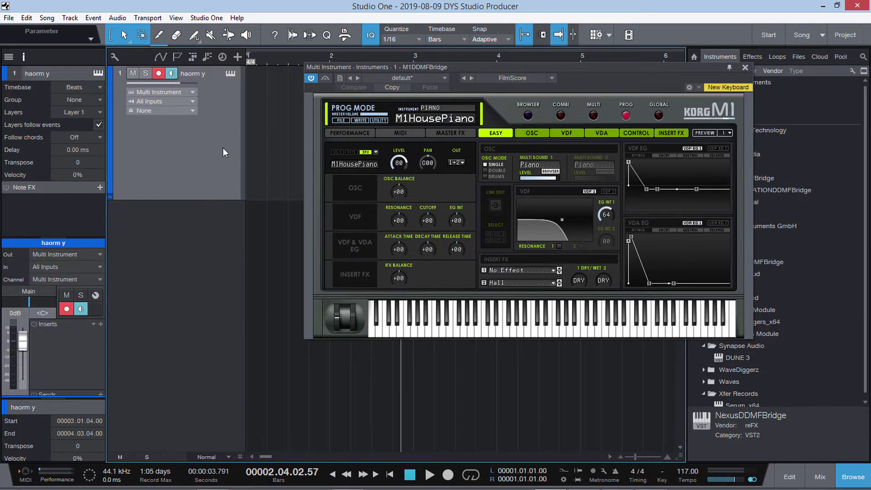
click(745, 67)
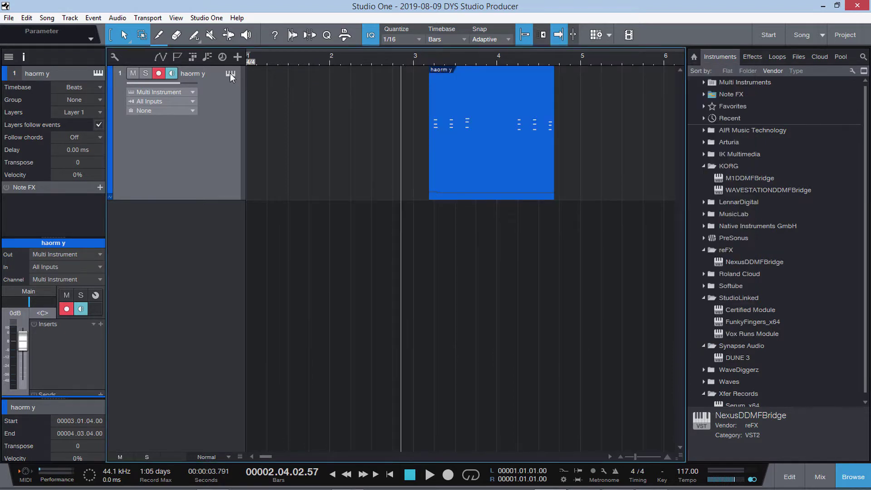
Open the Multi Instrument window, move it below the track header, and set its automation mode to Write.
click(231, 74)
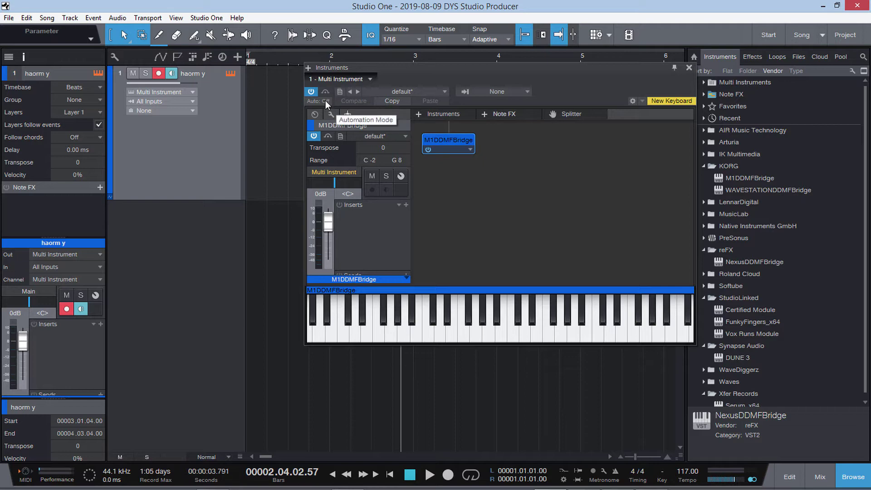
drag(432, 66, 232, 180)
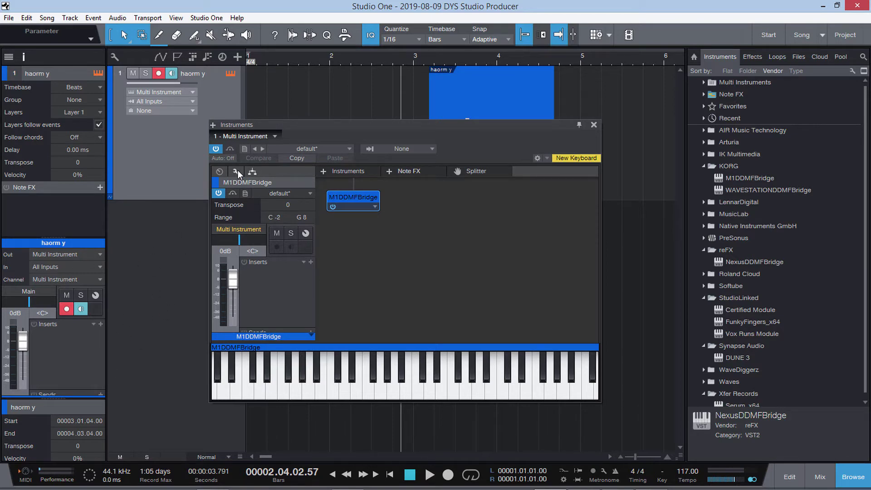
drag(331, 131, 239, 146)
click(141, 173)
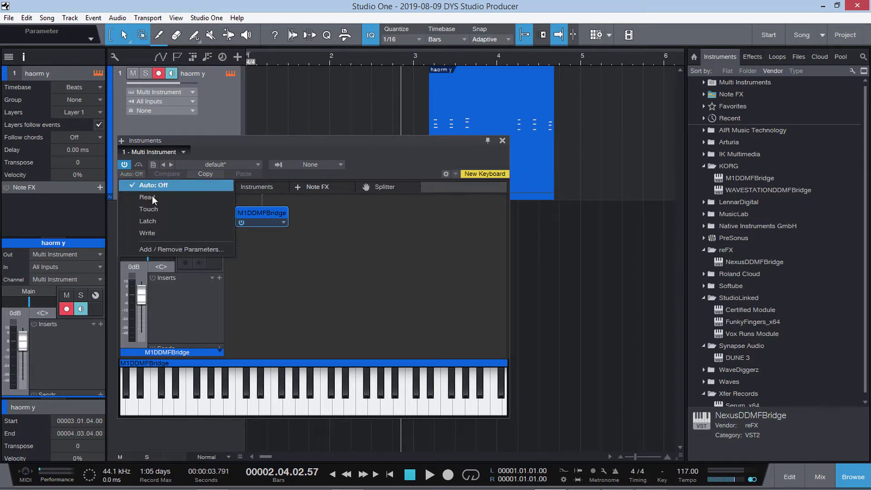
click(159, 233)
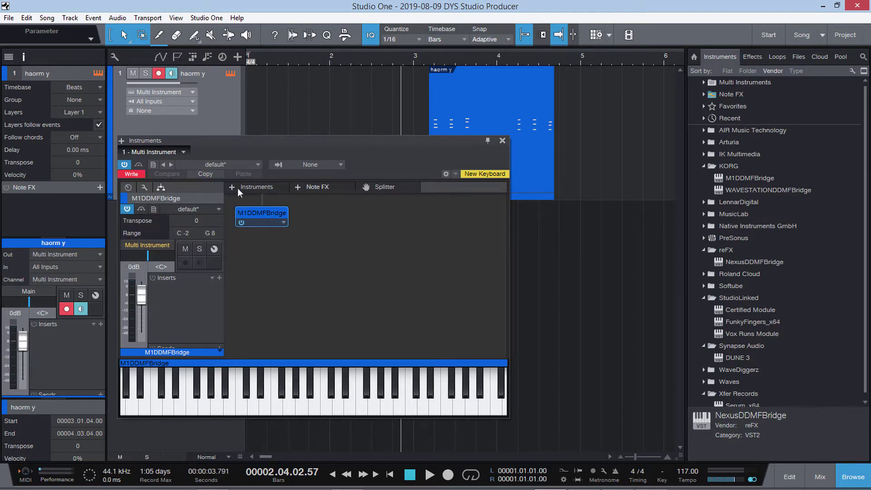
Open the M1DDMFBridge editor and raise the second insert effect's dry/wet amount to 009 during playback in Write mode.
double_click(253, 211)
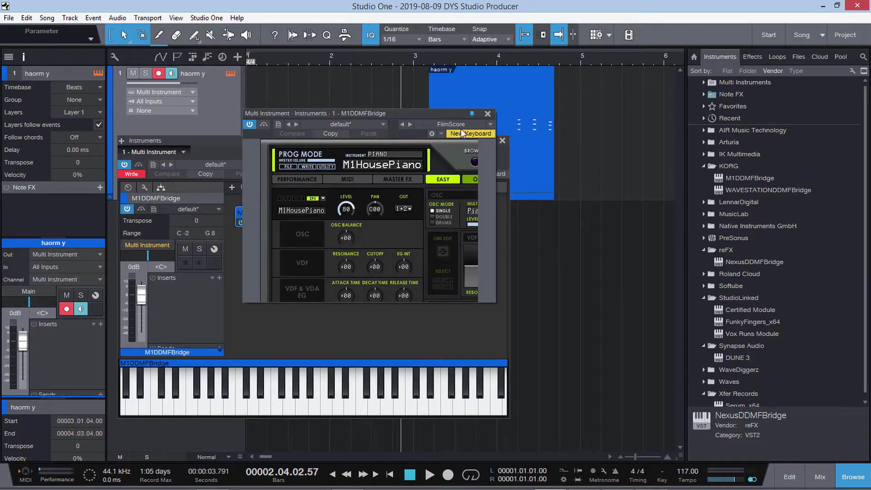
drag(447, 118, 290, 116)
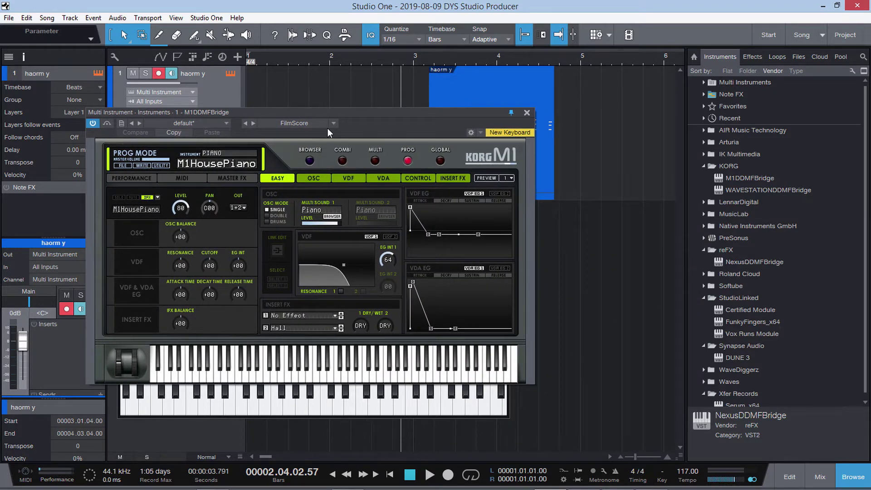
key(space)
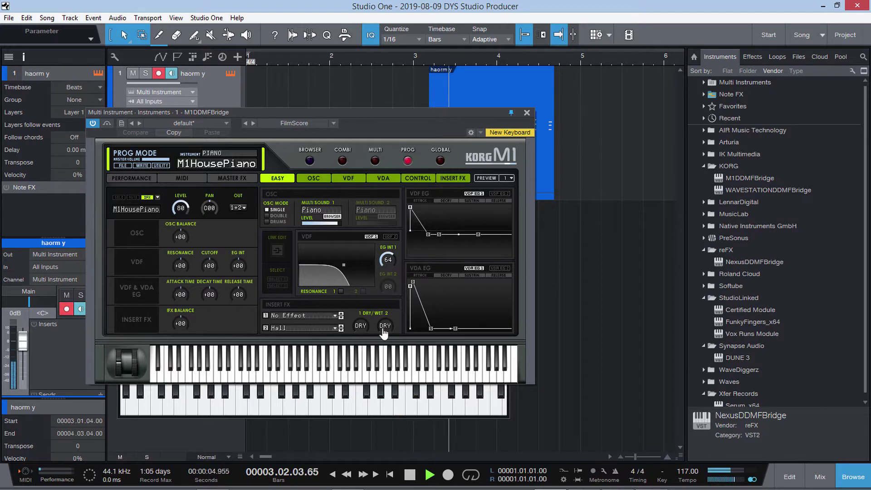
drag(385, 330, 388, 287)
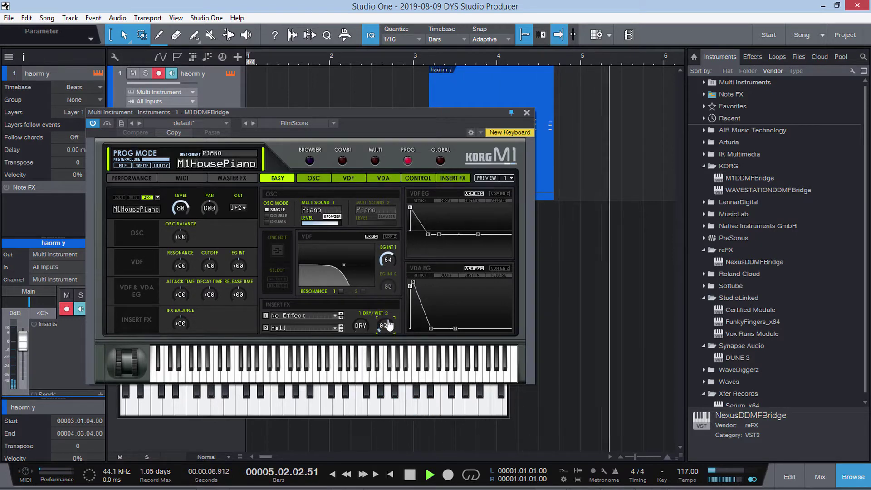
click(395, 58)
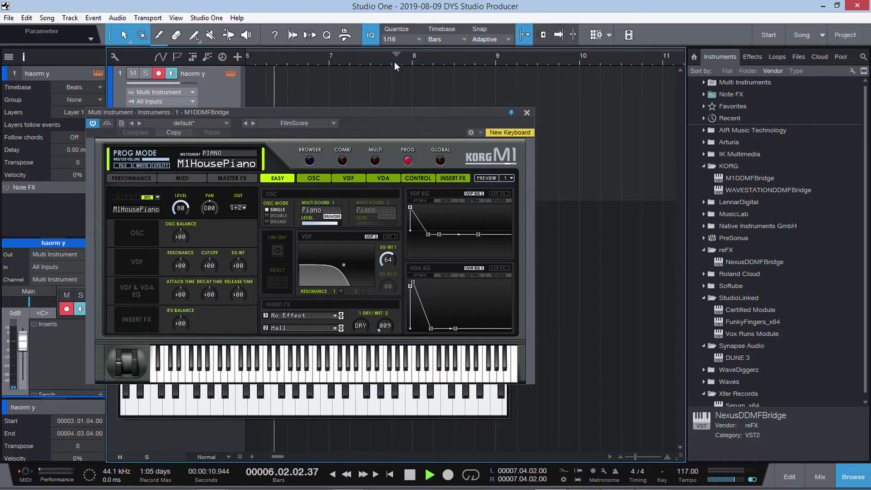
key(space)
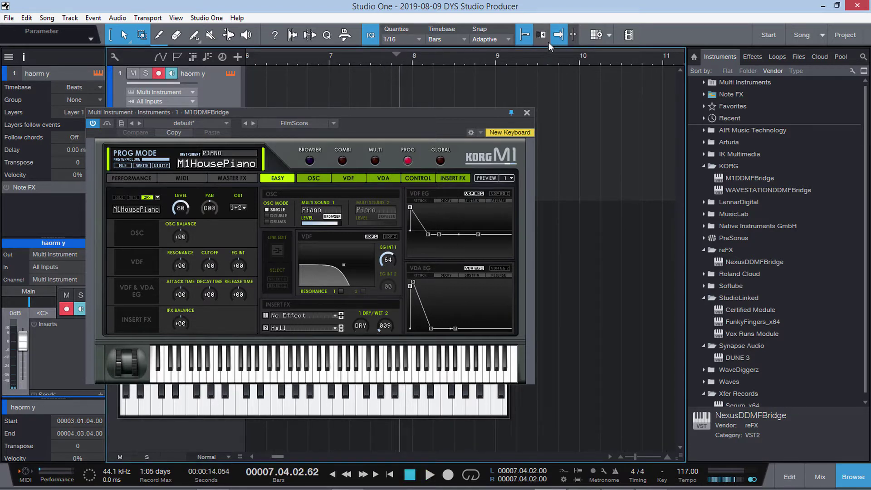
Move the M1DDMFBridge editor aside, set the Multi Instrument's automation to Read, and play the part from bar 2.
drag(273, 460, 261, 459)
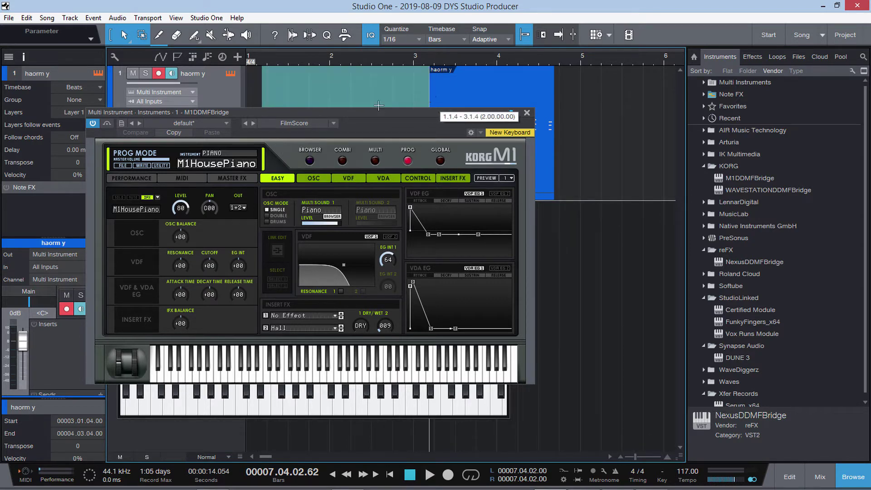
drag(272, 112, 514, 115)
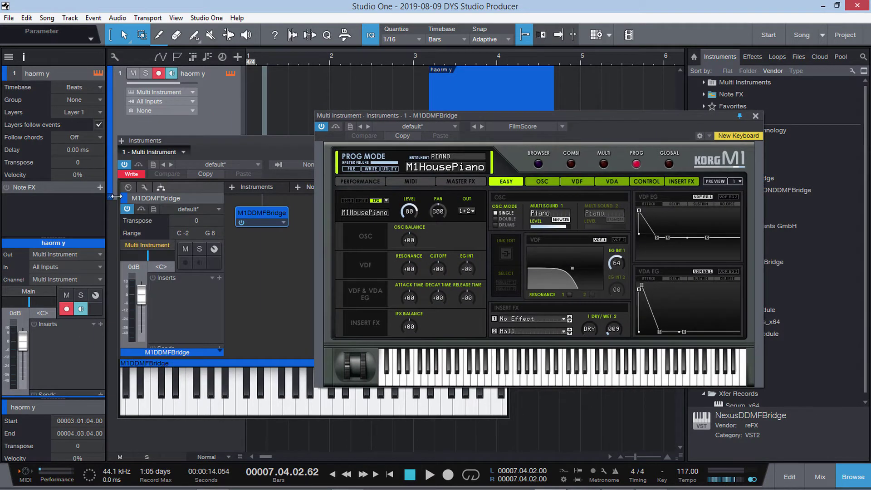
click(136, 174)
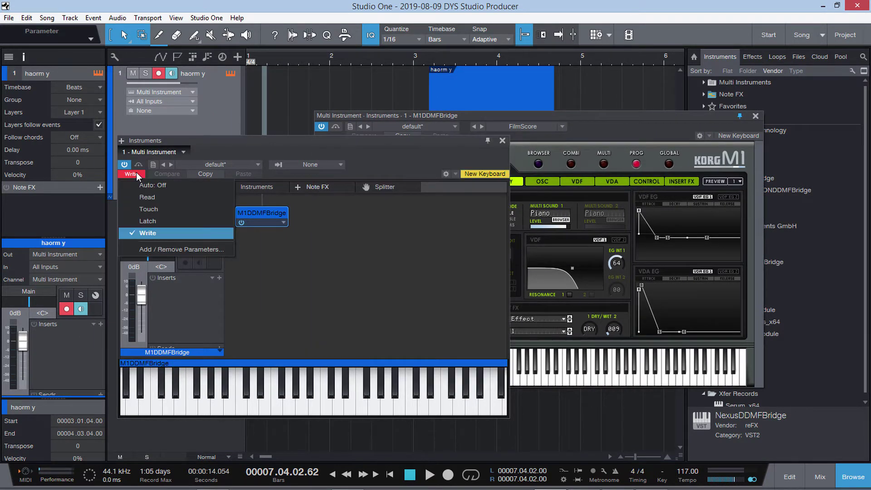
click(147, 197)
click(379, 54)
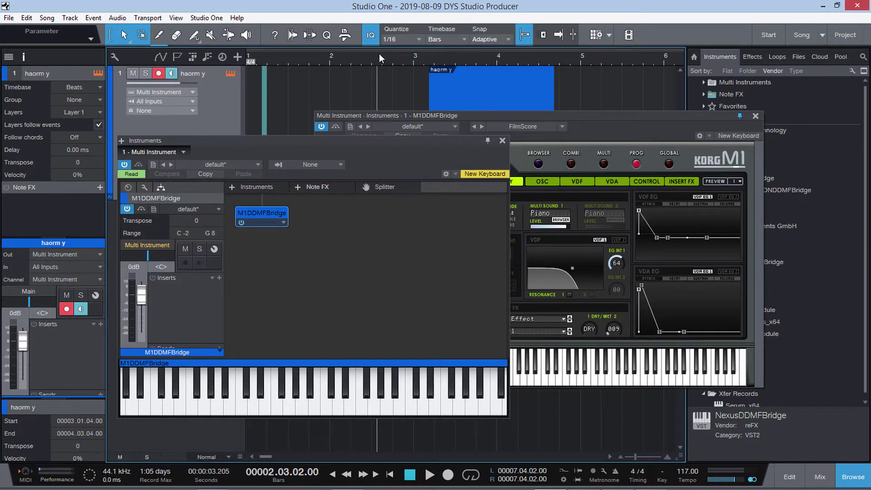
key(space)
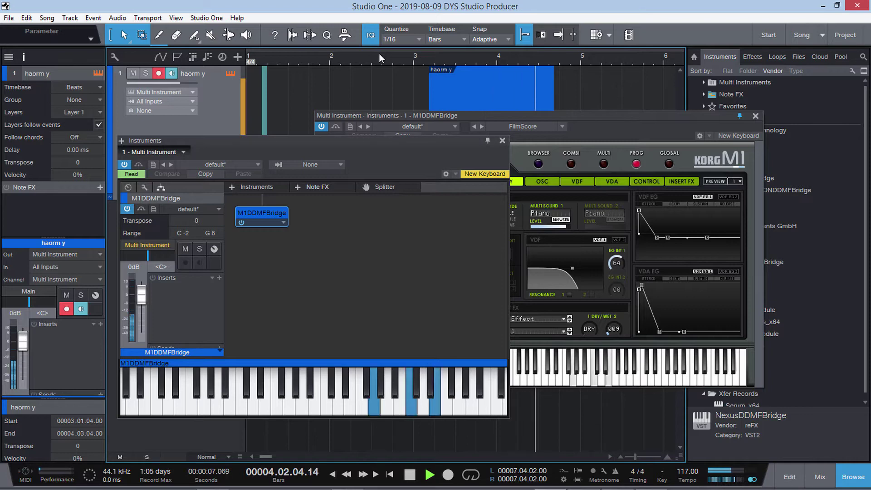
key(space)
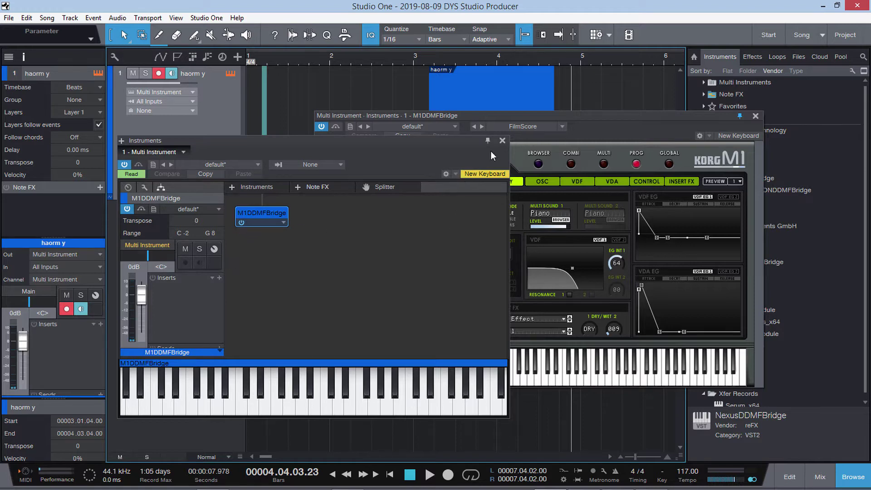
Close both instrument windows and remove the track together with its instrument.
click(502, 141)
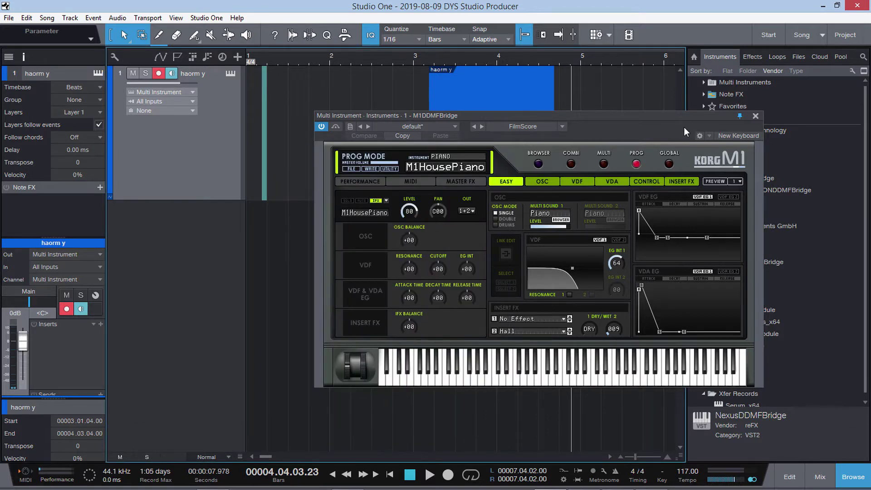
click(755, 117)
right_click(214, 168)
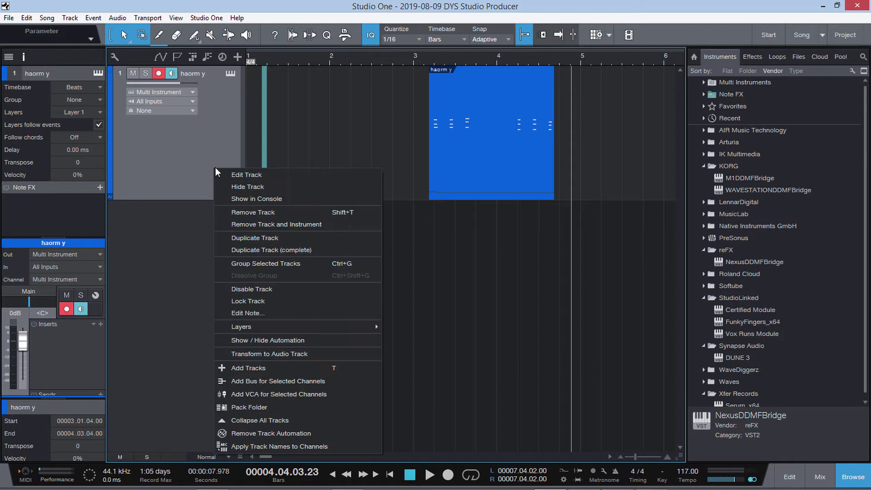
click(282, 229)
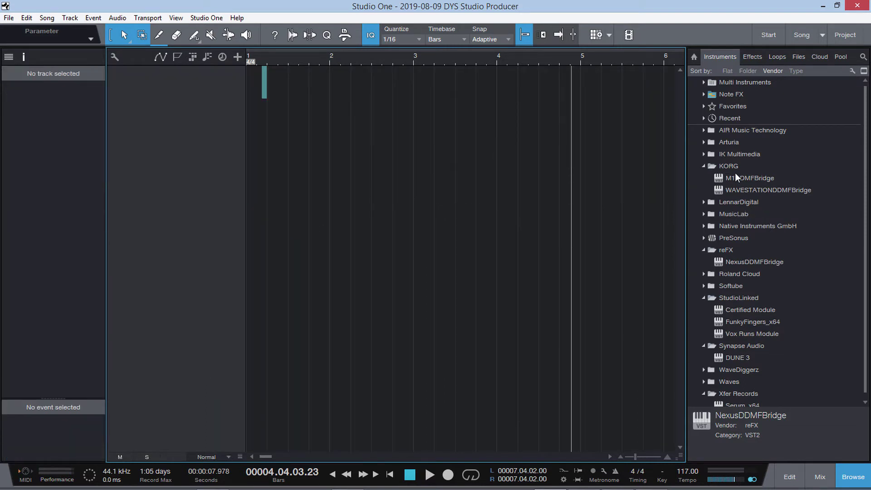
Add an M1DDMFBridge instrument track and record a short part on it, starting in bar 1.
drag(737, 178, 330, 182)
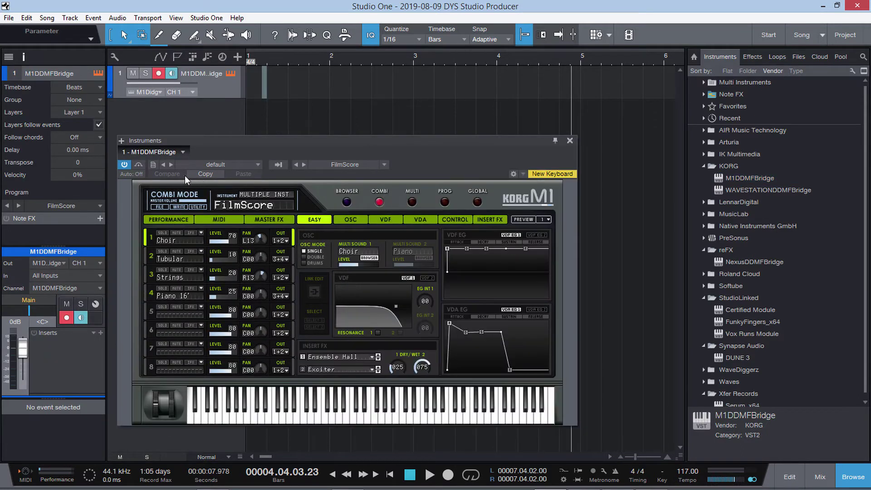
click(260, 55)
key(KP_Multiply)
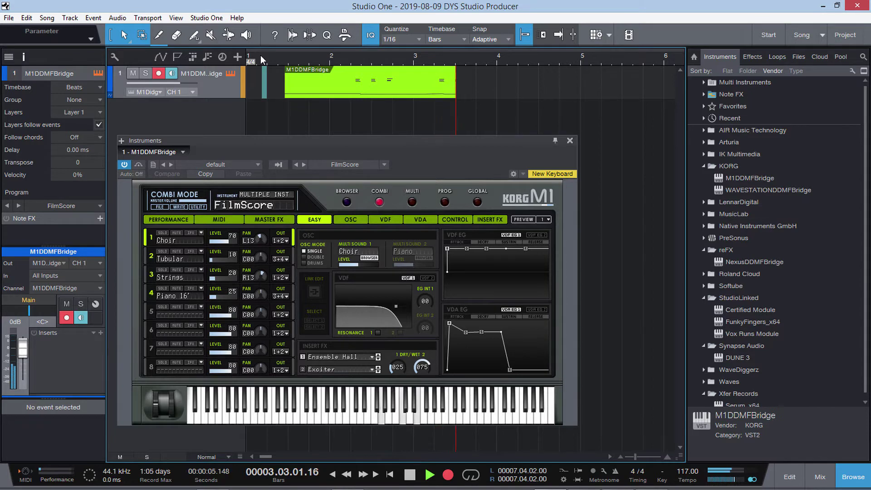
key(space)
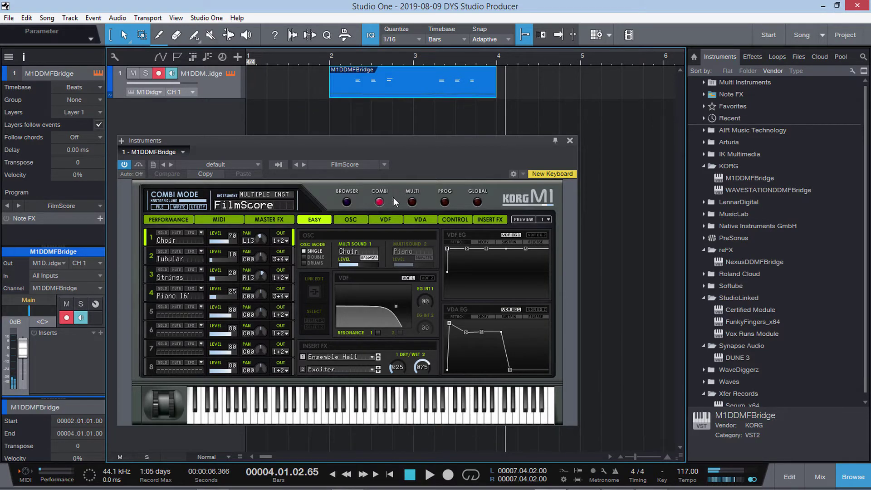
Load the M1HousePiano program in Prog mode and play the recorded part from bar 2.
click(444, 203)
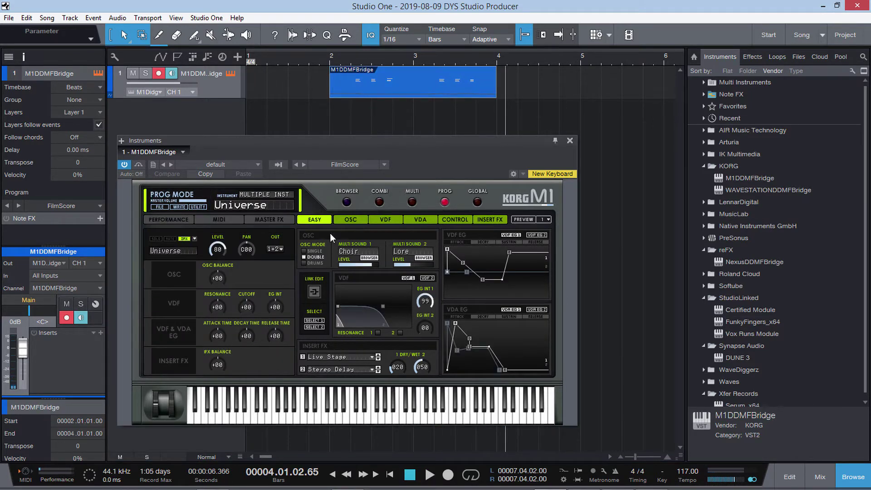
click(347, 203)
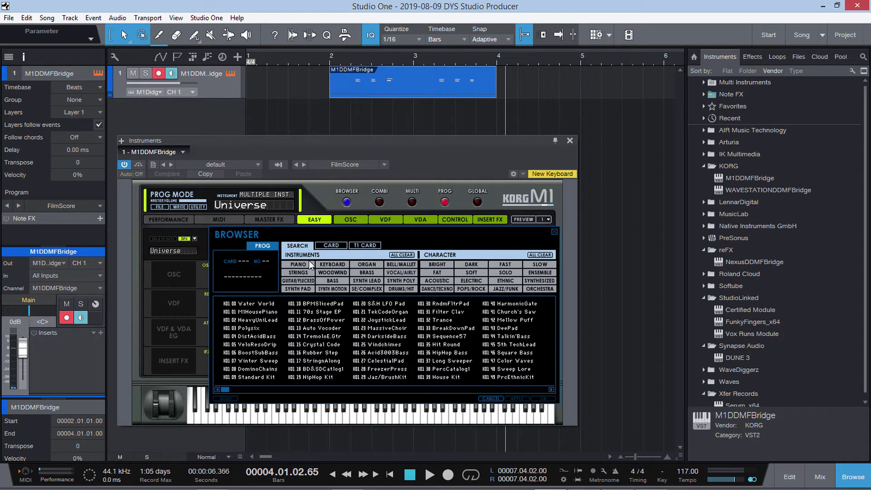
click(298, 265)
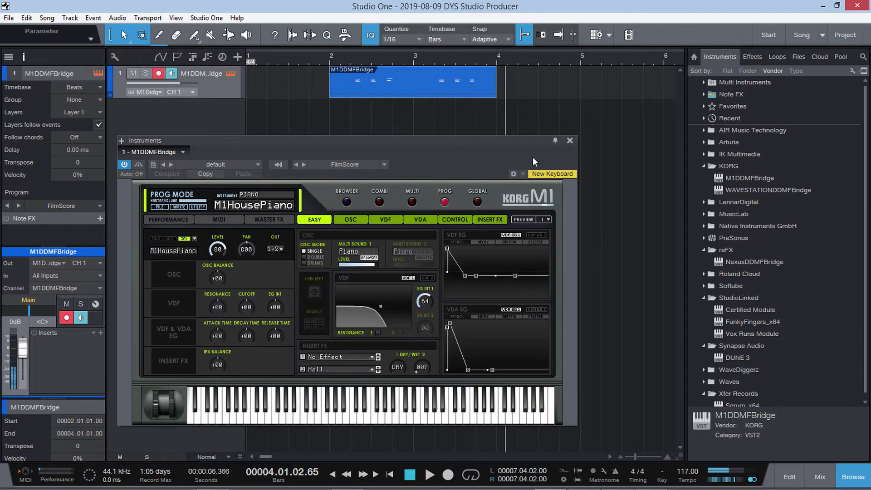
click(331, 59)
key(space)
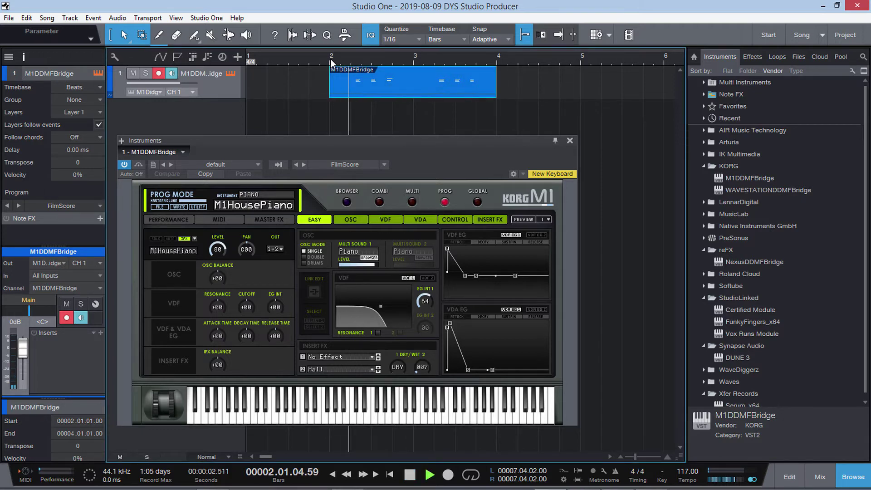
key(space)
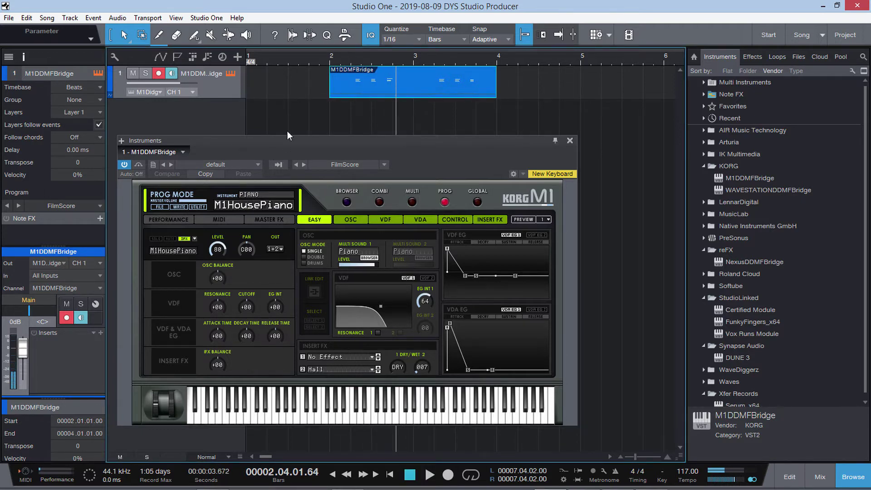
Set the M1DDMFBridge automation to Write and adjust the second insert effect's dry/wet amount to DRY during playback from bar 1.
click(283, 59)
click(139, 175)
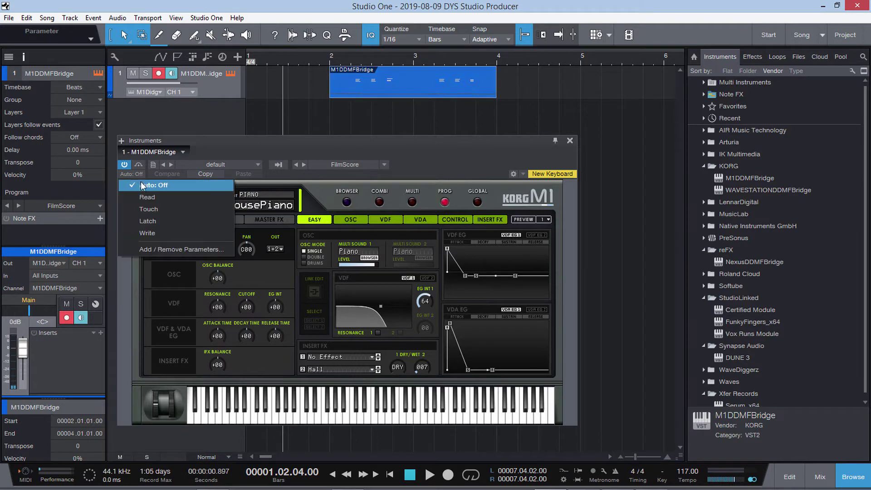
click(147, 232)
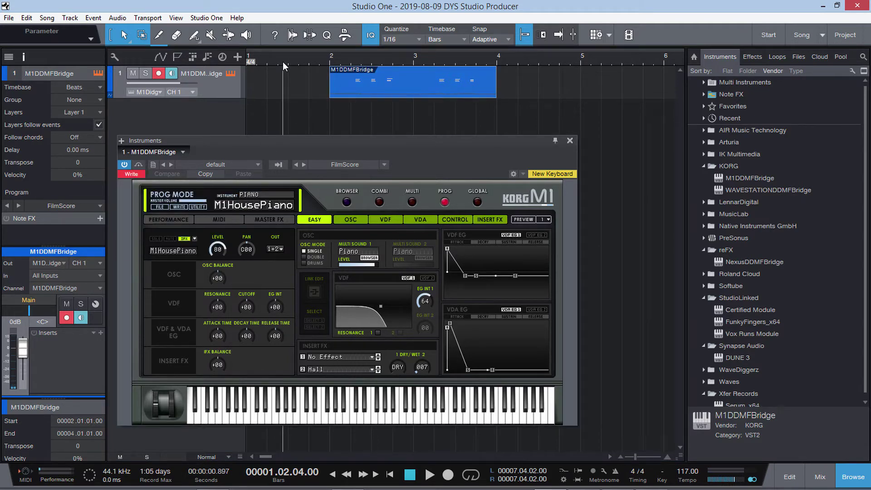
key(space)
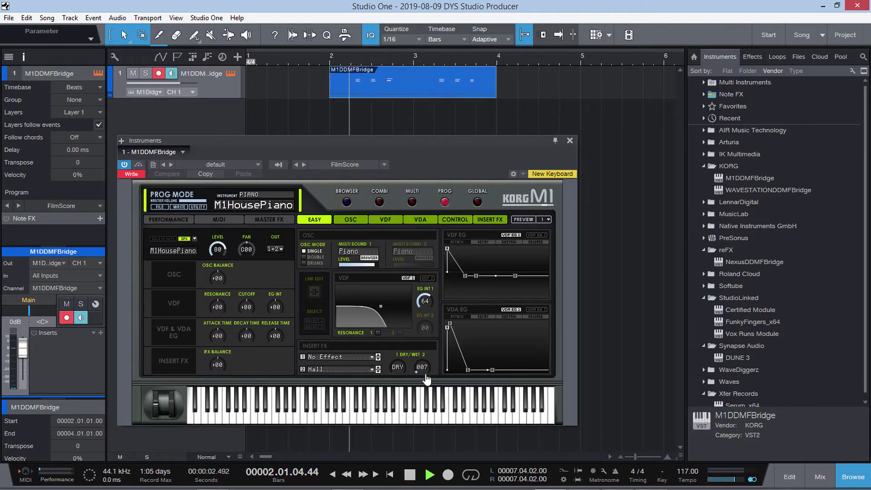
mouse_move(427, 379)
mouse_down()
mouse_move(427, 357)
mouse_move(426, 381)
mouse_up()
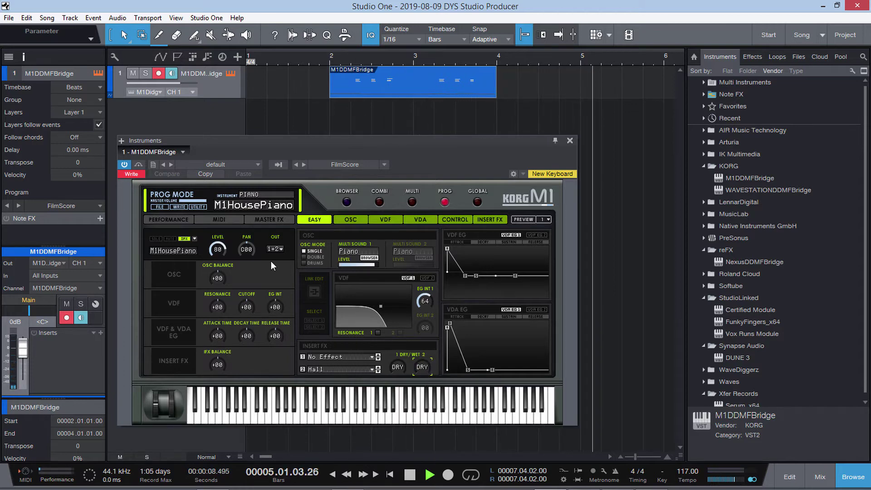
Set the M1DDMFBridge automation to Read, stop playback, and replay the recorded part from bar 2.
click(131, 174)
click(145, 194)
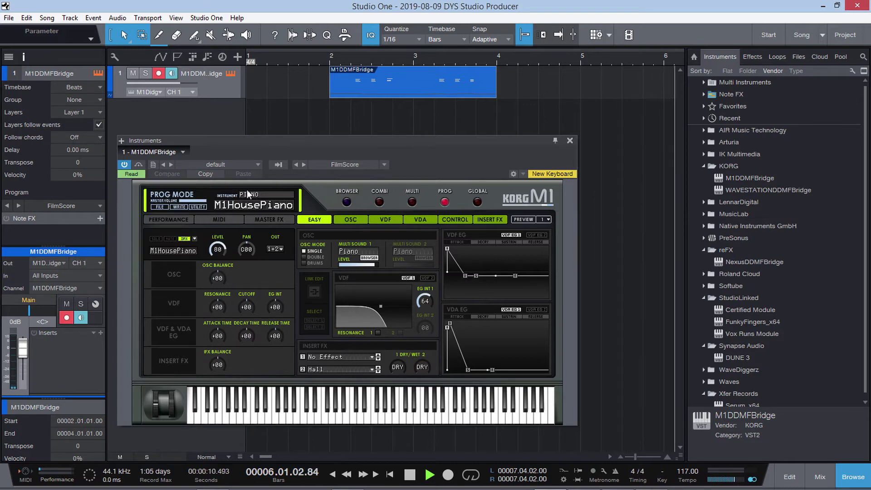
key(space)
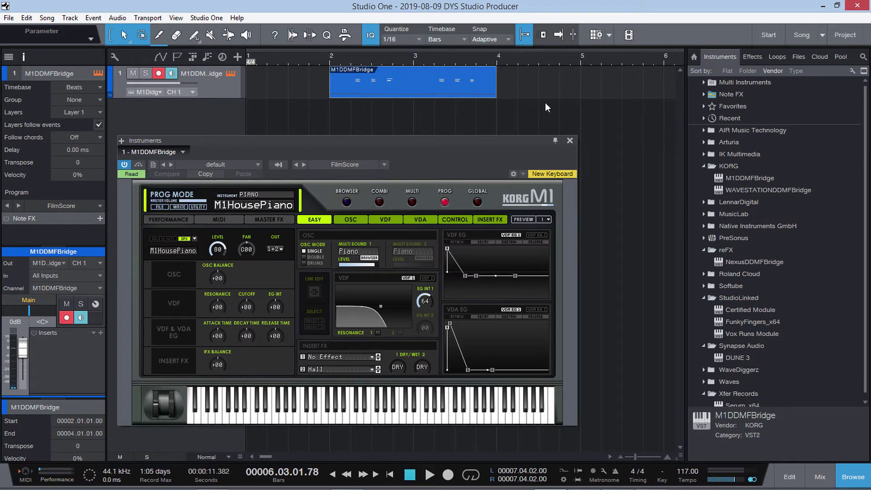
click(444, 56)
click(482, 58)
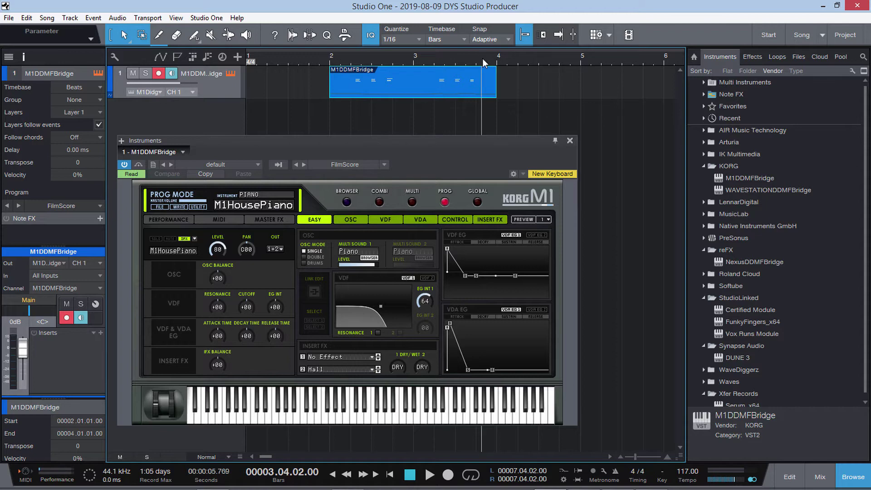
drag(483, 59, 329, 58)
key(space)
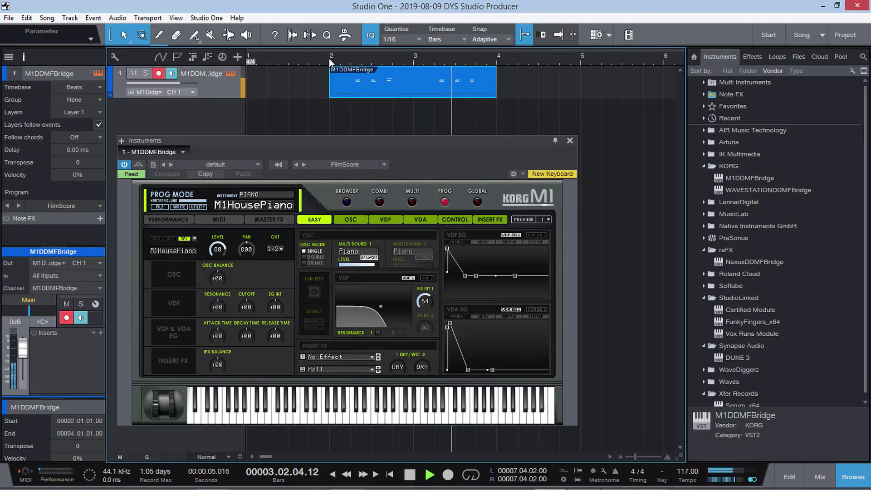
key(space)
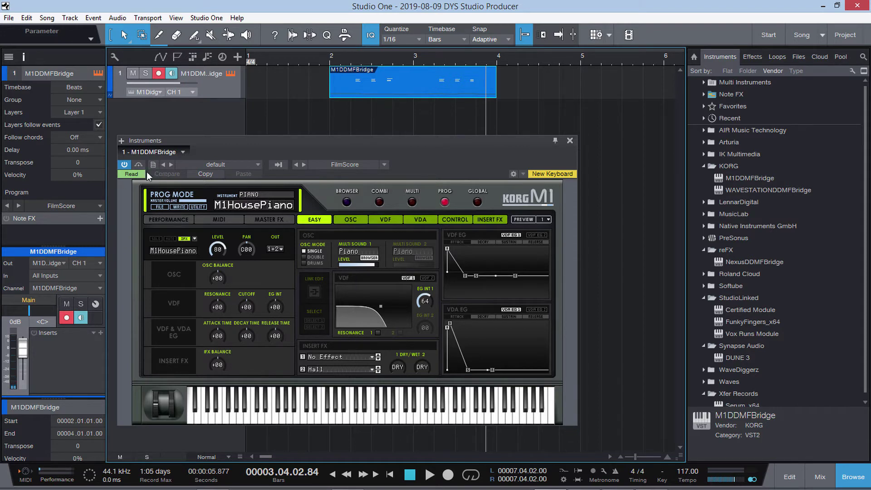
Remove the M1DDMFBridge track with its instrument and add a NexusDDMFBridge instrument track.
right_click(227, 103)
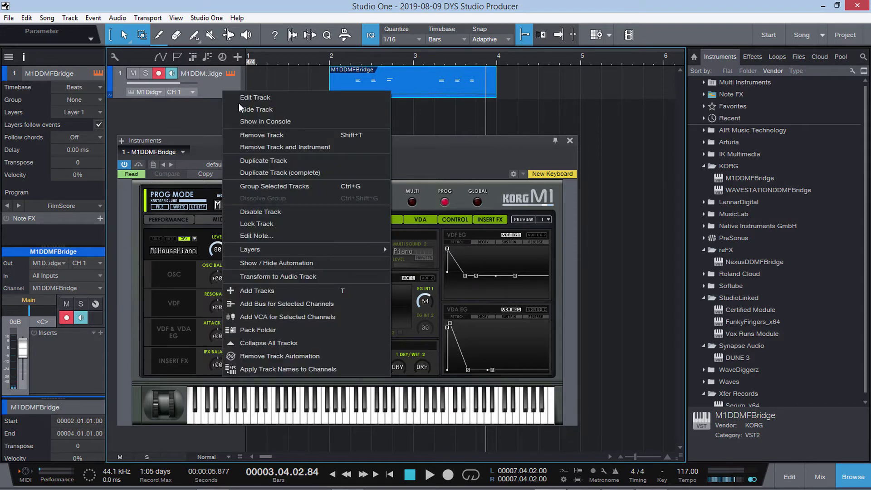
click(284, 145)
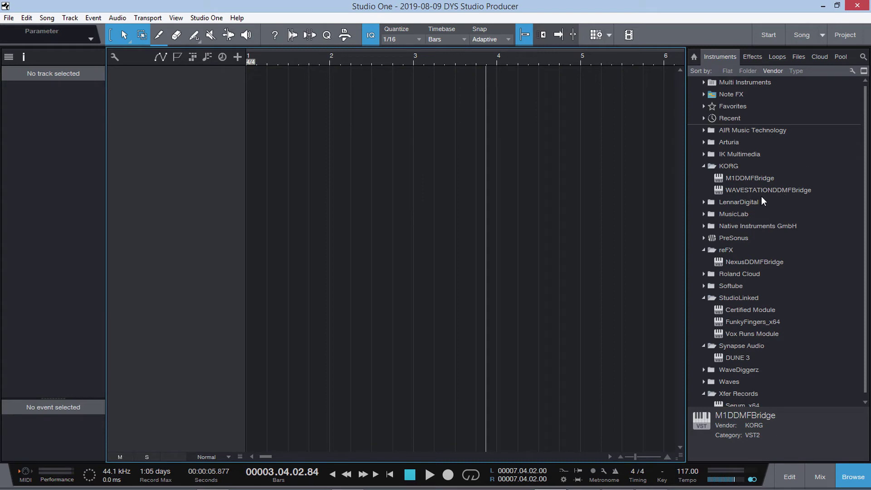
drag(751, 262, 261, 212)
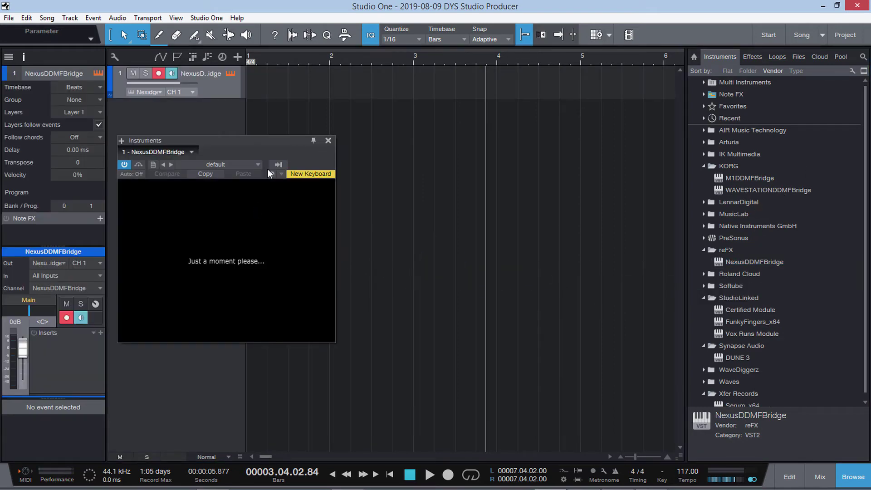
Close the NexusDDMFBridge window and remove its track together with the instrument.
drag(265, 140, 390, 121)
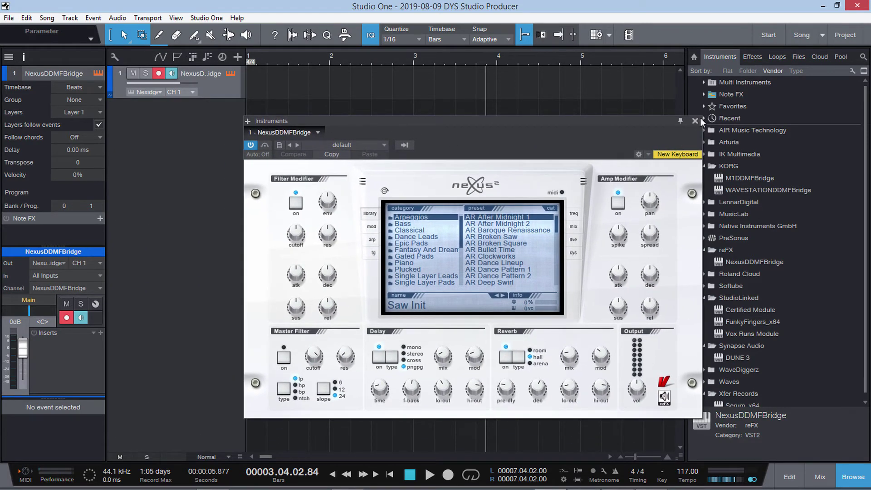
click(694, 120)
right_click(235, 94)
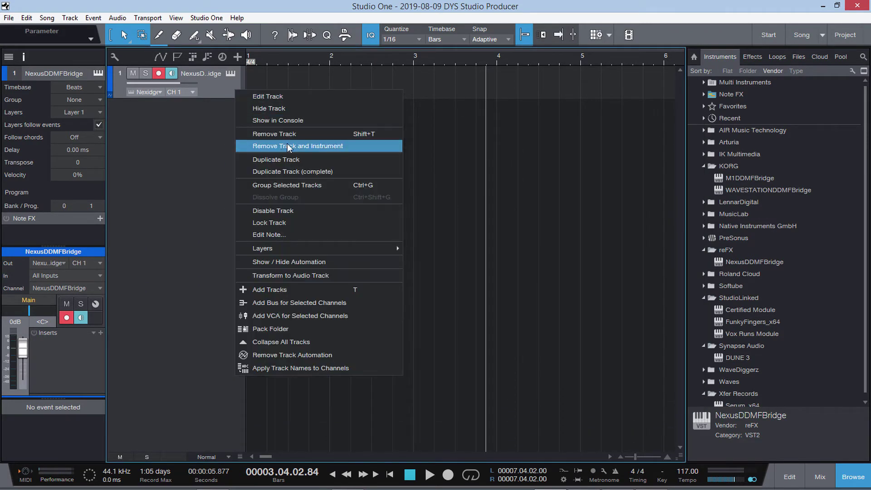
click(294, 145)
Browse the instruments by vendor and add an FM8 instrument track from Native Instruments GmbH.
click(705, 241)
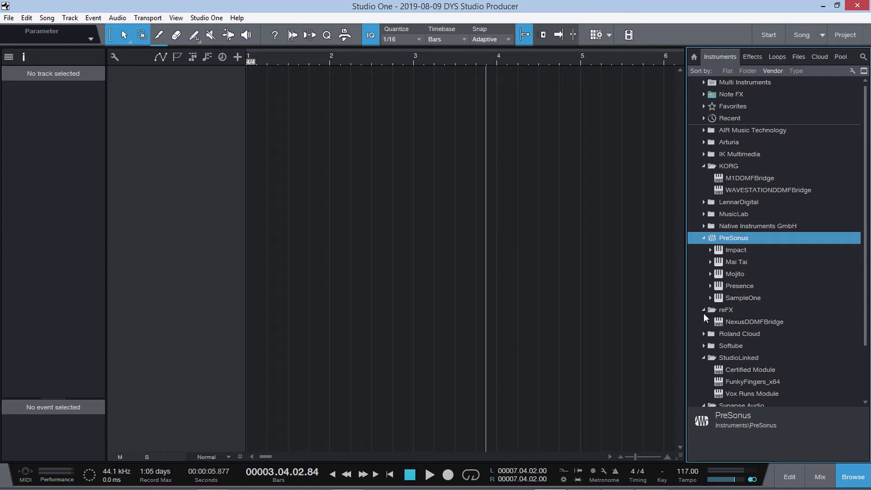
click(703, 227)
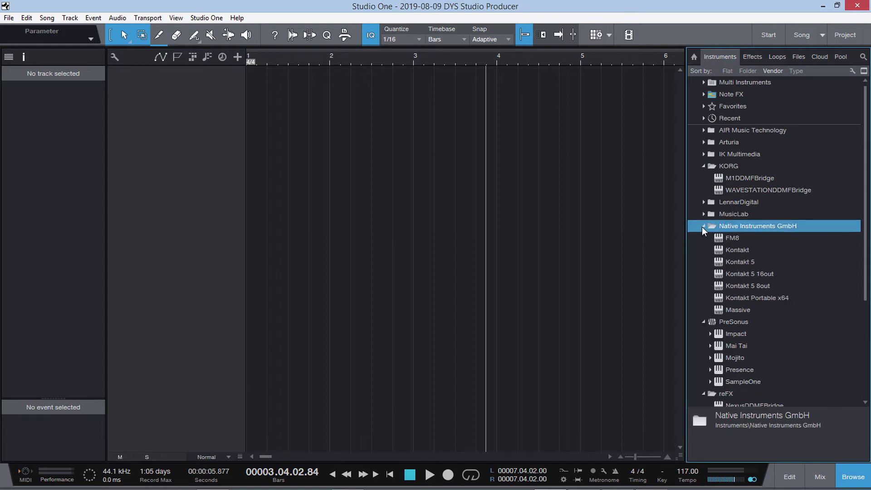
click(705, 167)
click(702, 150)
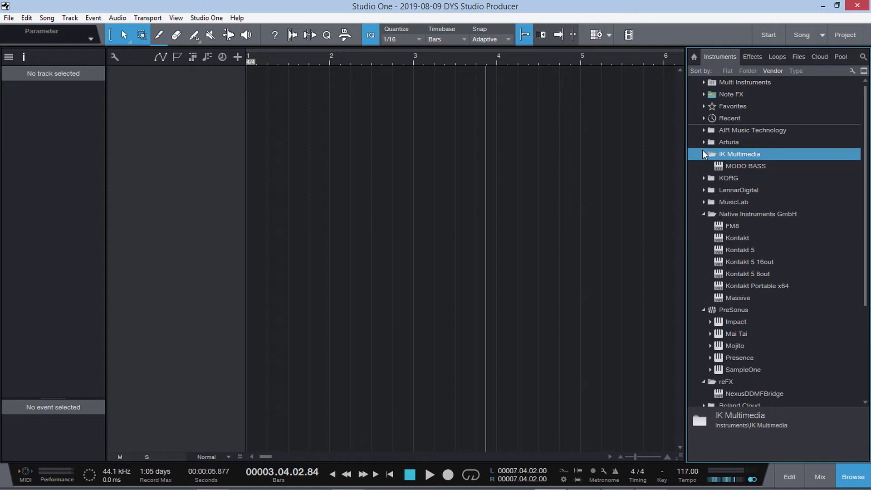
click(702, 133)
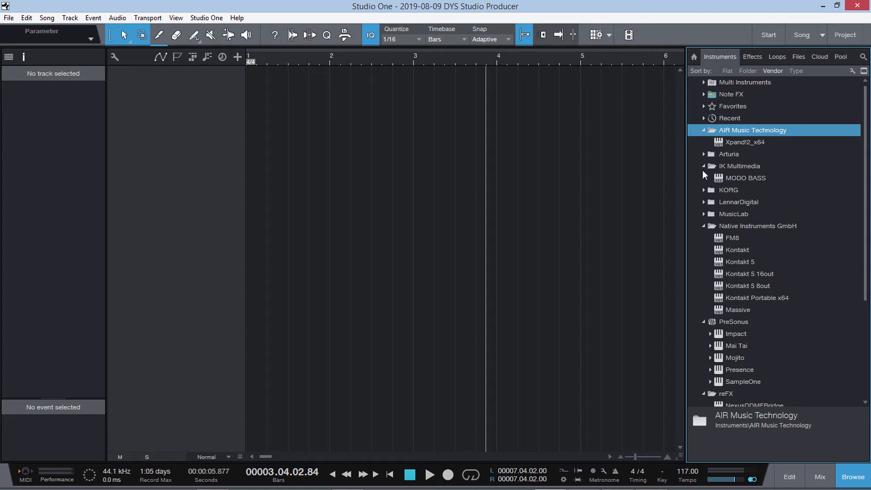
scroll(739, 167, down, 5)
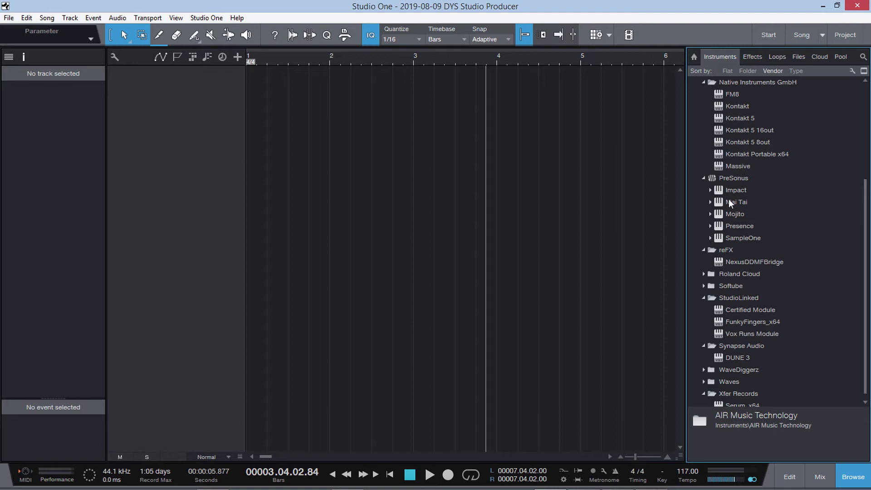
scroll(729, 196, up, 2)
drag(739, 160, 436, 215)
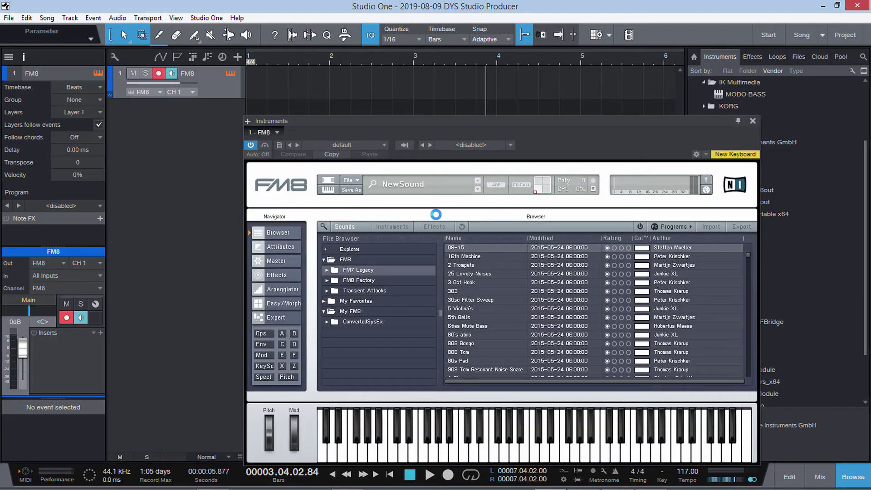
Load the 2 Trompets sound in FM8 and lower its Chorus/Delay time to 41.
click(467, 268)
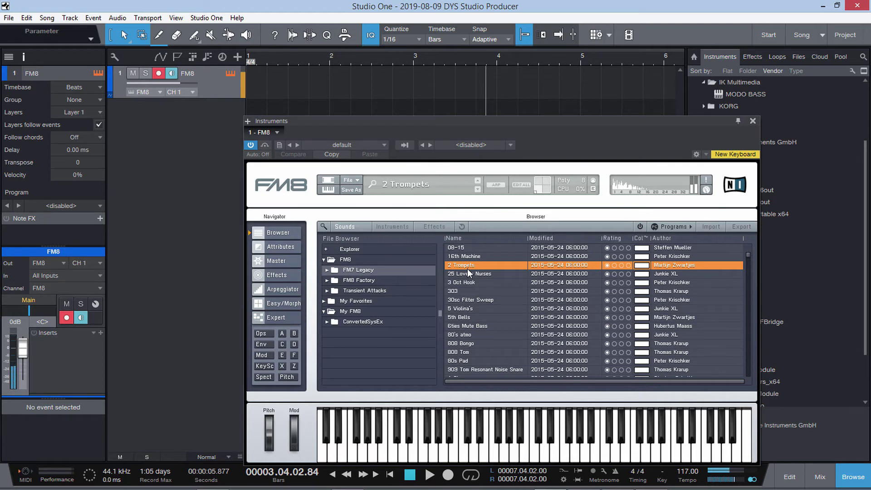
click(277, 275)
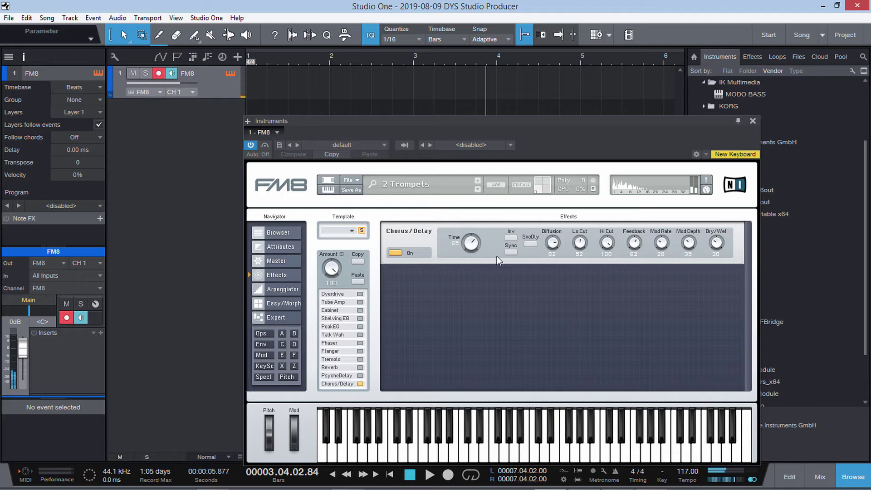
drag(475, 245, 495, 361)
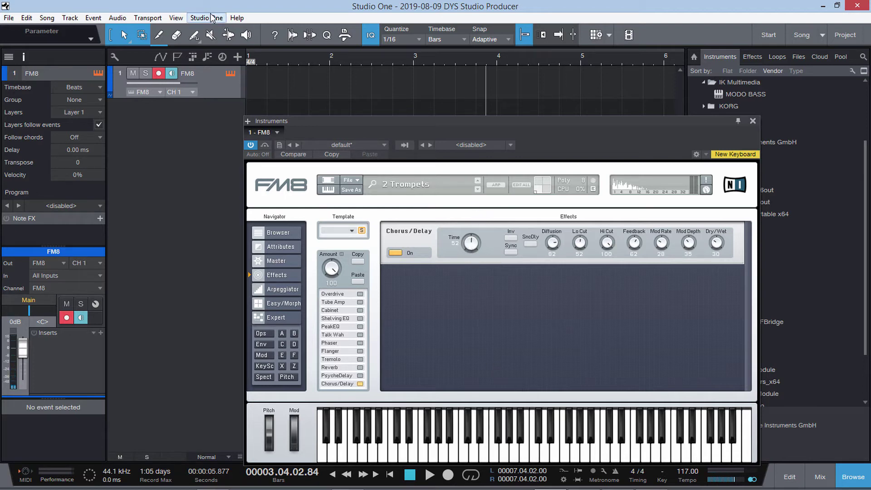
Record a short part on the FM8 track, starting from bar 1 and stopping in bar 4.
click(262, 57)
scroll(467, 246, down, 4)
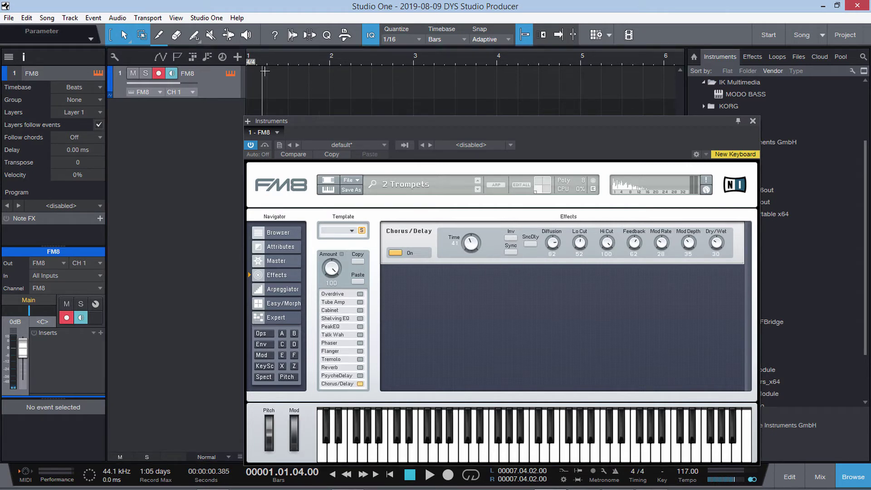
key(KP_Multiply)
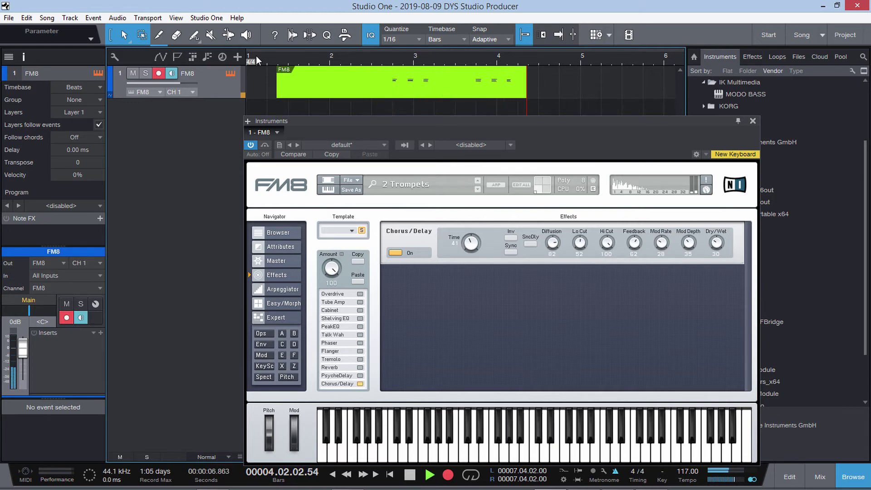
key(space)
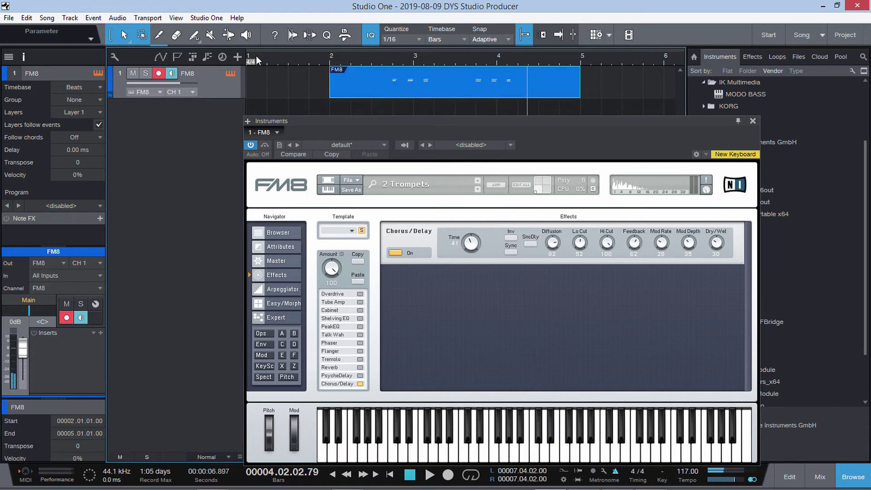
Place the playhead at the start of bar 2 and set the FM8 automation to Write.
click(367, 57)
click(334, 53)
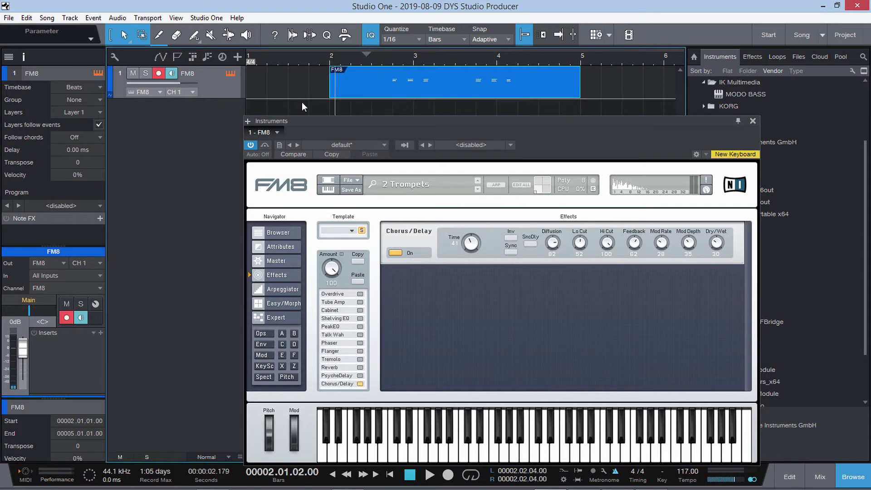
click(265, 151)
click(287, 211)
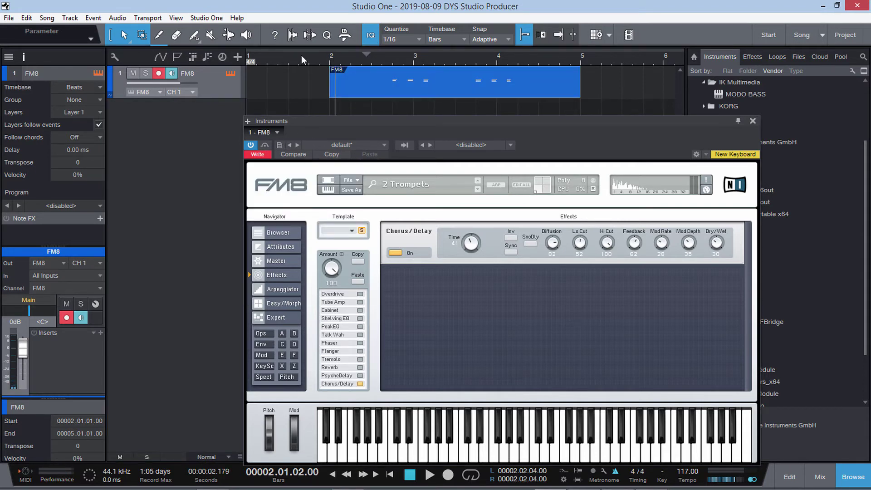
Write delay time automation by moving the Chorus/Delay time during playback from before bar 2, ending at 20.
key(space)
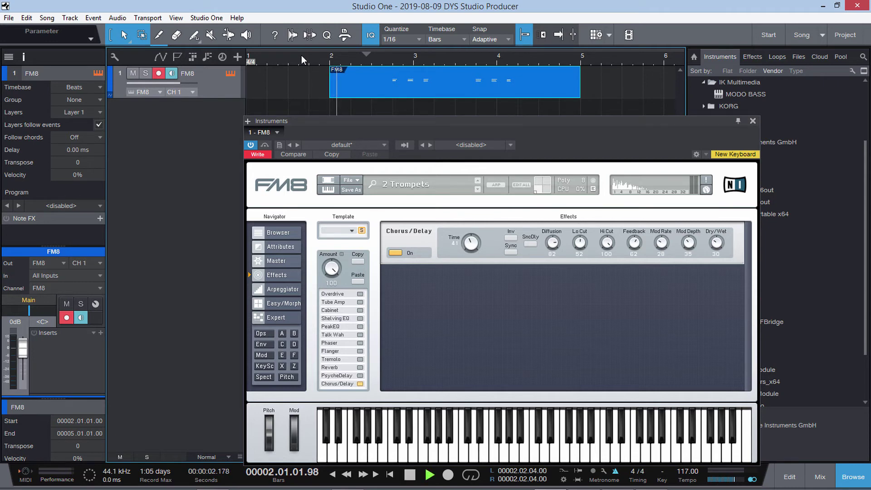
key(space)
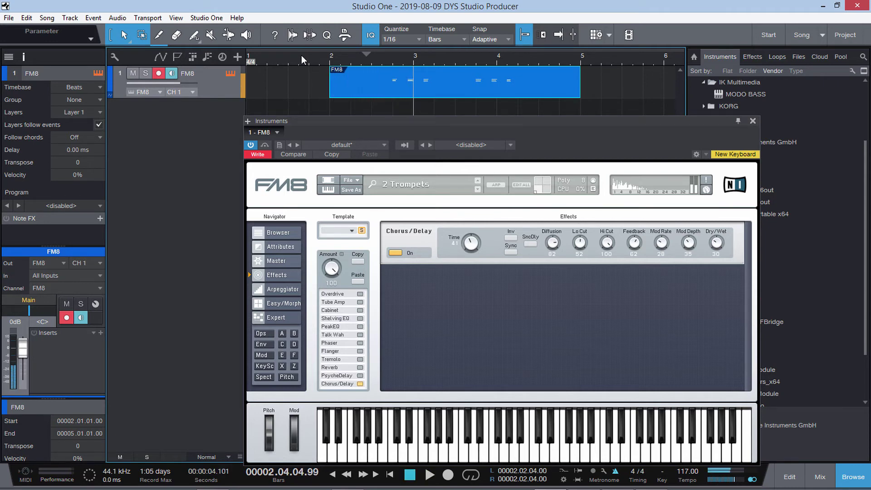
click(302, 55)
key(space)
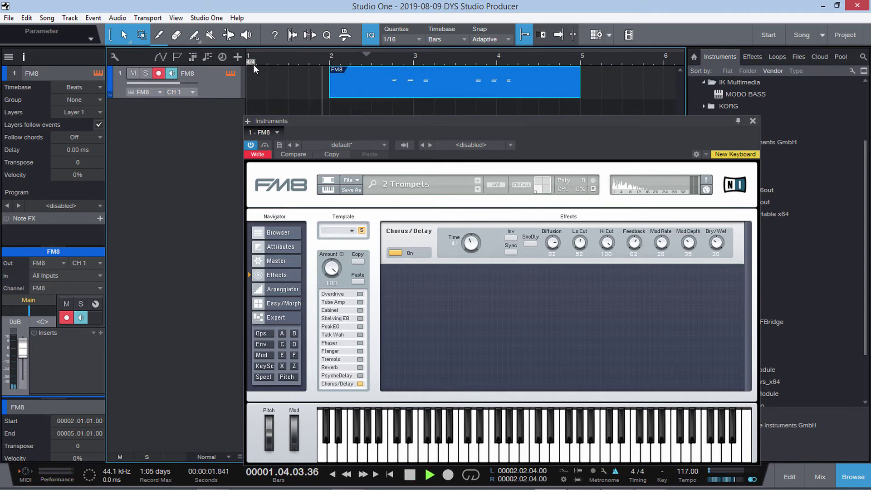
mouse_move(474, 244)
mouse_down()
mouse_move(477, 212)
mouse_move(480, 260)
mouse_up()
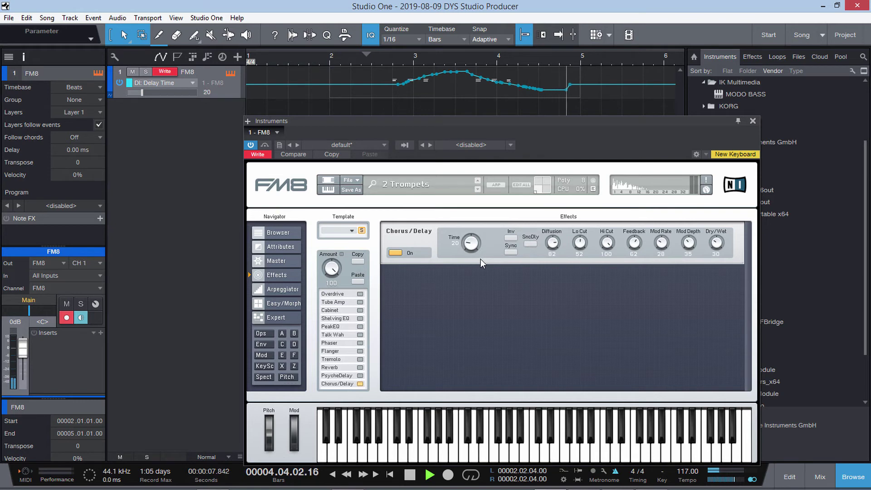
key(space)
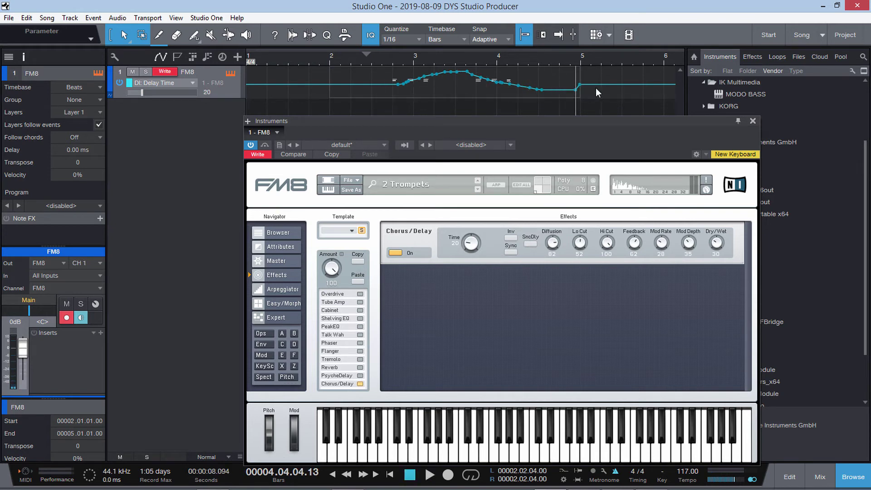
Set the FM8 automation to Read and play the part back from the start of bar 2.
click(266, 154)
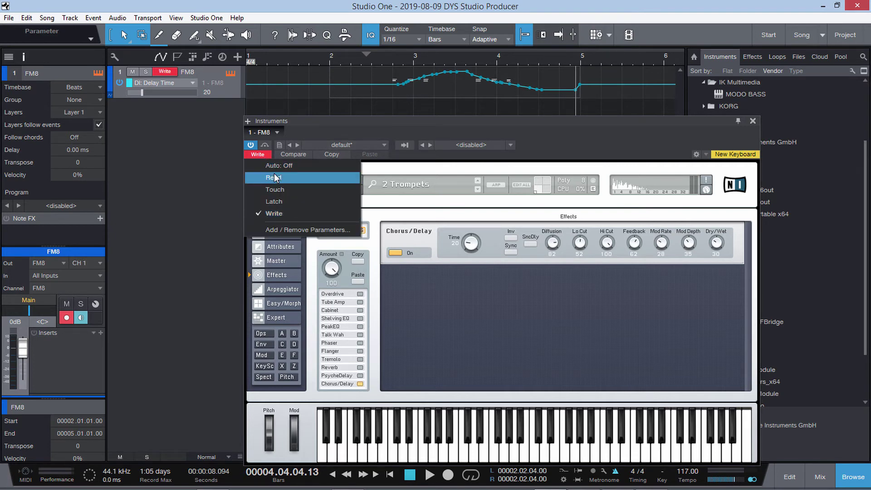
click(279, 179)
click(339, 55)
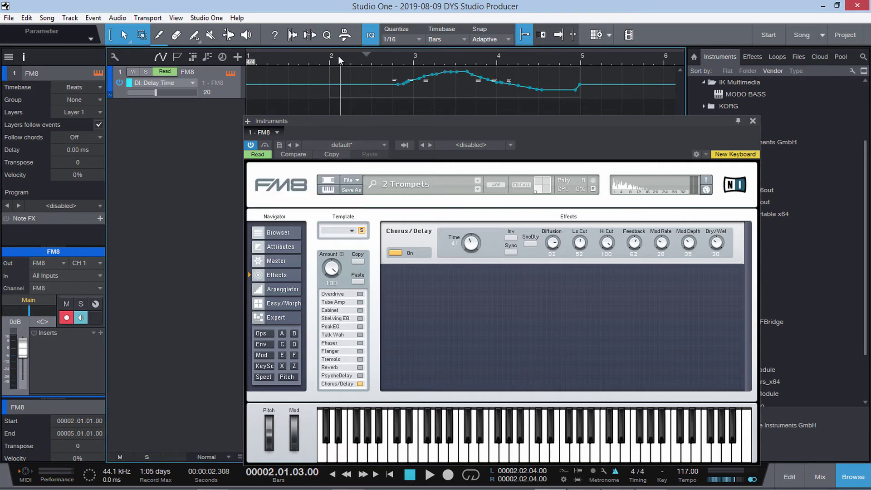
key(space)
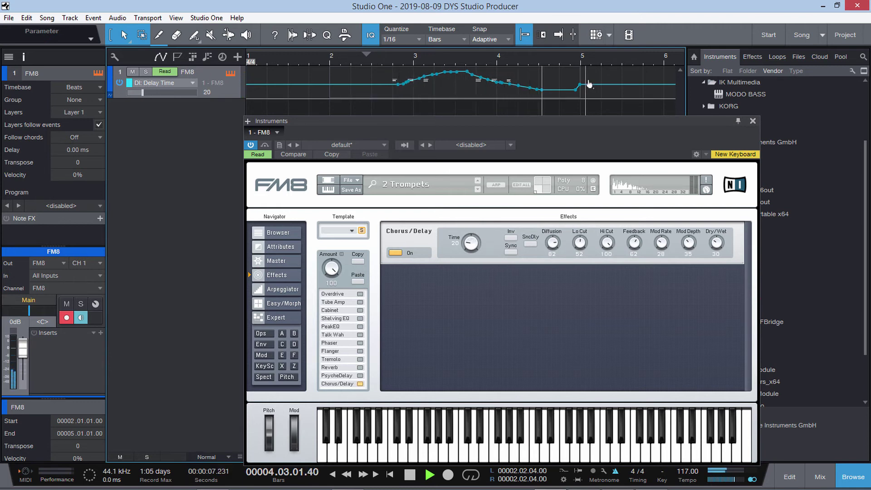
key(space)
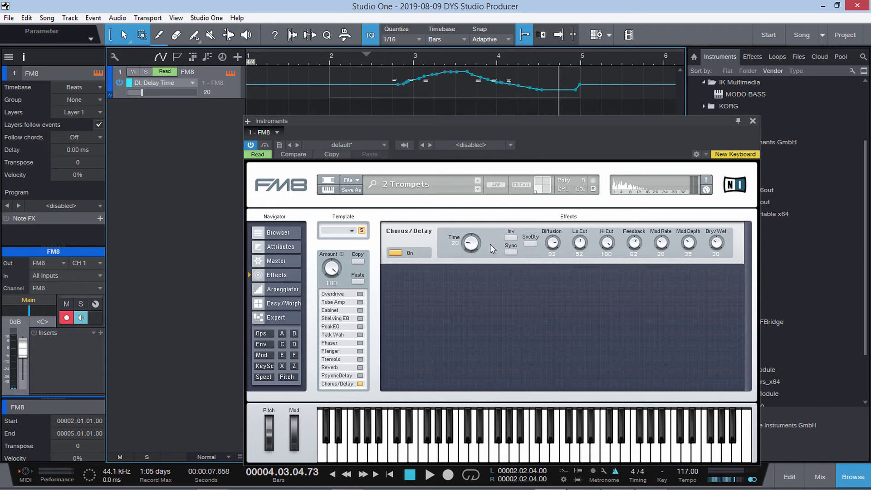
Replay the automated FM8 part from the middle of bar 2 and stop in bar 4.
click(384, 58)
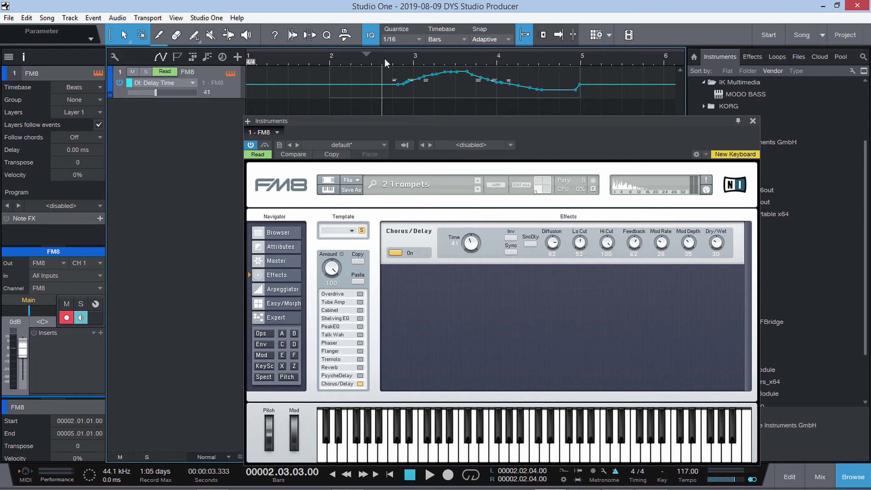
key(space)
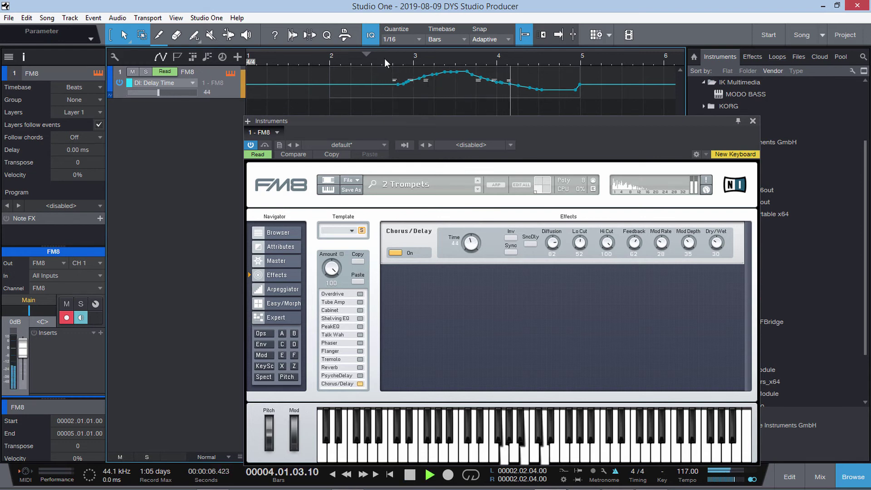
key(space)
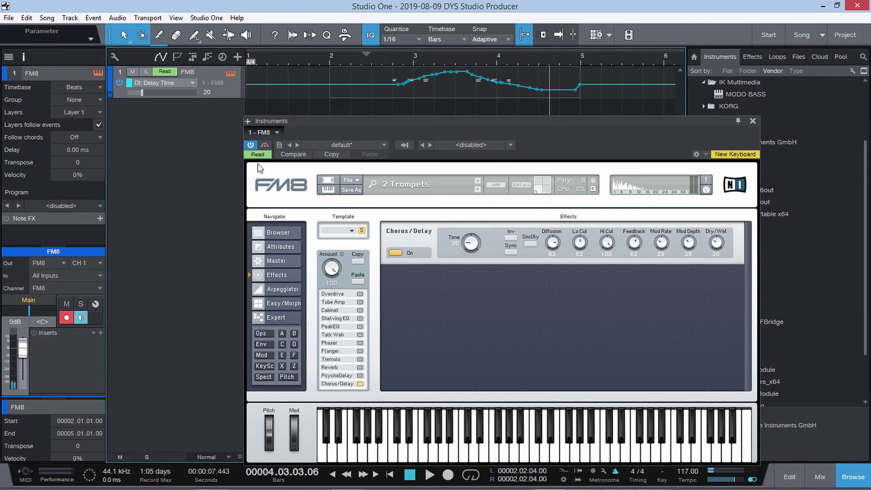
Remove the FM8 track together with its instrument.
right_click(225, 80)
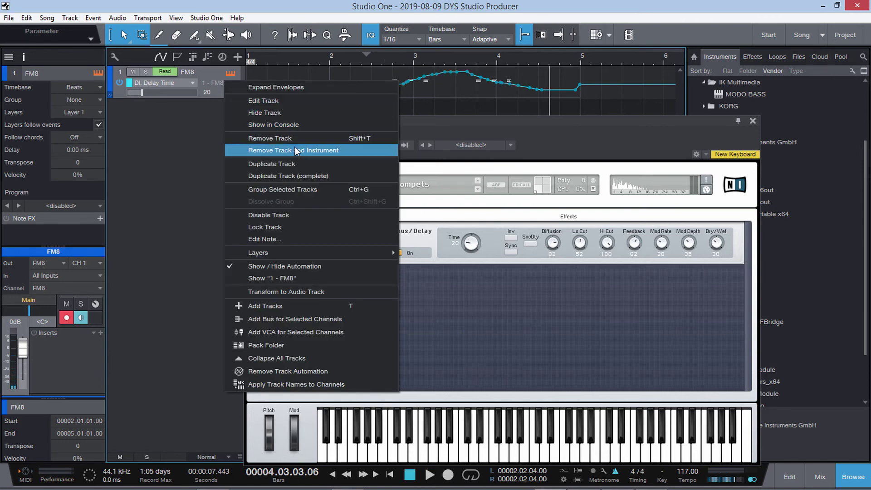
click(368, 150)
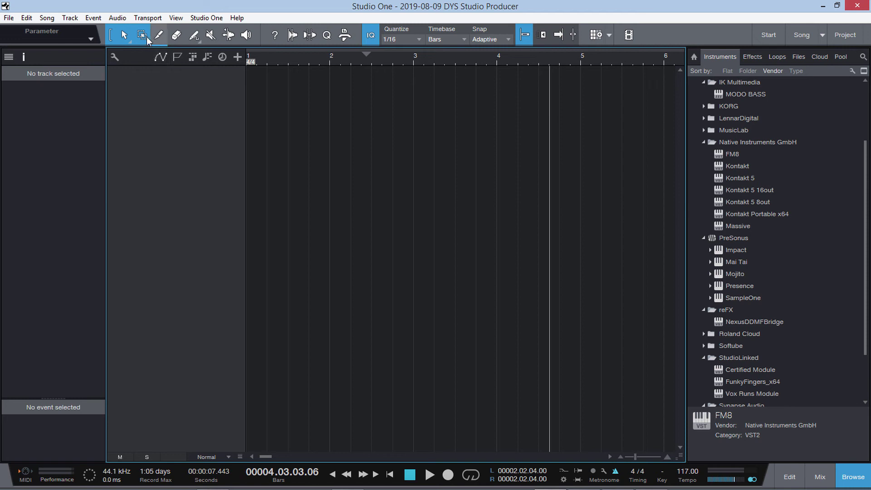
Review the available track commands and the song's Save As dialog, leaving without saving.
click(70, 17)
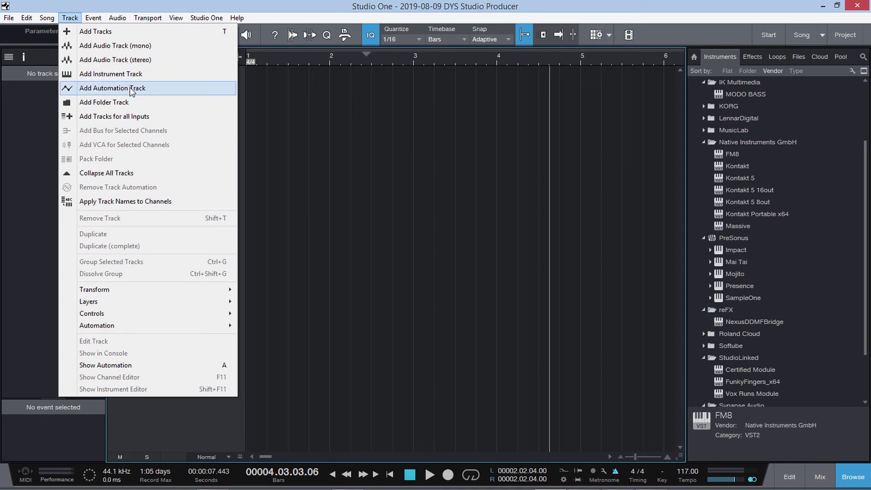
click(362, 120)
click(8, 18)
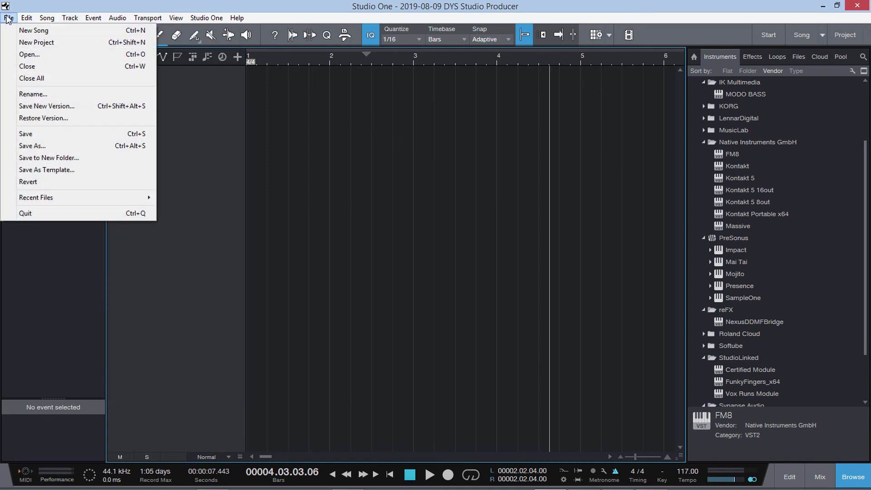
click(40, 146)
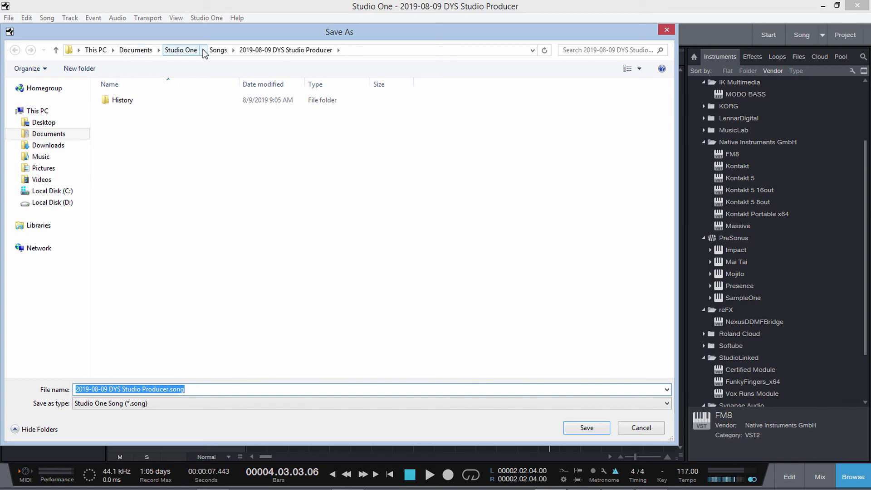
click(650, 428)
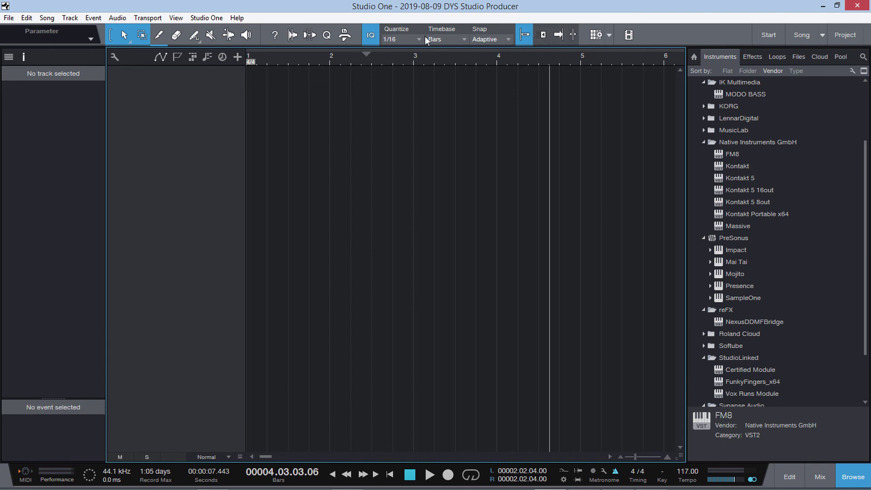
Show the mixer console, detach it, maximize its window and close it.
click(818, 479)
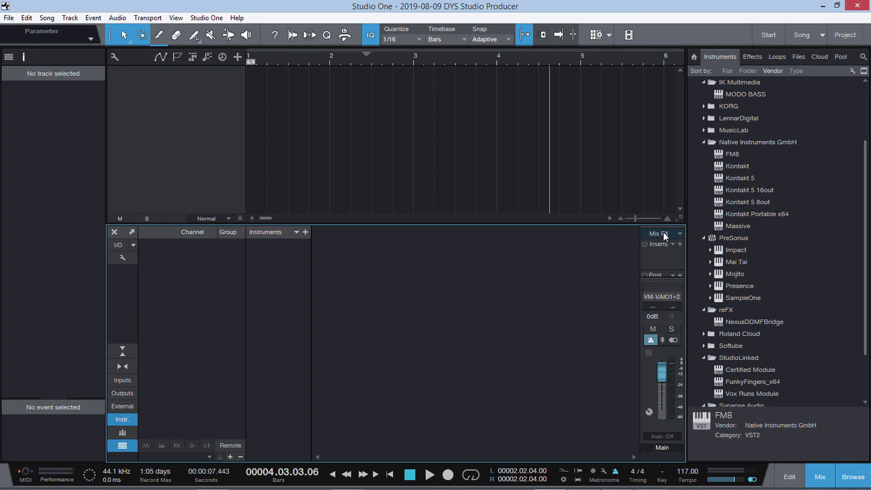
click(133, 233)
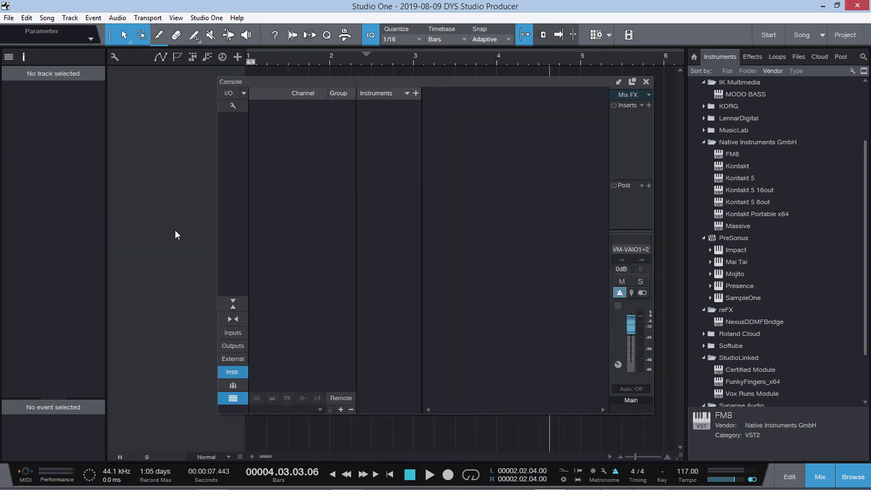
click(631, 82)
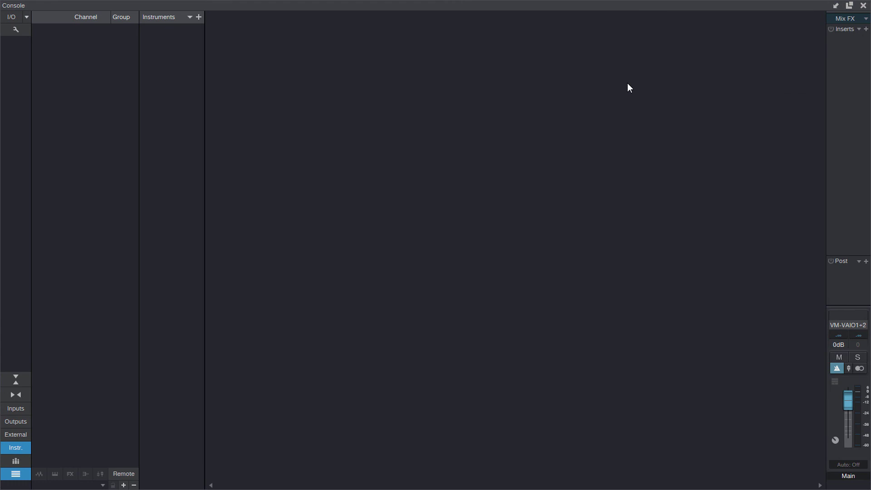
click(864, 5)
Open the recent song mixng usher and show its mixer console.
click(8, 18)
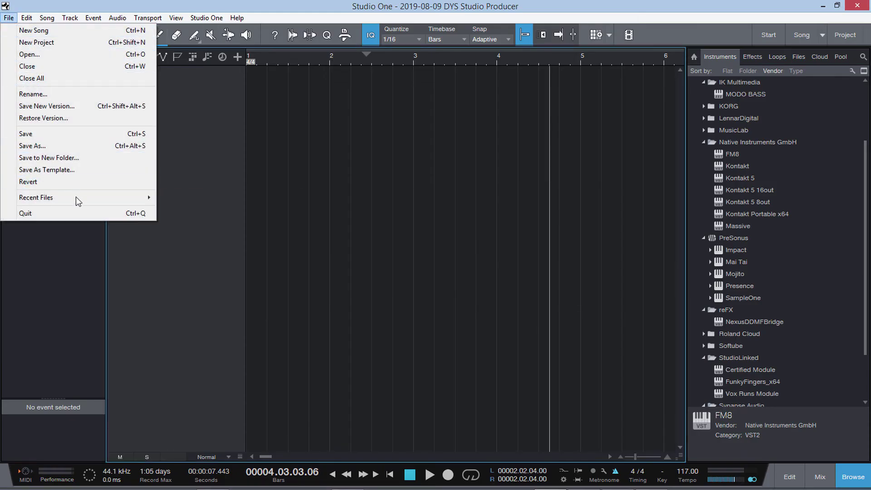
mouse_move(79, 198)
click(208, 199)
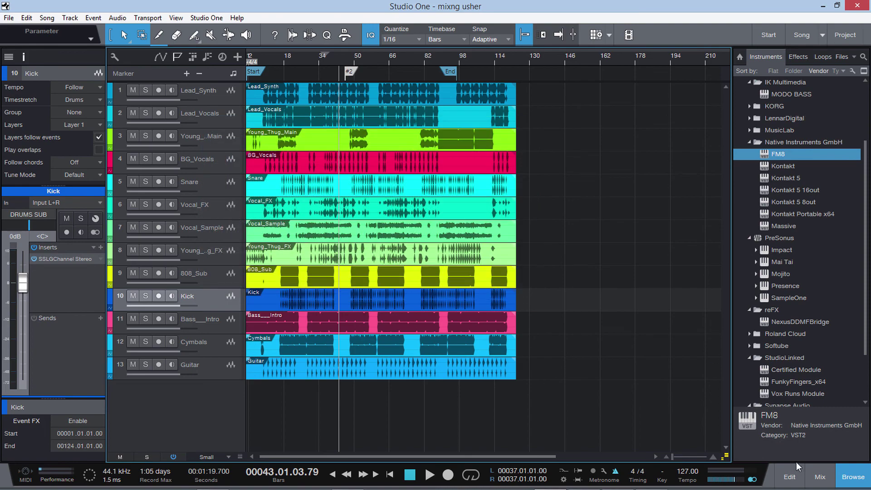
click(820, 478)
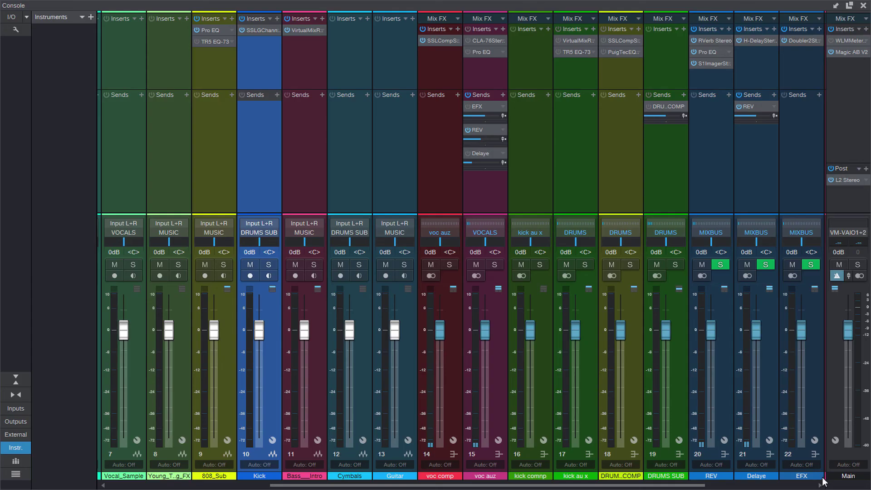